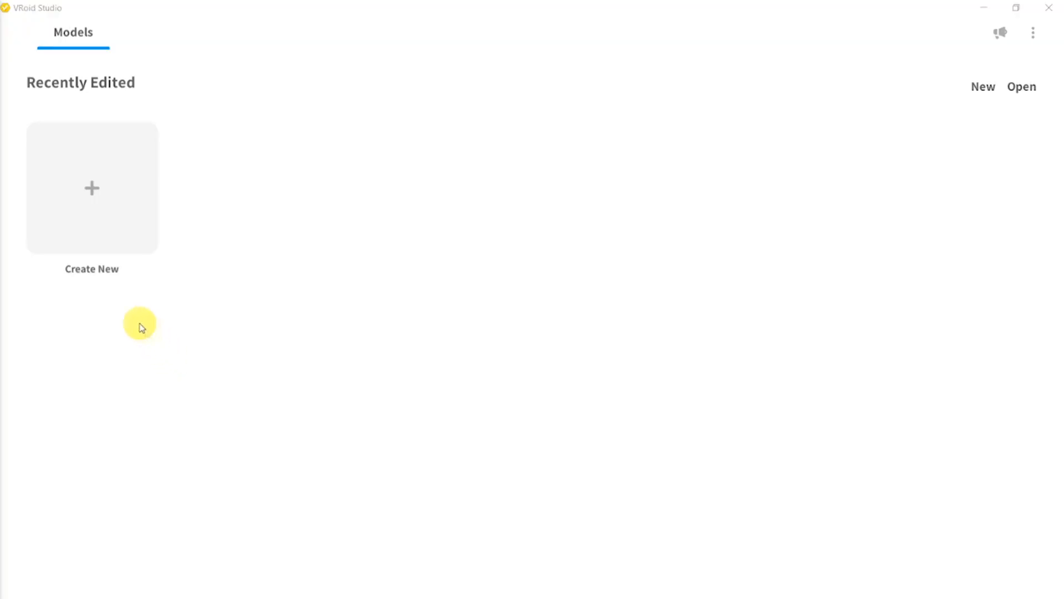
Step: Create a new character model from the Fem base
{"action": "left_click", "coordinate": [95, 194]}
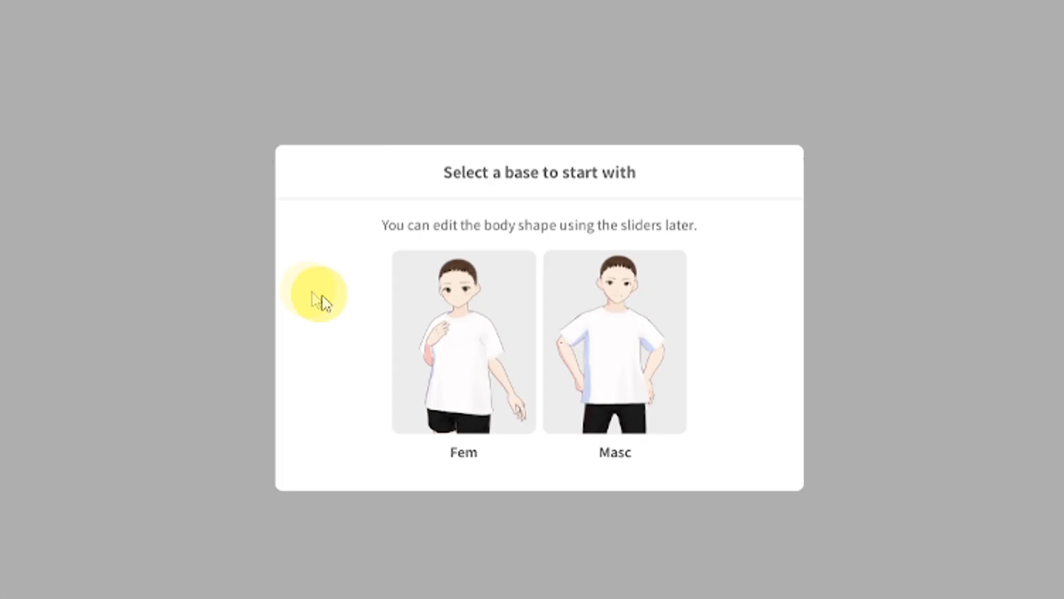
{"action": "left_click", "coordinate": [466, 353]}
Step: Inspect the base character from different angles and distances, from full body to a close view of the face
{"action": "middle_click_drag", "start_coordinate": [547, 455], "coordinate": [545, 310]}
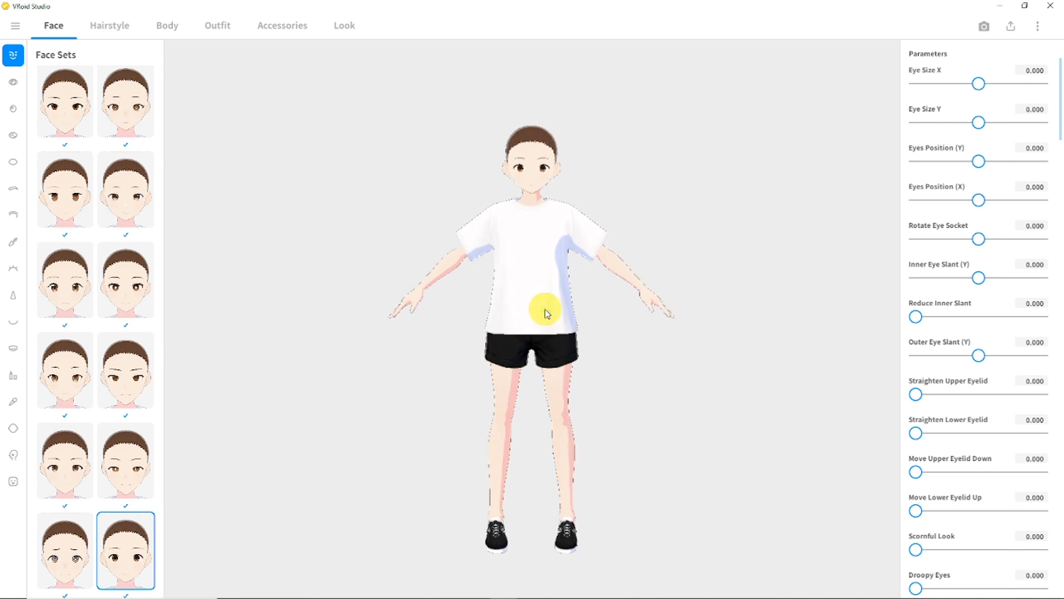
{"action": "left_click_drag", "start_coordinate": [546, 309], "coordinate": [749, 289]}
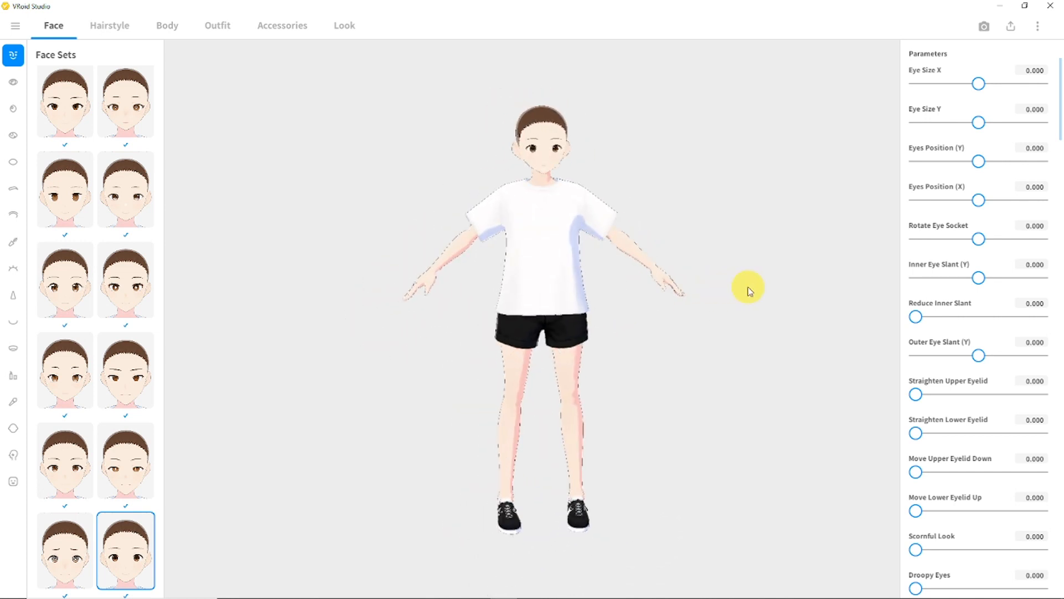
{"action": "scroll", "coordinate": [561, 303], "scroll_direction": "up", "scroll_amount": 3}
{"action": "middle_click_drag", "start_coordinate": [560, 310], "coordinate": [558, 335]}
{"action": "scroll", "coordinate": [559, 335], "scroll_direction": "up", "scroll_amount": 3}
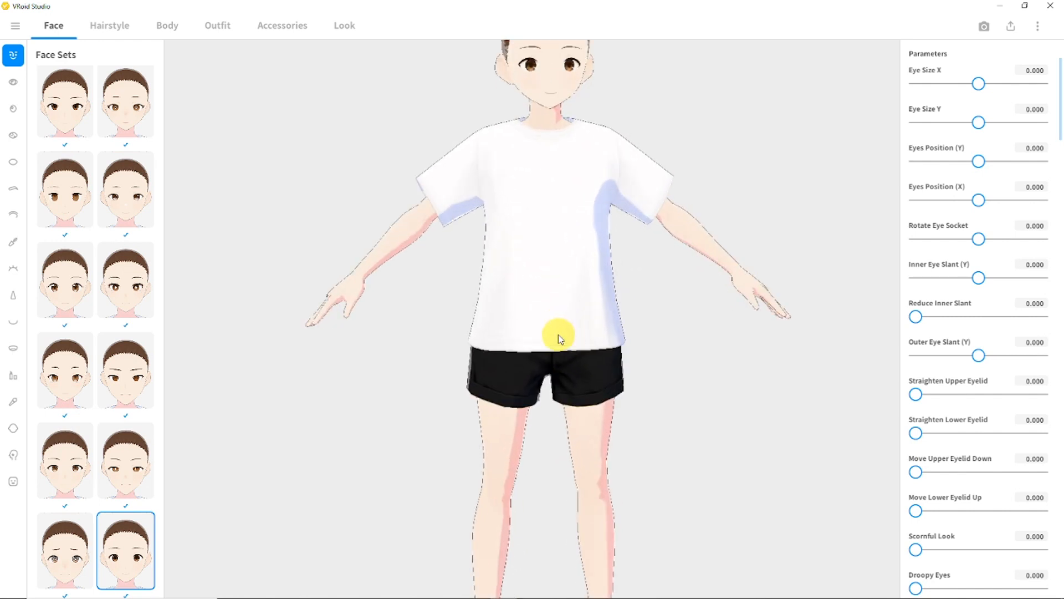
{"action": "scroll", "coordinate": [558, 335], "scroll_direction": "down", "scroll_amount": 4}
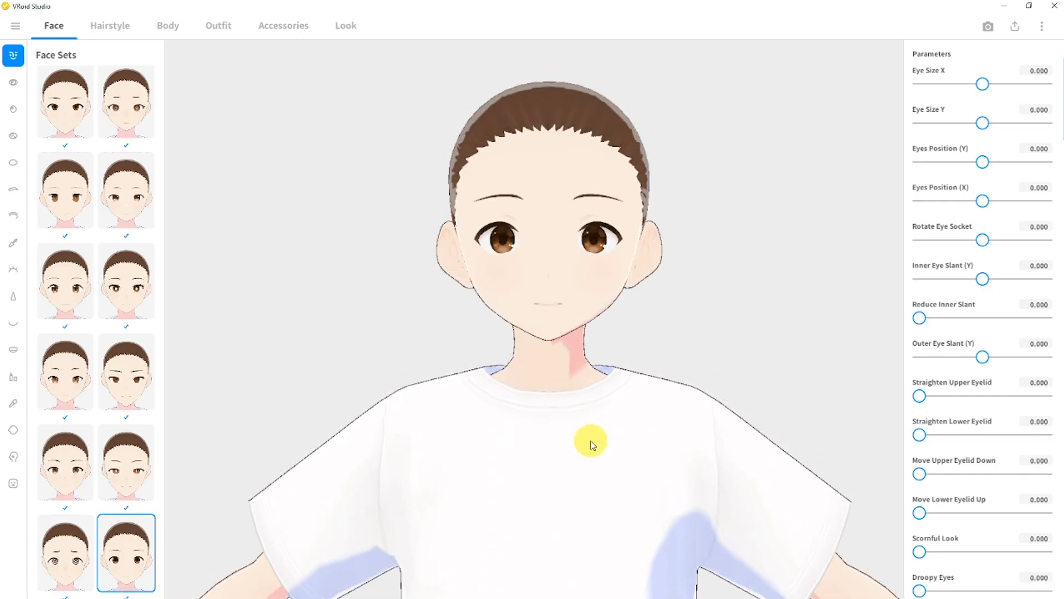
{"action": "scroll", "coordinate": [109, 522], "scroll_direction": "up", "scroll_amount": 2}
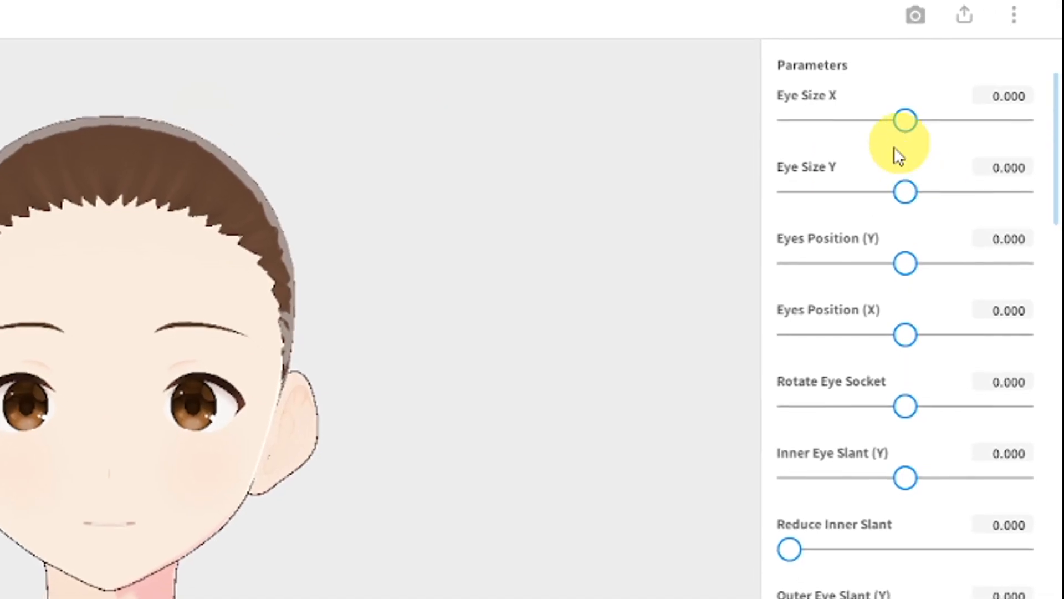
Step: Review the full list of adjustable face parameters, from Eye Size X through the iris and gaze settings
{"action": "scroll", "coordinate": [880, 271], "scroll_direction": "down", "scroll_amount": 5}
{"action": "scroll", "coordinate": [874, 493], "scroll_direction": "down", "scroll_amount": 15}
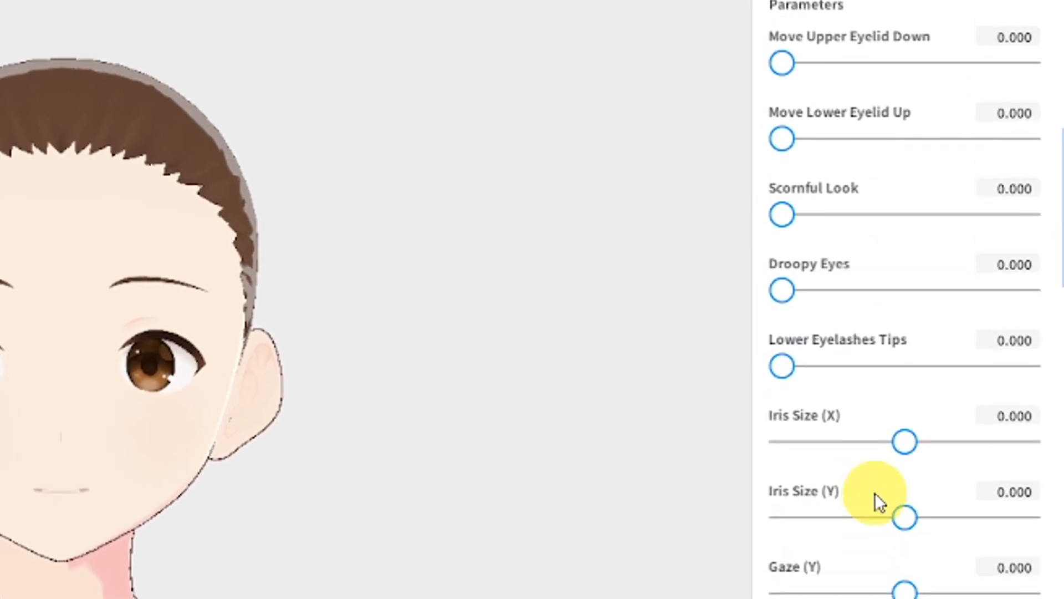
{"action": "scroll", "coordinate": [885, 524], "scroll_direction": "down", "scroll_amount": 18}
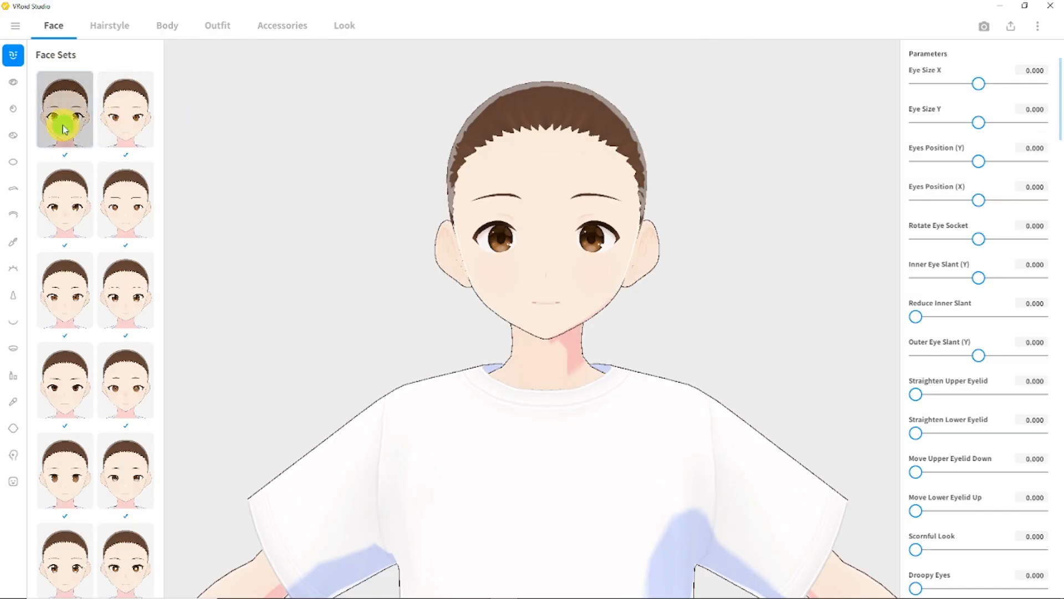
Step: Try several face sets and apply the one with narrower, outward-slanting eyes and straight thin brows
{"action": "left_click", "coordinate": [88, 94]}
{"action": "left_click", "coordinate": [114, 202]}
{"action": "left_click", "coordinate": [55, 404]}
{"action": "scroll", "coordinate": [99, 396], "scroll_direction": "down", "scroll_amount": 3}
{"action": "left_click", "coordinate": [114, 398]}
{"action": "scroll", "coordinate": [114, 403], "scroll_direction": "down", "scroll_amount": 4}
{"action": "left_click", "coordinate": [69, 466]}
{"action": "left_click", "coordinate": [57, 553]}
Step: Try changing the eye size, eyes position, eye socket rotation and inner eye slant, undoing the test changes
{"action": "left_click_drag", "start_coordinate": [1011, 124], "coordinate": [1004, 126]}
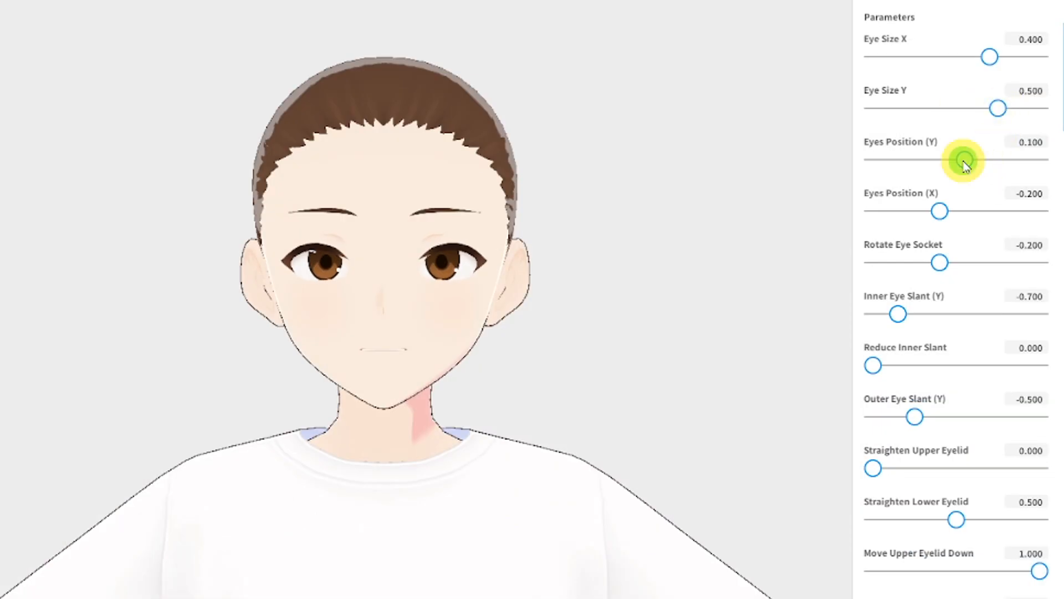
{"action": "left_click_drag", "start_coordinate": [963, 161], "coordinate": [988, 157]}
{"action": "key", "text": "ctrl+z"}
{"action": "left_click_drag", "start_coordinate": [940, 209], "coordinate": [929, 208]}
{"action": "key", "text": "ctrl+z"}
{"action": "left_click_drag", "start_coordinate": [939, 260], "coordinate": [970, 251]}
{"action": "key", "text": "ctrl+z"}
{"action": "left_click_drag", "start_coordinate": [897, 310], "coordinate": [938, 312]}
{"action": "scroll", "coordinate": [909, 267], "scroll_direction": "down", "scroll_amount": 4}
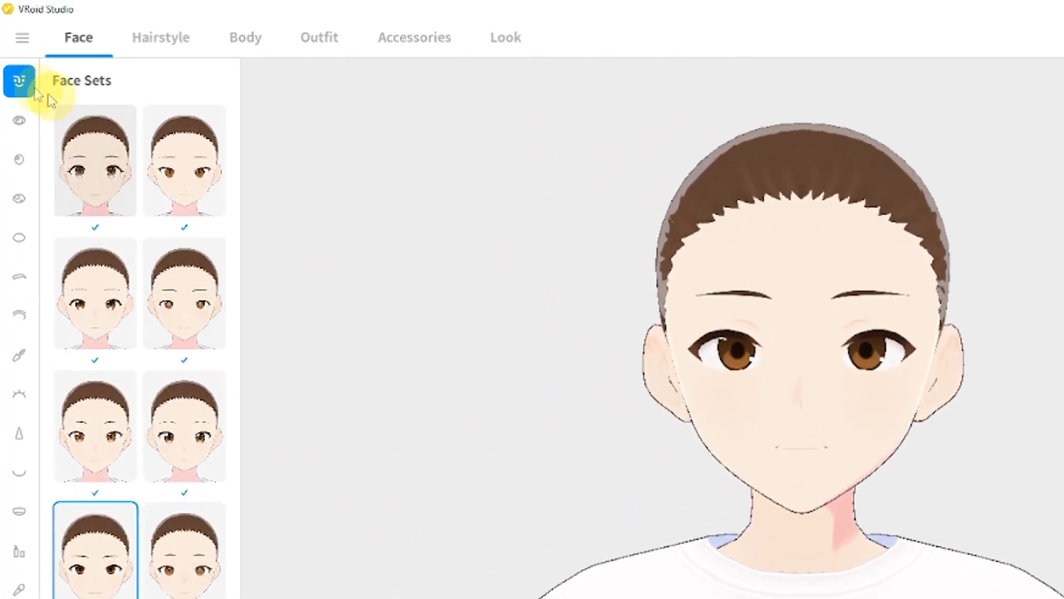
Step: Browse the eye sets and try several presets on the character
{"action": "left_click", "coordinate": [19, 118]}
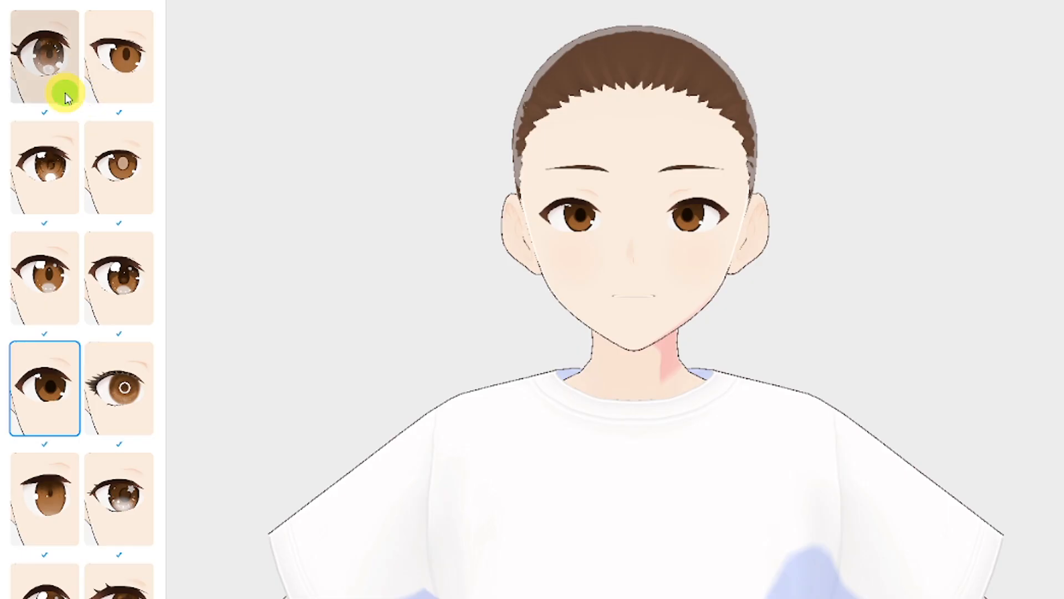
{"action": "left_click", "coordinate": [64, 184]}
{"action": "left_click", "coordinate": [118, 280]}
{"action": "scroll", "coordinate": [111, 300], "scroll_direction": "down", "scroll_amount": 5}
{"action": "left_click", "coordinate": [66, 327]}
{"action": "left_click", "coordinate": [113, 397]}
{"action": "scroll", "coordinate": [113, 395], "scroll_direction": "down", "scroll_amount": 3}
Step: Try several iris presets and apply one from further down the collection
{"action": "left_click", "coordinate": [8, 158]}
{"action": "left_click", "coordinate": [123, 355]}
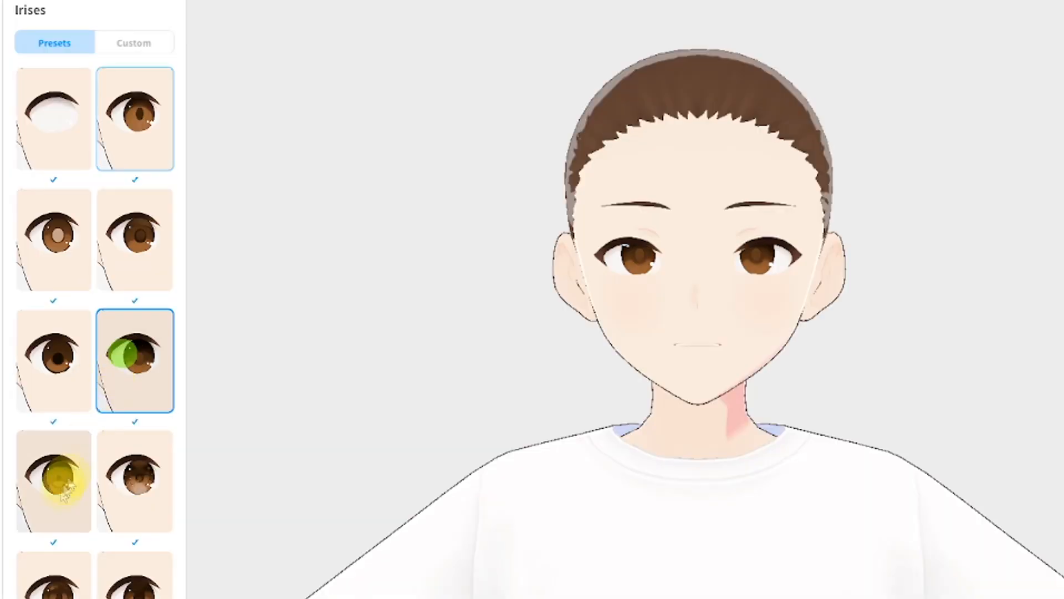
{"action": "left_click", "coordinate": [66, 468]}
{"action": "scroll", "coordinate": [64, 499], "scroll_direction": "down", "scroll_amount": 3}
{"action": "left_click", "coordinate": [65, 546]}
{"action": "scroll", "coordinate": [65, 546], "scroll_direction": "down", "scroll_amount": 2}
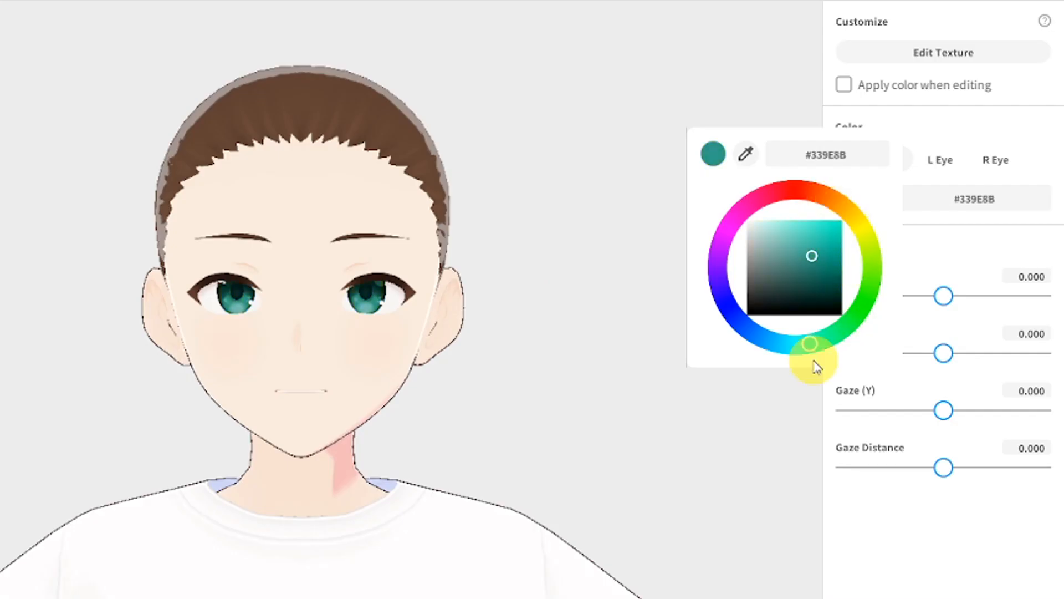
Step: Recolor the irises, trying greens #00FF08 and #8FFF93 and ending on bright cyan for both eyes
{"action": "left_click_drag", "start_coordinate": [808, 361], "coordinate": [874, 321]}
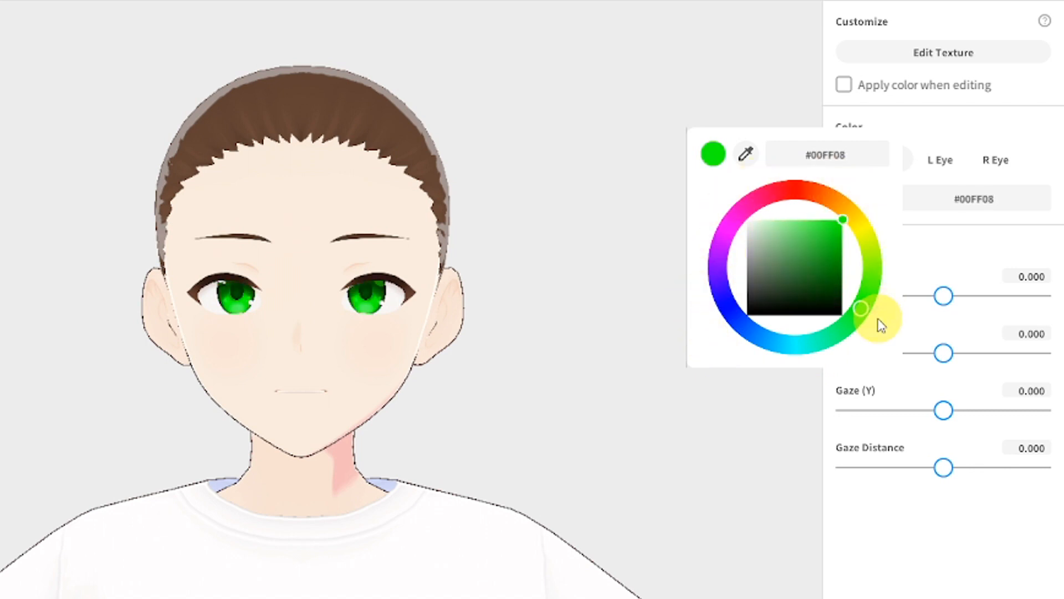
{"action": "left_click", "coordinate": [791, 209]}
{"action": "left_click", "coordinate": [943, 163]}
{"action": "left_click", "coordinate": [848, 198]}
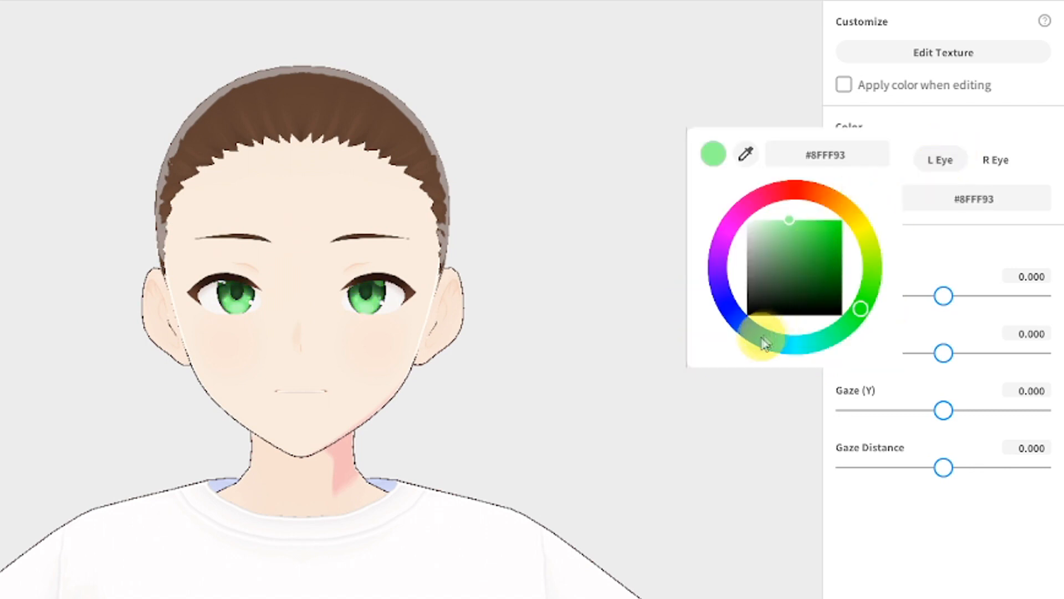
{"action": "left_click_drag", "start_coordinate": [769, 331], "coordinate": [722, 298]}
{"action": "left_click", "coordinate": [874, 159]}
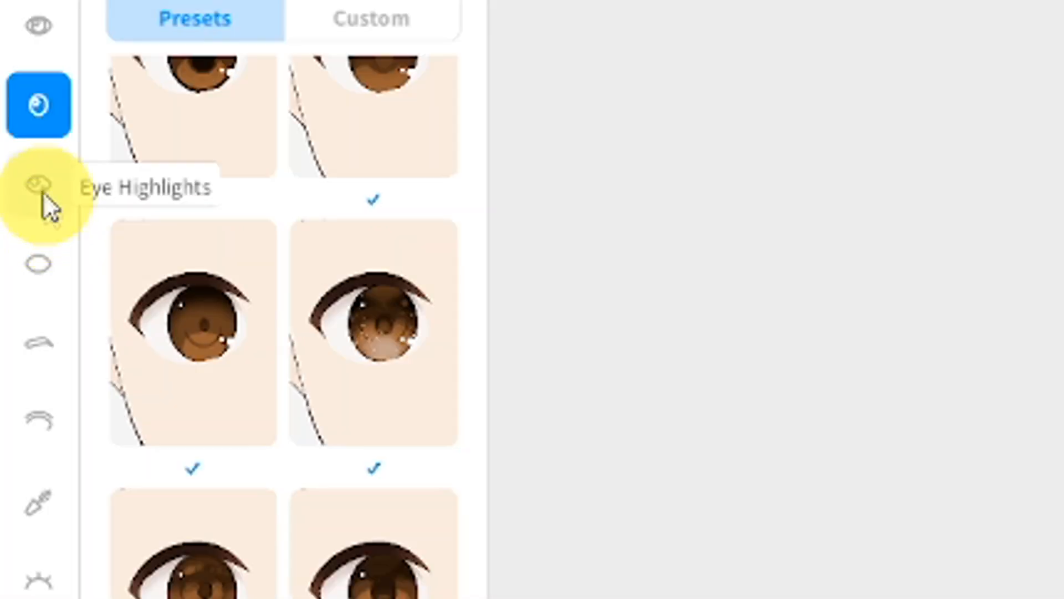
Step: Apply an eye highlight preset with a large white lower spot and choose the third sclera preset
{"action": "left_click", "coordinate": [40, 189]}
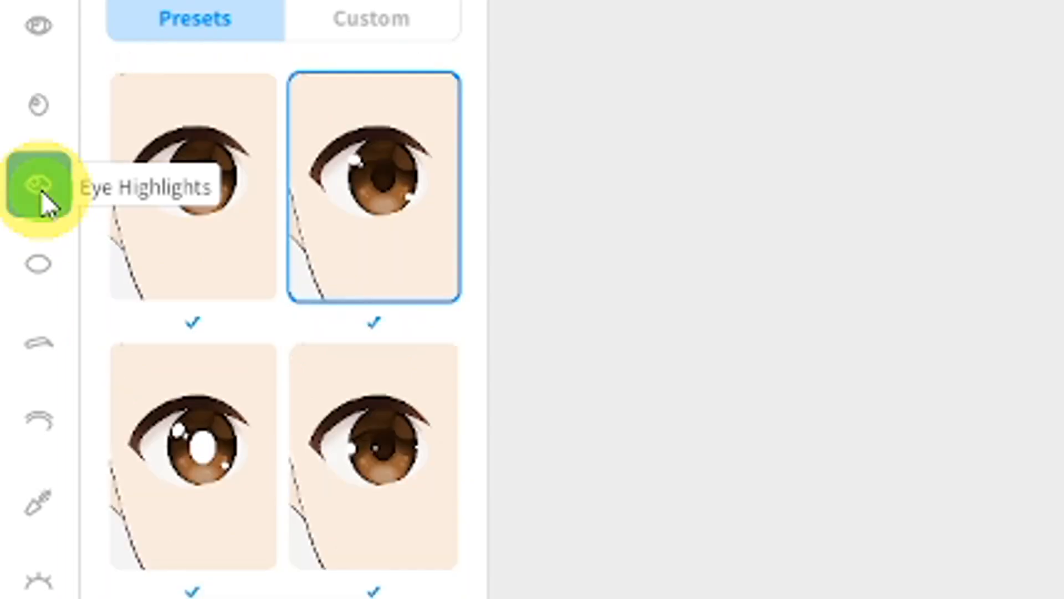
{"action": "left_click", "coordinate": [52, 570]}
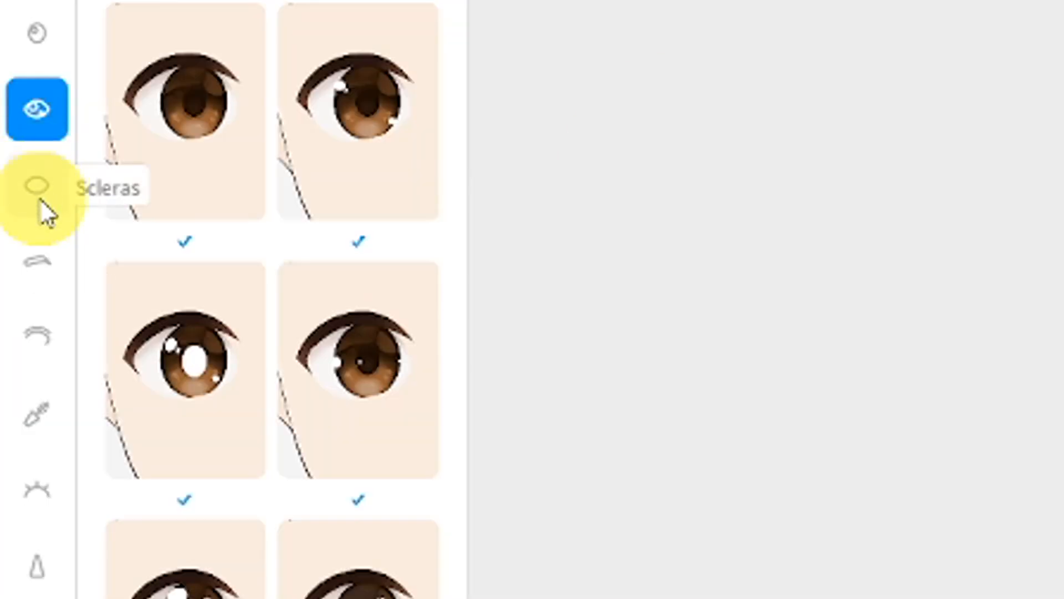
{"action": "left_click", "coordinate": [39, 191]}
{"action": "left_click", "coordinate": [52, 122]}
{"action": "left_click", "coordinate": [117, 126]}
{"action": "left_click", "coordinate": [52, 213]}
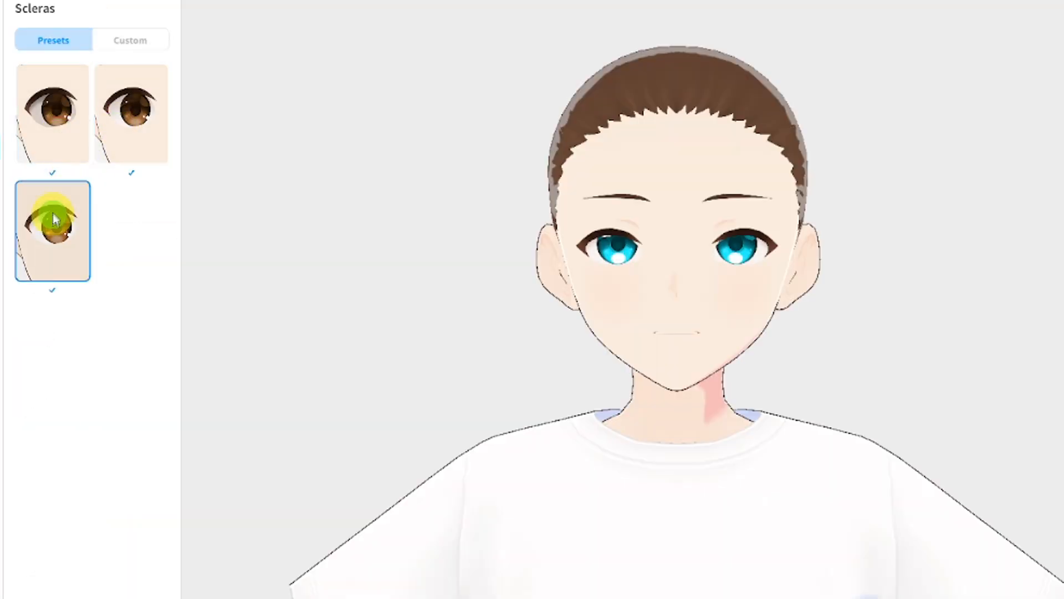
Step: Try several eyebrow presets, including thick short ones, and apply long arched eyebrows with adjusted parameters
{"action": "left_click", "coordinate": [37, 197]}
{"action": "left_click", "coordinate": [47, 230]}
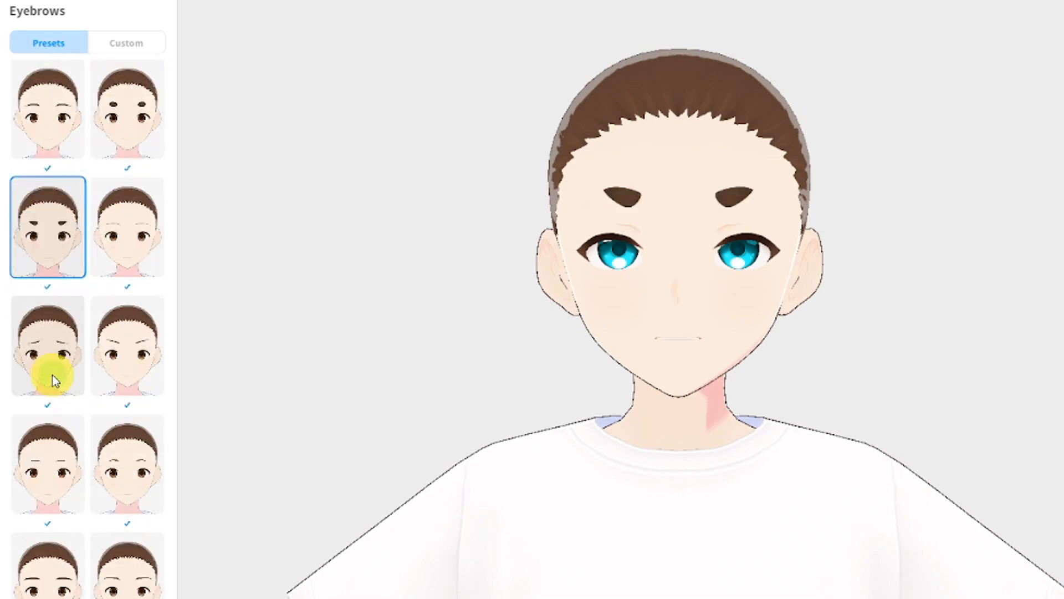
{"action": "left_click", "coordinate": [52, 375]}
{"action": "scroll", "coordinate": [100, 444], "scroll_direction": "down", "scroll_amount": 5}
{"action": "left_click", "coordinate": [110, 504]}
{"action": "left_click", "coordinate": [63, 433]}
{"action": "left_click_drag", "start_coordinate": [985, 210], "coordinate": [1016, 210]}
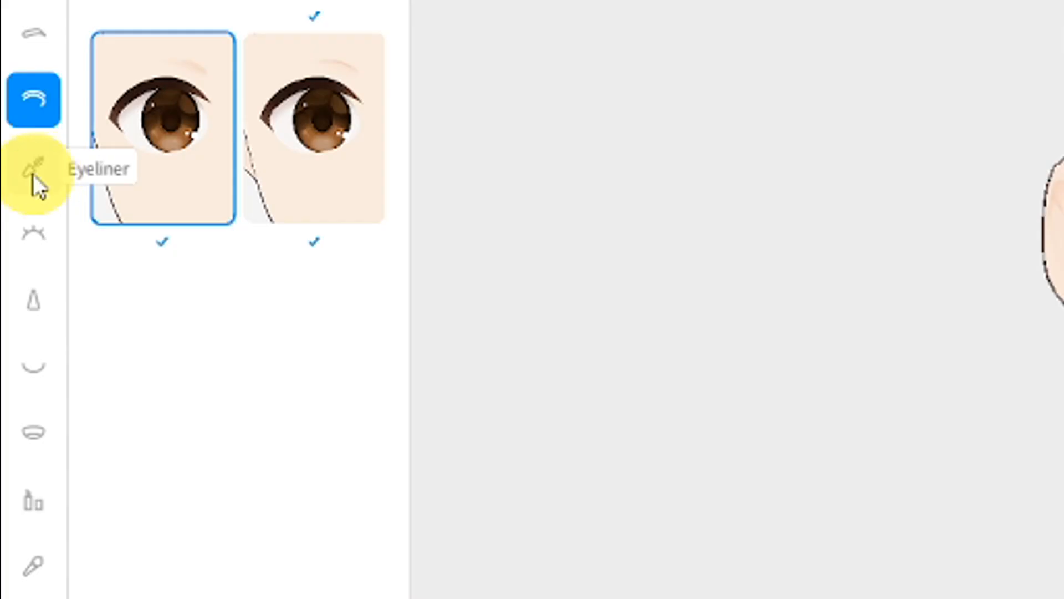
Step: Apply an eyeliner preset with a thick upper line and fine-tune the eye shape parameters
{"action": "left_click", "coordinate": [34, 176]}
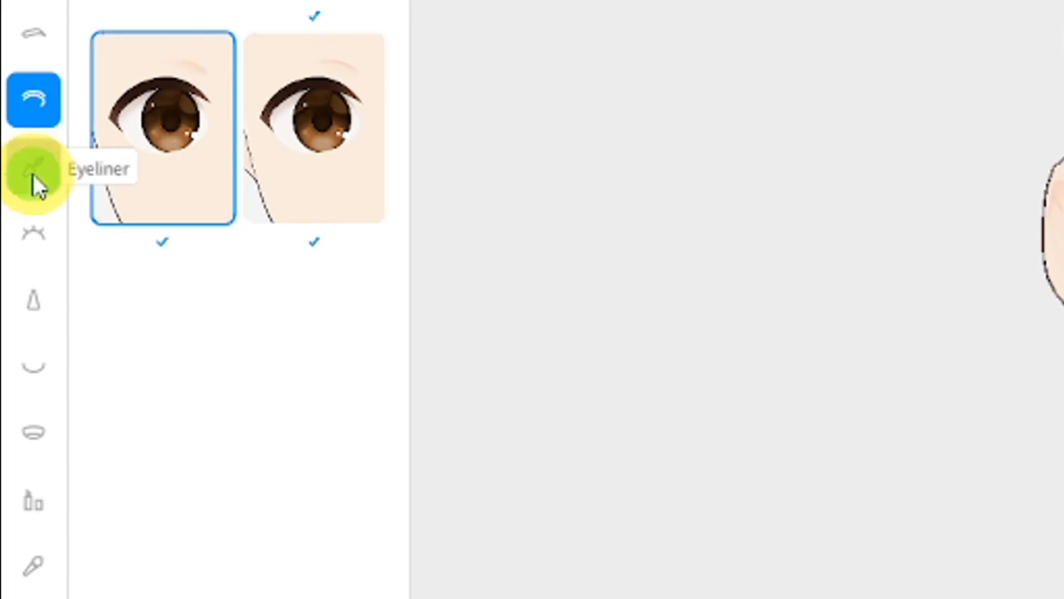
{"action": "scroll", "coordinate": [78, 377], "scroll_direction": "up", "scroll_amount": 1}
{"action": "scroll", "coordinate": [131, 107], "scroll_direction": "down", "scroll_amount": 1}
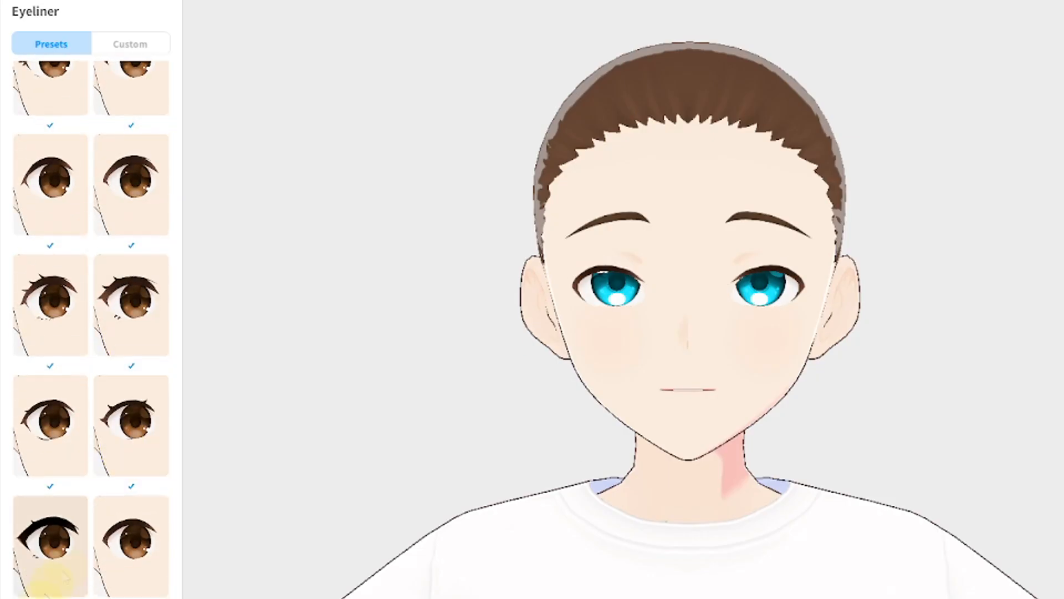
{"action": "left_click", "coordinate": [47, 574]}
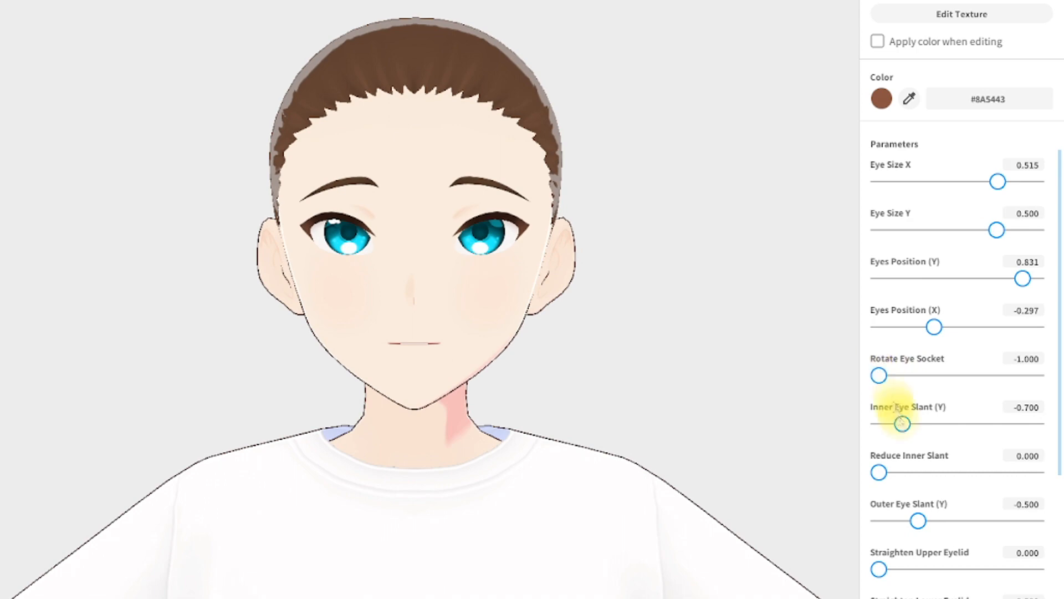
{"action": "left_click", "coordinate": [1020, 512]}
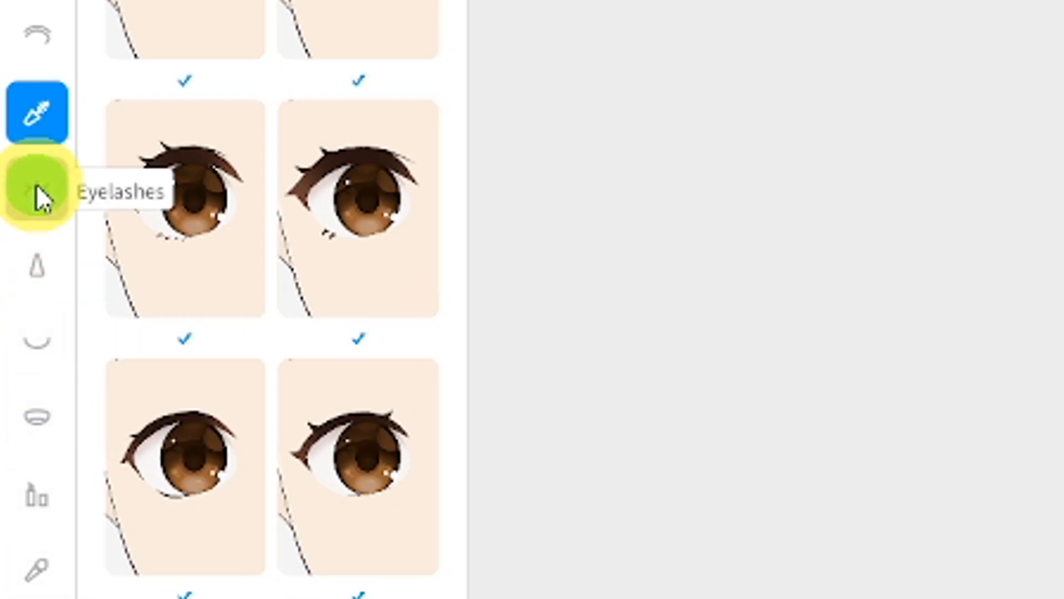
Step: Try an eyelash preset and look through the remaining eyelash styles
{"action": "left_click", "coordinate": [35, 191]}
{"action": "left_click", "coordinate": [36, 549]}
{"action": "scroll", "coordinate": [43, 222], "scroll_direction": "down", "scroll_amount": 3}
{"action": "scroll", "coordinate": [43, 194], "scroll_direction": "up", "scroll_amount": 1}
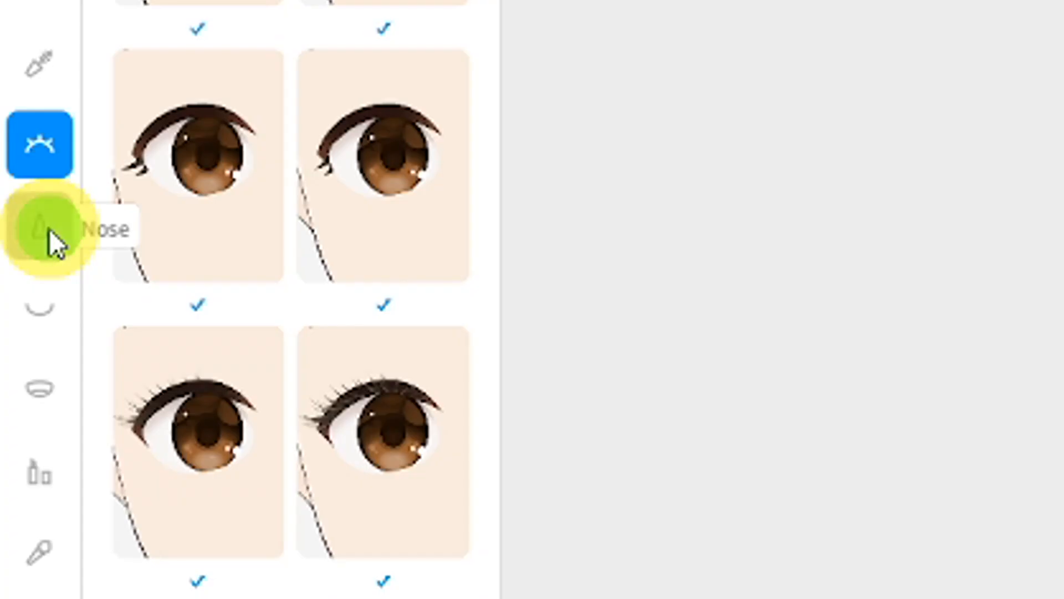
Step: Choose a nose preset and lower the Nose Tip Position (Y) and Nose Size parameters
{"action": "left_click", "coordinate": [48, 228]}
{"action": "left_click", "coordinate": [67, 238]}
{"action": "left_click", "coordinate": [119, 368]}
{"action": "left_click", "coordinate": [125, 470]}
{"action": "left_click", "coordinate": [133, 561]}
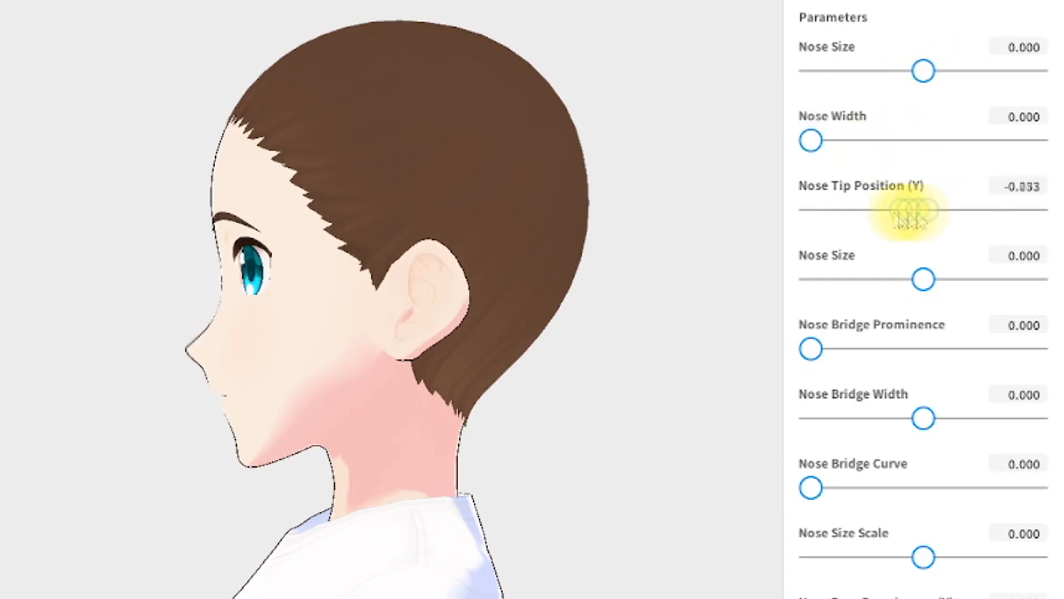
{"action": "left_click_drag", "start_coordinate": [923, 279], "coordinate": [872, 278]}
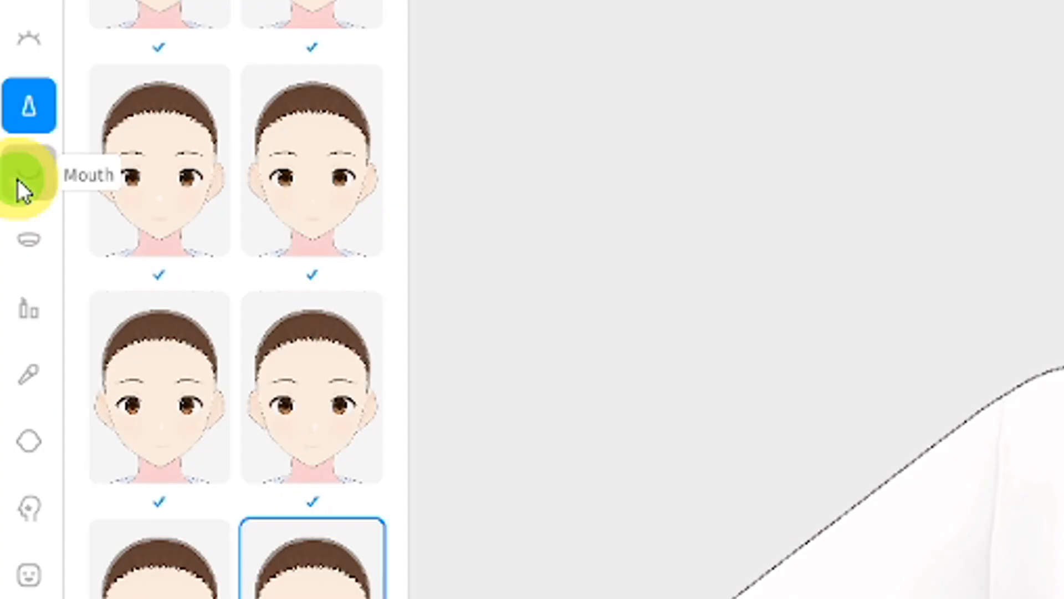
Step: Try different mouth presets on the character
{"action": "left_click", "coordinate": [20, 183]}
{"action": "left_click", "coordinate": [52, 261]}
{"action": "left_click", "coordinate": [123, 156]}
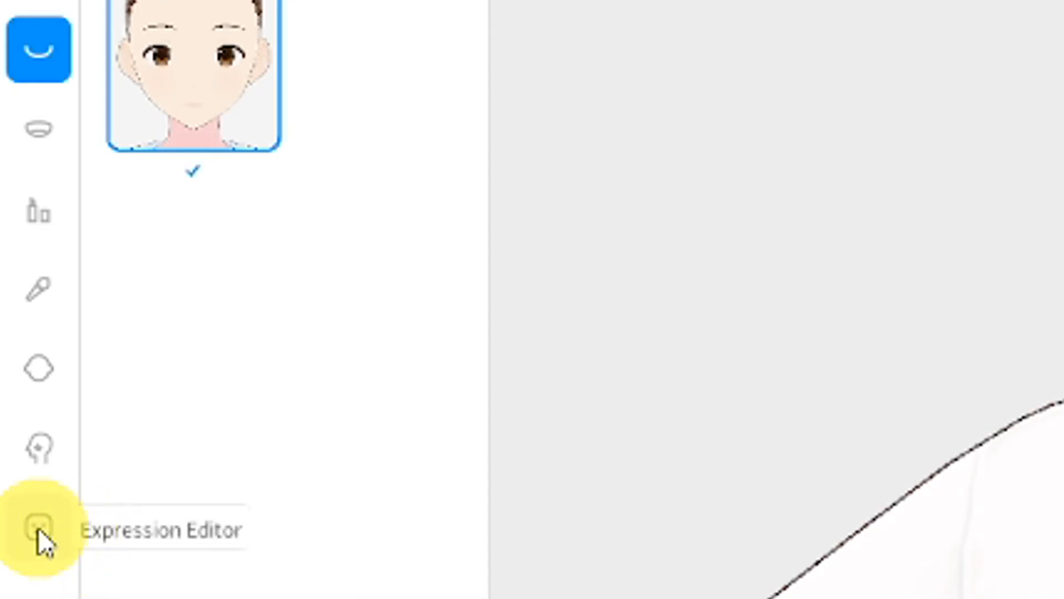
Step: In the Expression Editor, raise the Happy value of Mouth (Fem) for the Neutral expression to open the mouth
{"action": "left_click", "coordinate": [38, 527]}
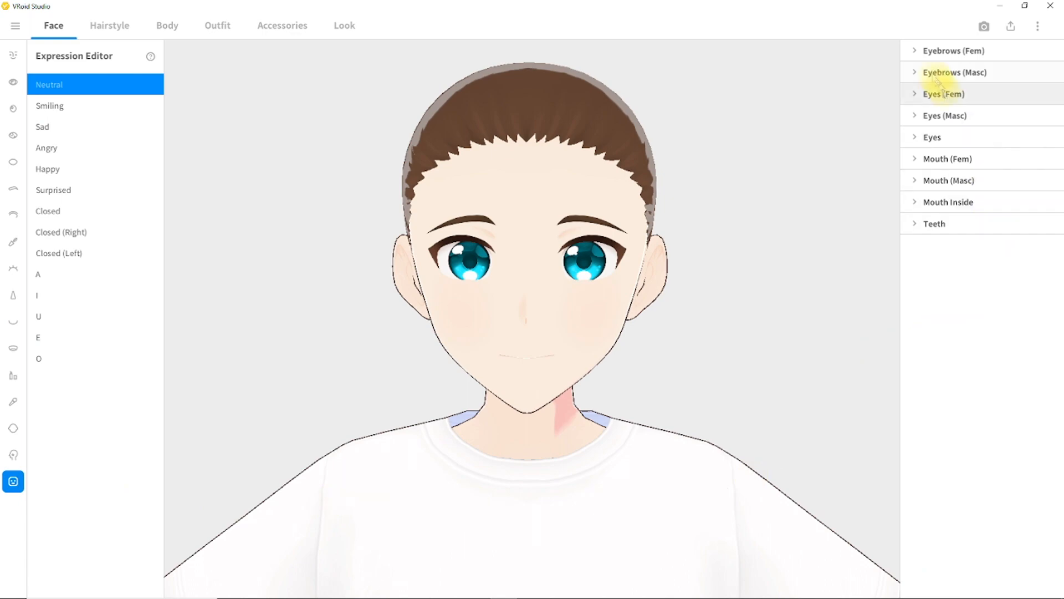
{"action": "left_click", "coordinate": [922, 159]}
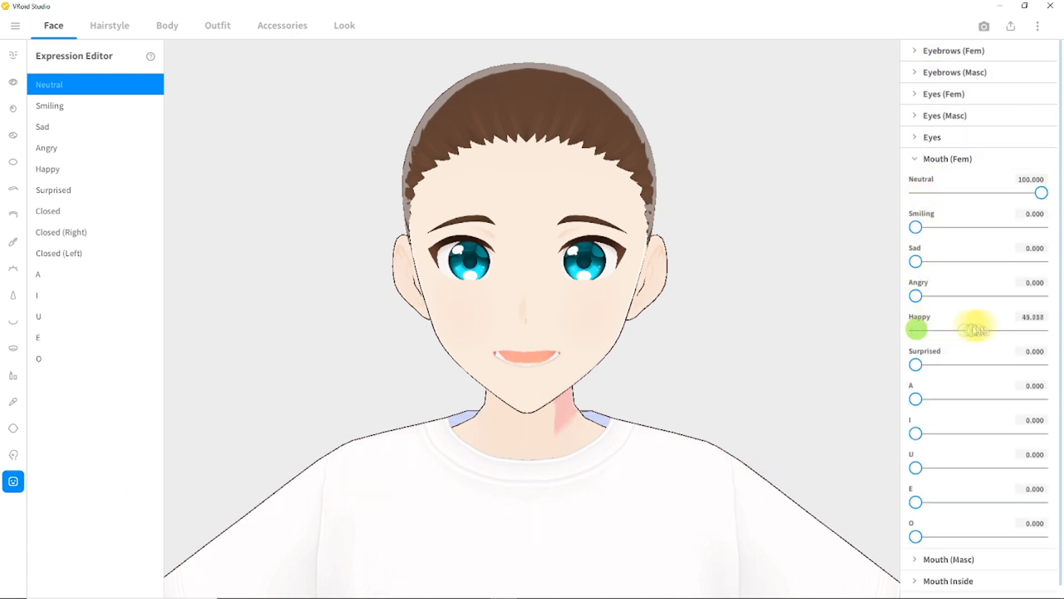
{"action": "left_click_drag", "start_coordinate": [975, 330], "coordinate": [1026, 331]}
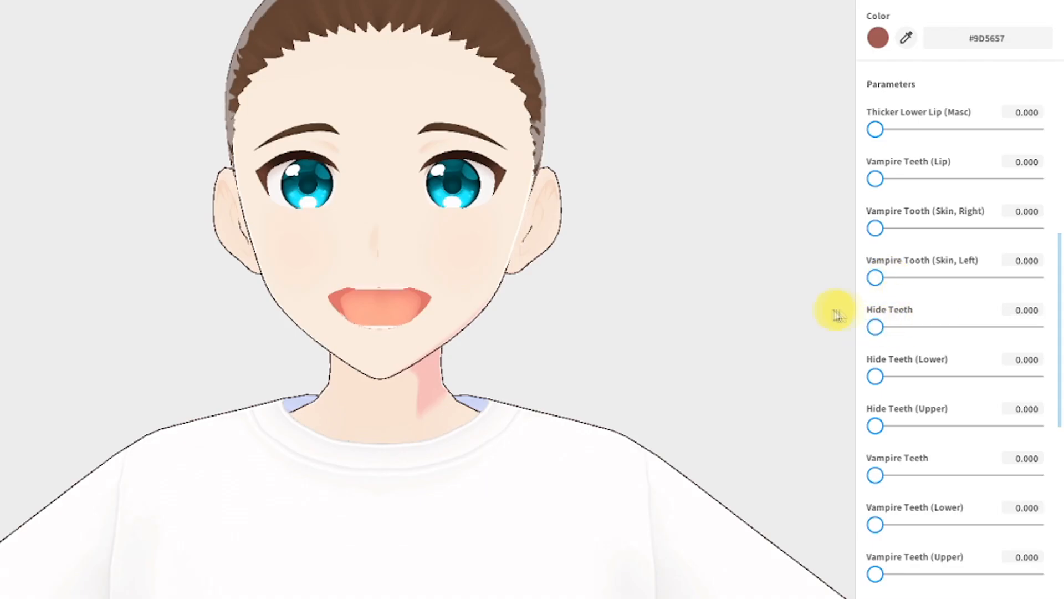
Step: Try the Vampire Teeth parameter of the mouth interior and set it back to 0
{"action": "scroll", "coordinate": [876, 375], "scroll_direction": "down", "scroll_amount": 2}
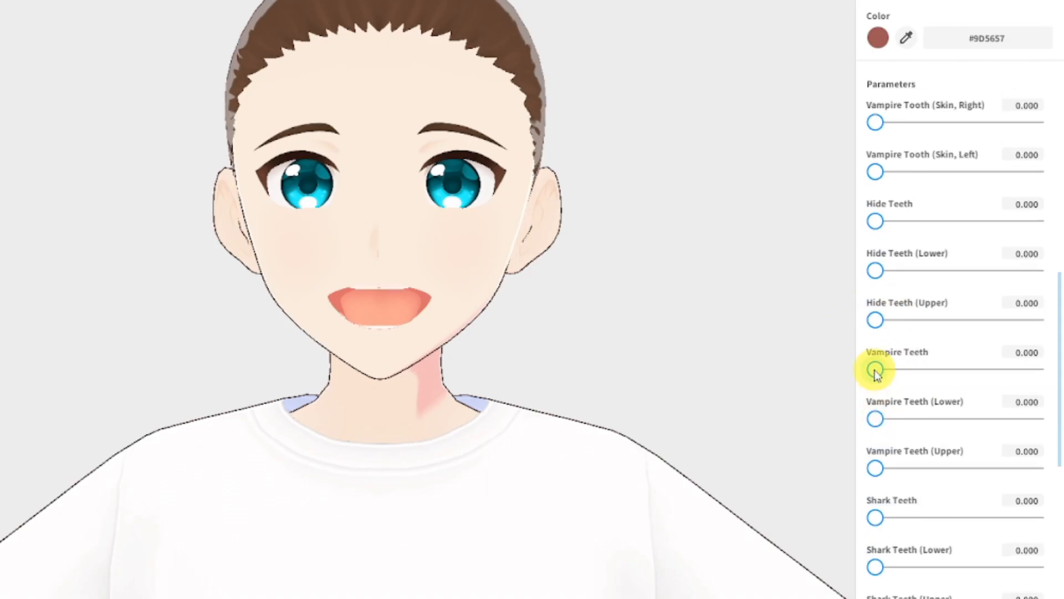
{"action": "scroll", "coordinate": [874, 463], "scroll_direction": "down", "scroll_amount": 3}
{"action": "left_click_drag", "start_coordinate": [1014, 368], "coordinate": [875, 380]}
{"action": "scroll", "coordinate": [946, 435], "scroll_direction": "down", "scroll_amount": 3}
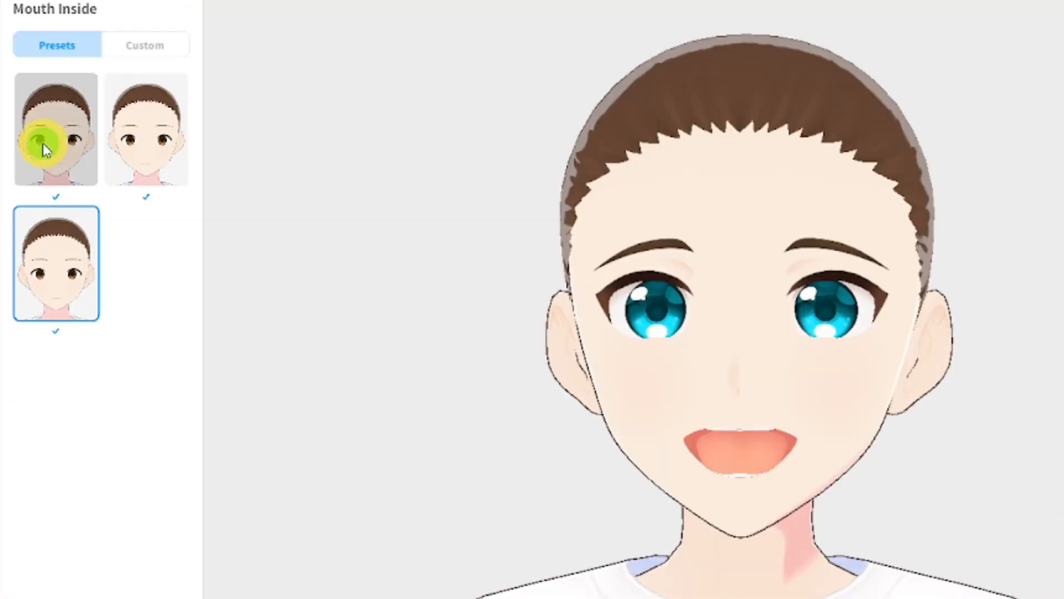
Step: Try the first two Mouth Inside presets and return to the third one
{"action": "left_click", "coordinate": [42, 138]}
{"action": "left_click", "coordinate": [148, 157]}
{"action": "left_click", "coordinate": [78, 283]}
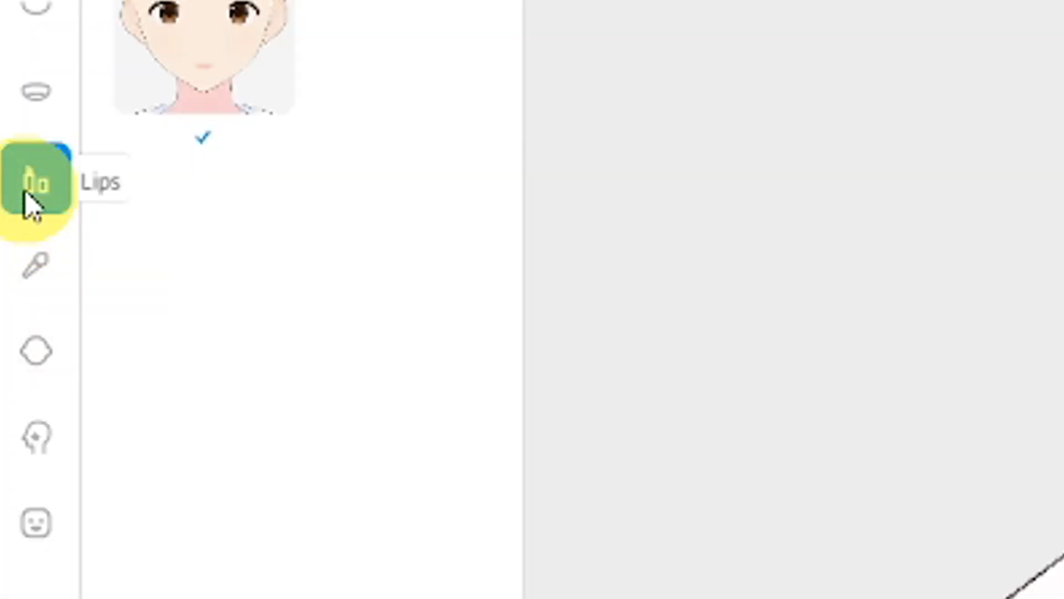
Step: Try several lip presets on the character and shift the lip color's hue towards pink
{"action": "left_click", "coordinate": [157, 123]}
{"action": "left_click", "coordinate": [92, 222]}
{"action": "left_click", "coordinate": [149, 240]}
{"action": "left_click", "coordinate": [89, 345]}
{"action": "left_click", "coordinate": [93, 250]}
{"action": "left_click", "coordinate": [153, 252]}
{"action": "left_click", "coordinate": [864, 140]}
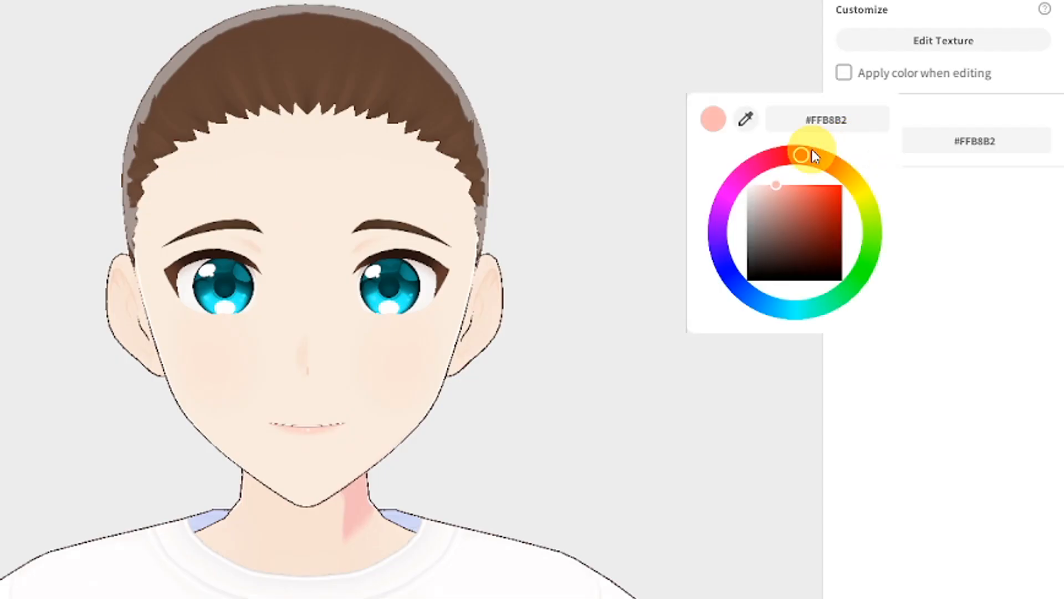
{"action": "left_click_drag", "start_coordinate": [806, 161], "coordinate": [684, 178]}
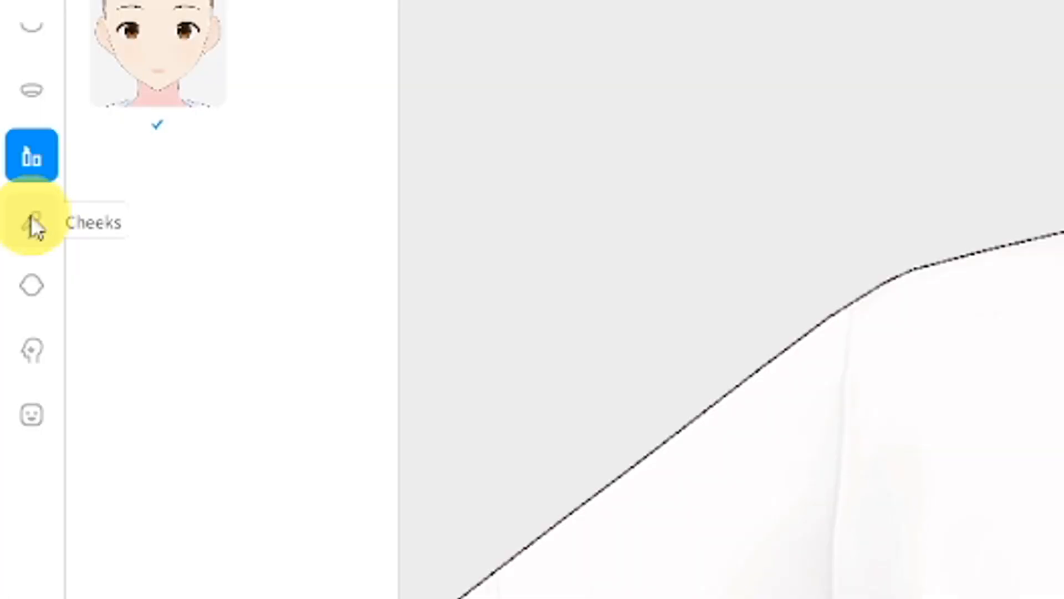
Step: Try several cheek blush presets, apply the first one in the last row, and set its color to #FF8B7D
{"action": "left_click", "coordinate": [29, 222]}
{"action": "left_click", "coordinate": [922, 142]}
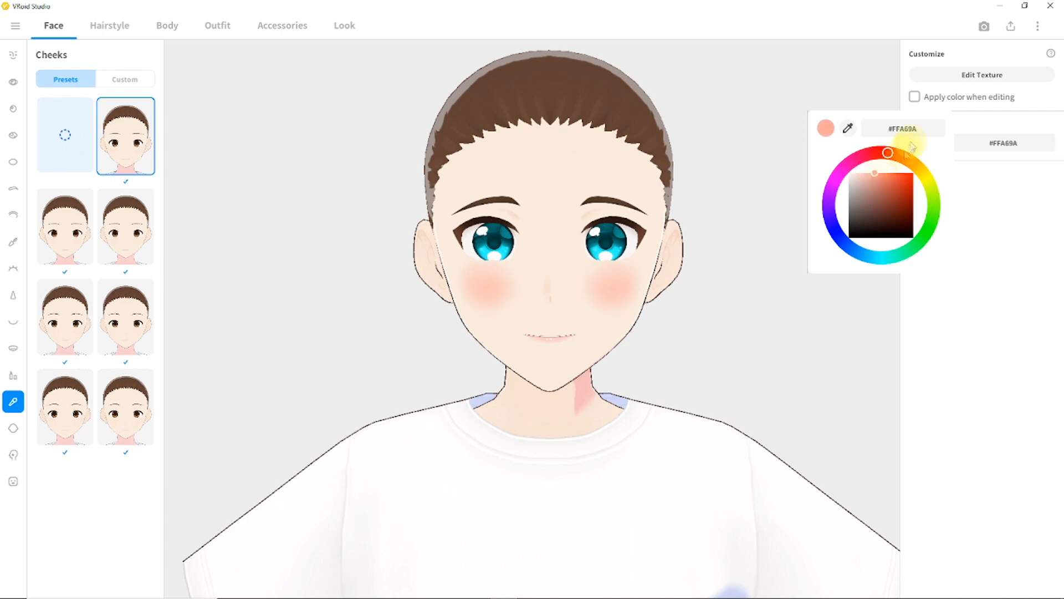
{"action": "left_click", "coordinate": [111, 239]}
{"action": "left_click", "coordinate": [75, 399]}
{"action": "left_click", "coordinate": [70, 409]}
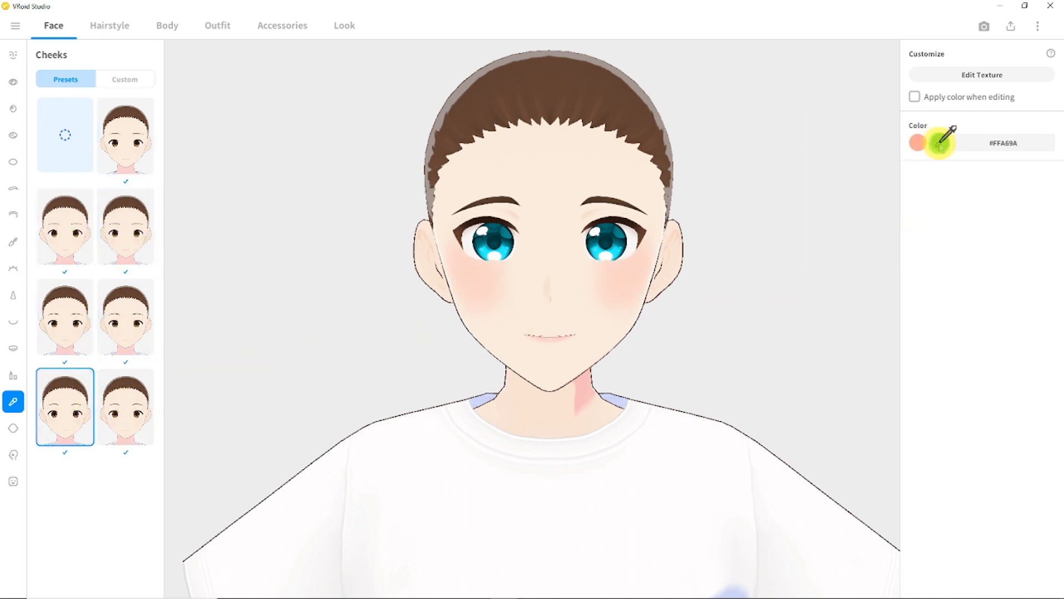
{"action": "left_click", "coordinate": [940, 145]}
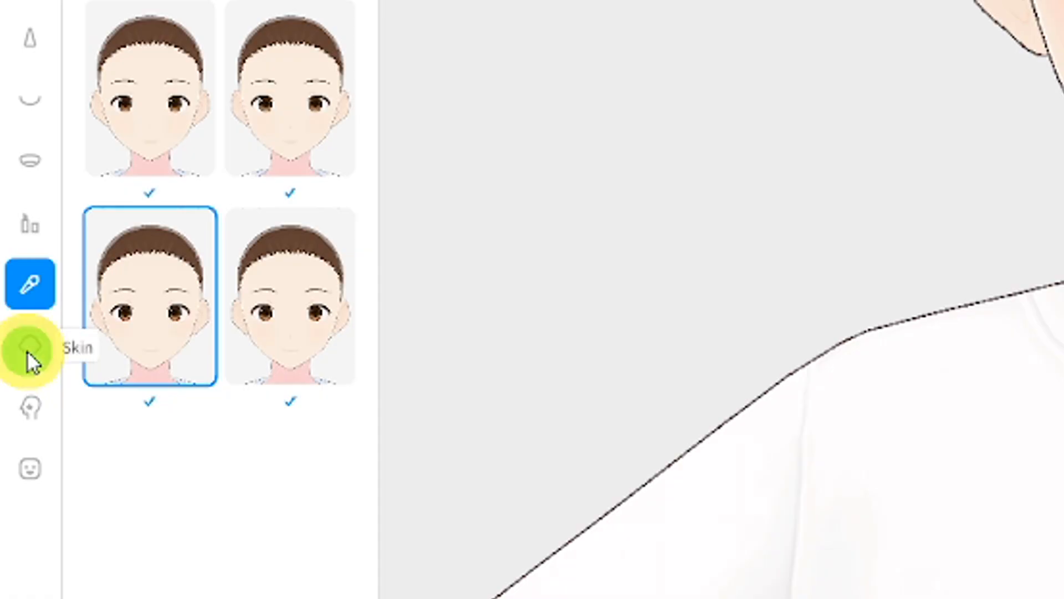
Step: Set the face skin's main color to #FFCFB8
{"action": "left_click", "coordinate": [13, 428]}
{"action": "left_click", "coordinate": [885, 81]}
{"action": "left_click_drag", "start_coordinate": [823, 268], "coordinate": [907, 210]}
Step: Set Ear Size to -0.335, Ear Tip (Y) to -0.088 and Rounder Ears to 0.837, and increase Ear Prominence
{"action": "left_click_drag", "start_coordinate": [957, 272], "coordinate": [931, 272]}
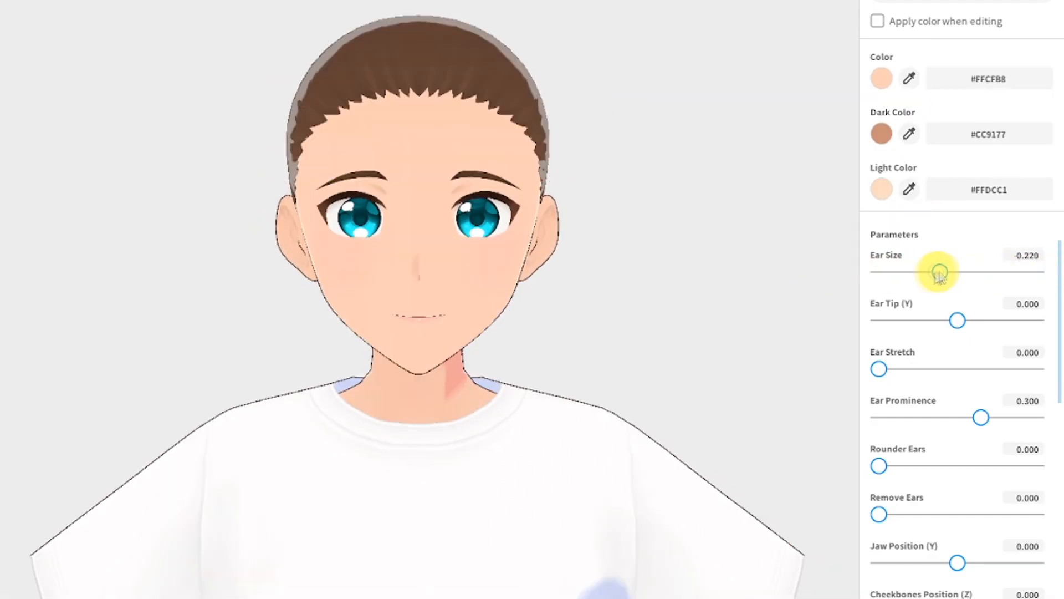
{"action": "mouse_move", "coordinate": [957, 320]}
{"action": "left_mouse_down"}
{"action": "mouse_move", "coordinate": [1007, 320]}
{"action": "mouse_move", "coordinate": [950, 320]}
{"action": "left_mouse_up"}
{"action": "mouse_move", "coordinate": [878, 369]}
{"action": "left_mouse_down"}
{"action": "mouse_move", "coordinate": [978, 369]}
{"action": "mouse_move", "coordinate": [878, 367]}
{"action": "left_mouse_up"}
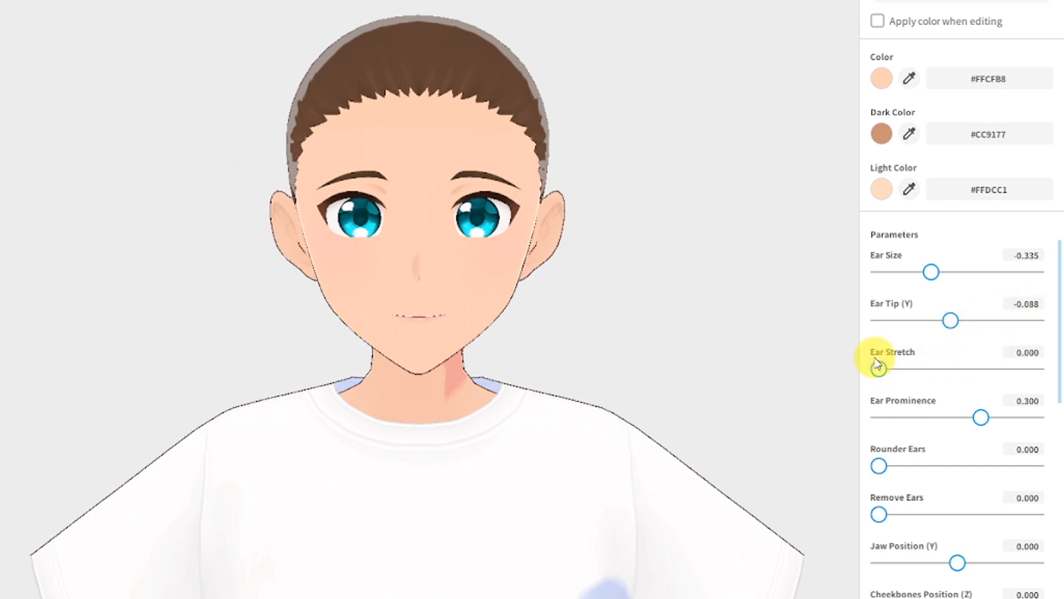
{"action": "left_click_drag", "start_coordinate": [1020, 412], "coordinate": [1003, 409]}
{"action": "left_click_drag", "start_coordinate": [880, 466], "coordinate": [1010, 465]}
Step: Lower Jaw Position (Y) to about -0.688 and raise another face-contour parameter of the skin
{"action": "scroll", "coordinate": [998, 438], "scroll_direction": "down", "scroll_amount": 3}
{"action": "left_click_drag", "start_coordinate": [958, 390], "coordinate": [911, 403]}
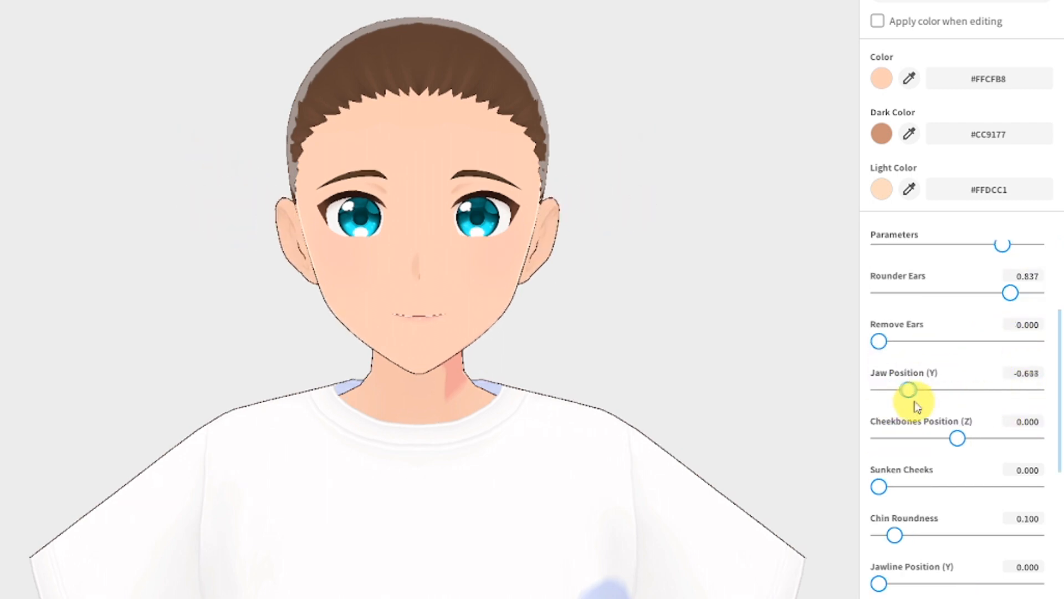
{"action": "mouse_move", "coordinate": [879, 385]}
{"action": "left_mouse_down"}
{"action": "mouse_move", "coordinate": [1046, 381]}
{"action": "mouse_move", "coordinate": [1007, 395]}
{"action": "left_mouse_up"}
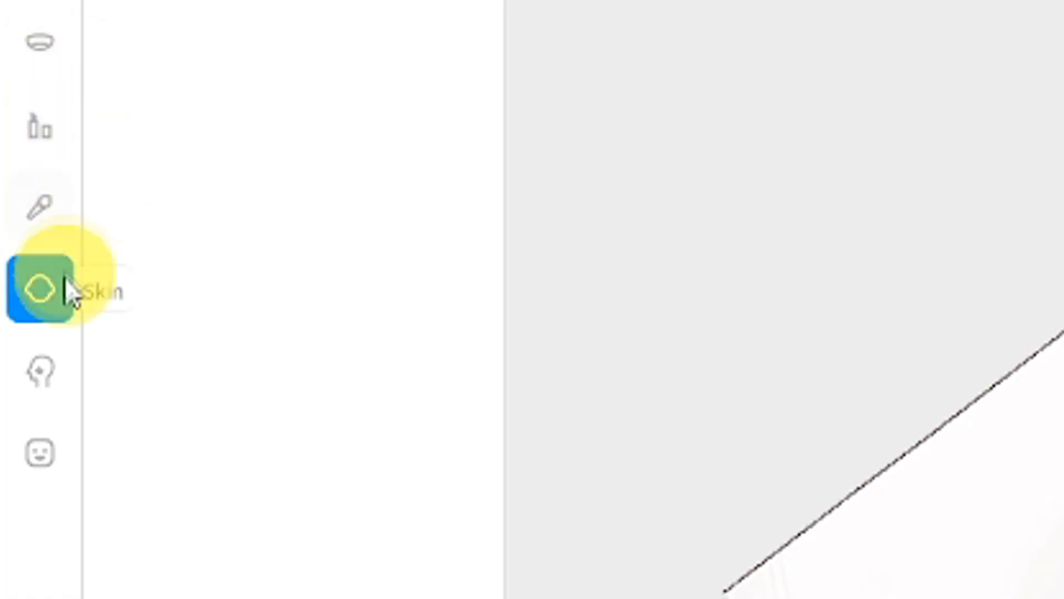
Step: Try various Face Paint presets on the character and apply the one with whisker-like stripes on the cheeks
{"action": "left_click", "coordinate": [55, 367]}
{"action": "left_click", "coordinate": [48, 233]}
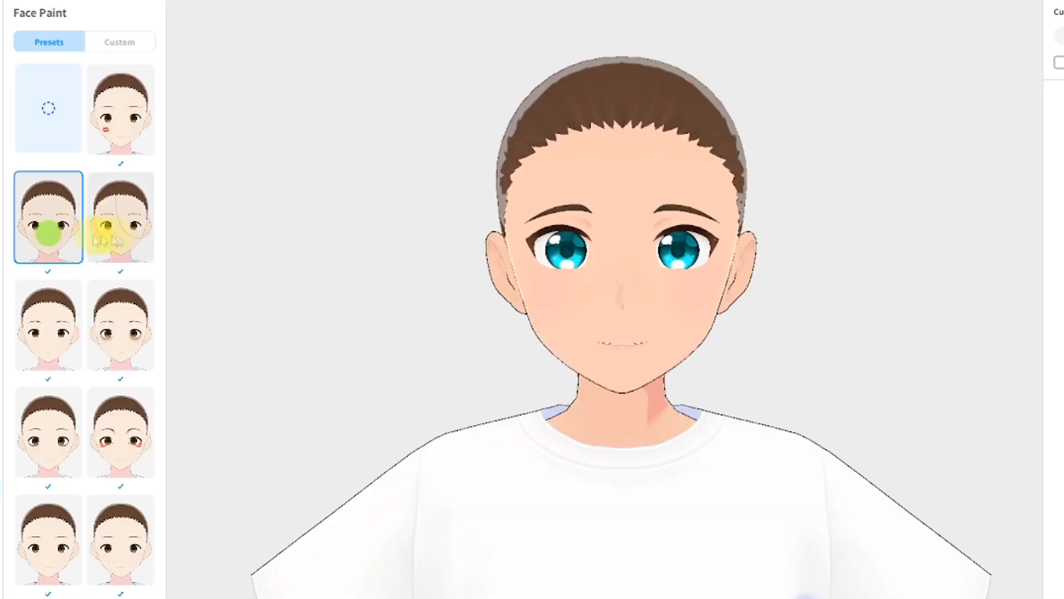
{"action": "left_click", "coordinate": [107, 235]}
{"action": "left_click", "coordinate": [49, 338]}
{"action": "left_click", "coordinate": [128, 339]}
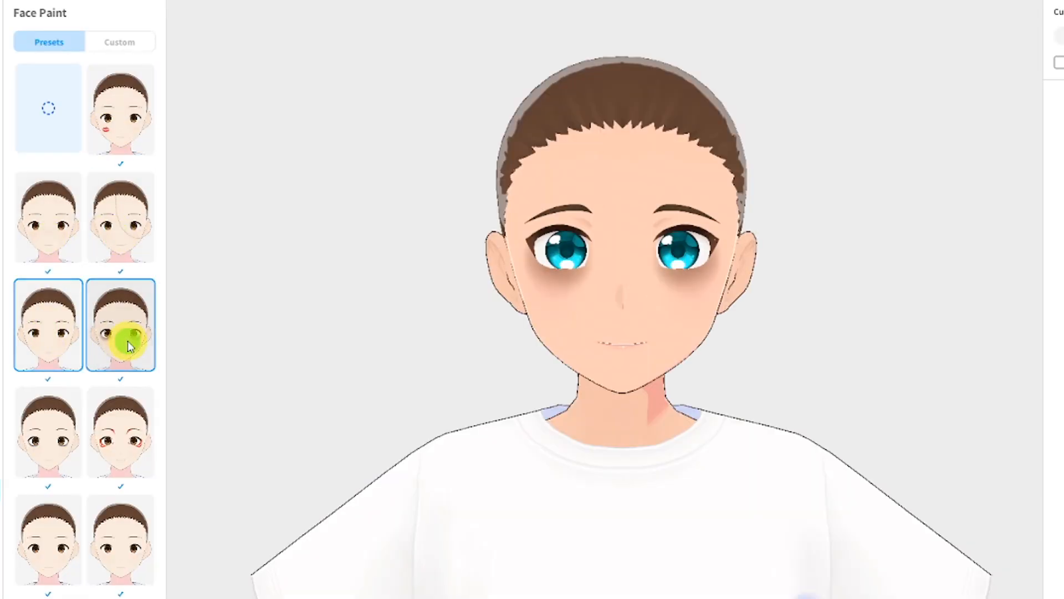
{"action": "left_click", "coordinate": [55, 444]}
{"action": "left_click", "coordinate": [106, 449]}
{"action": "scroll", "coordinate": [102, 453], "scroll_direction": "down", "scroll_amount": 2}
{"action": "scroll", "coordinate": [102, 452], "scroll_direction": "down", "scroll_amount": 5}
{"action": "left_click", "coordinate": [100, 281]}
{"action": "left_click", "coordinate": [64, 502]}
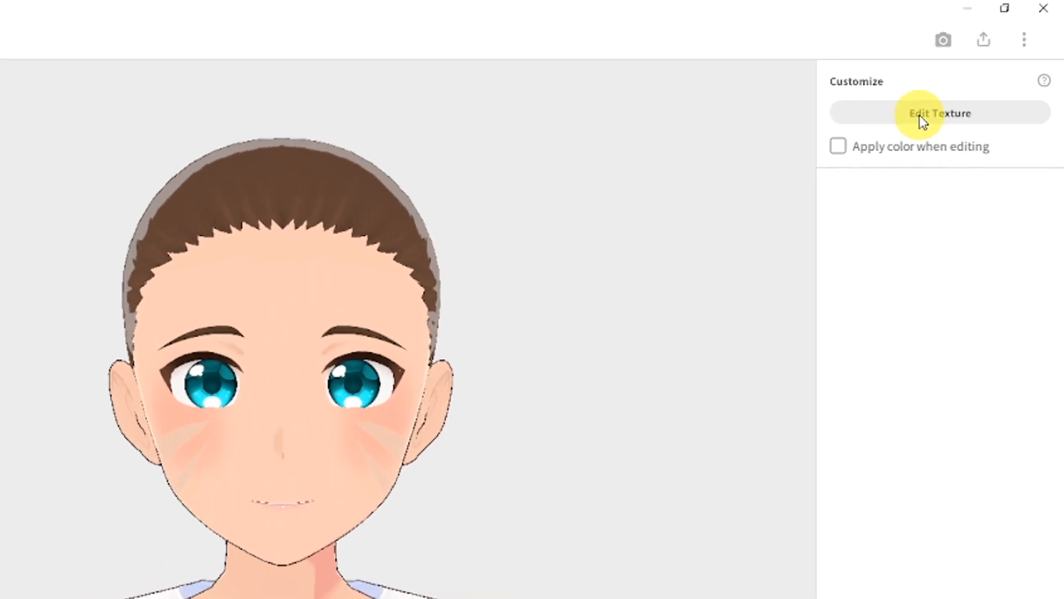
Step: Open the Face Paint texture for editing and try Use Color Calibration with a pink color
{"action": "left_click", "coordinate": [967, 78]}
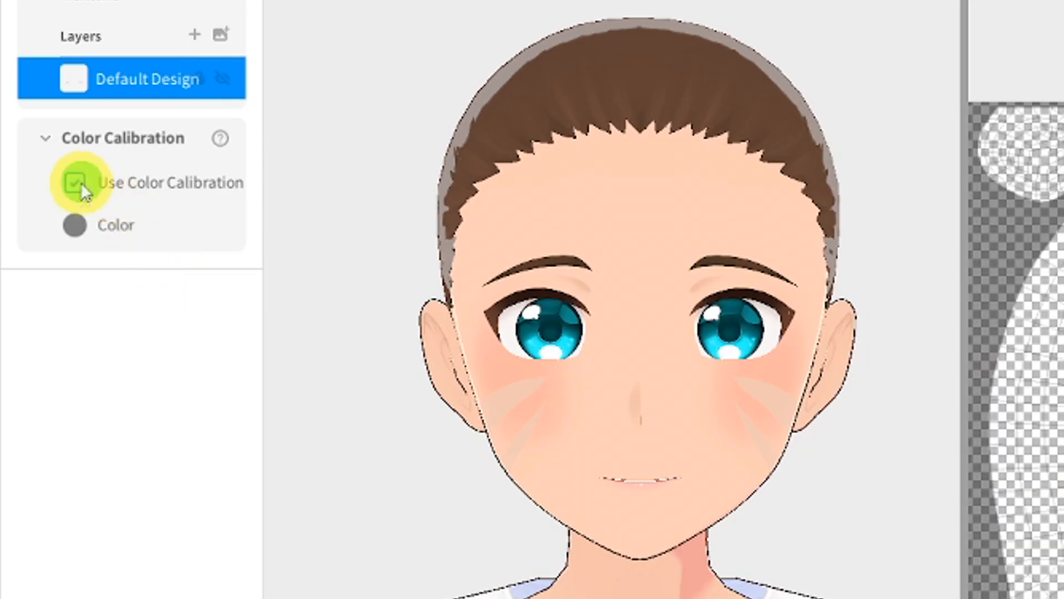
{"action": "left_click", "coordinate": [76, 182]}
{"action": "left_click", "coordinate": [75, 225]}
{"action": "left_click", "coordinate": [324, 342]}
{"action": "mouse_move", "coordinate": [333, 345]}
{"action": "left_mouse_down"}
{"action": "mouse_move", "coordinate": [96, 356]}
{"action": "mouse_move", "coordinate": [278, 273]}
{"action": "left_mouse_up"}
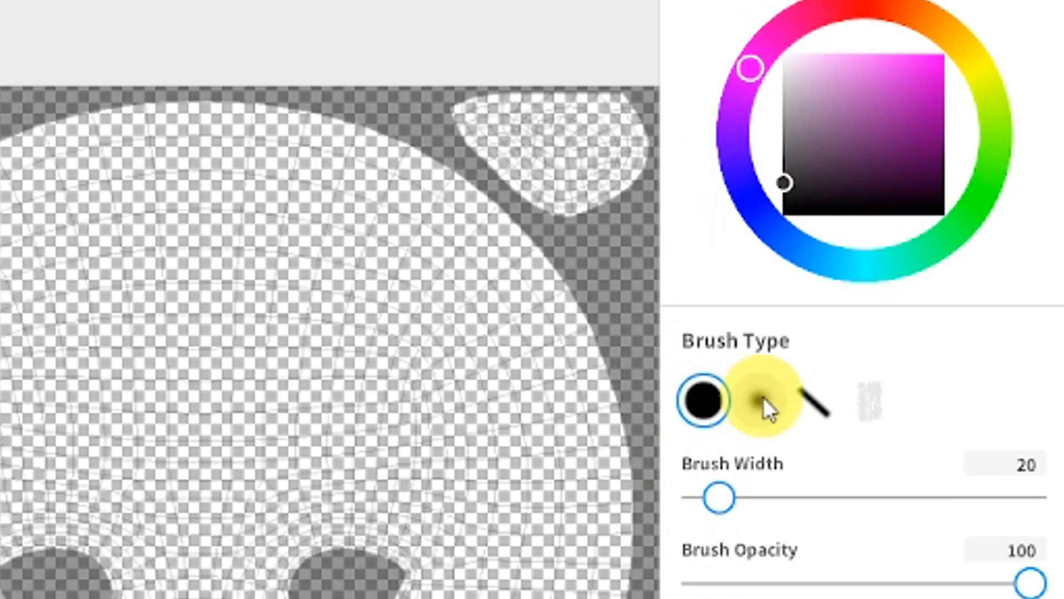
Step: Try a magenta (#FC19FF) brush stroke of width 51 across the nose bridge, undo it, and close the editor by overwriting the Face Paint item
{"action": "left_click", "coordinate": [759, 549]}
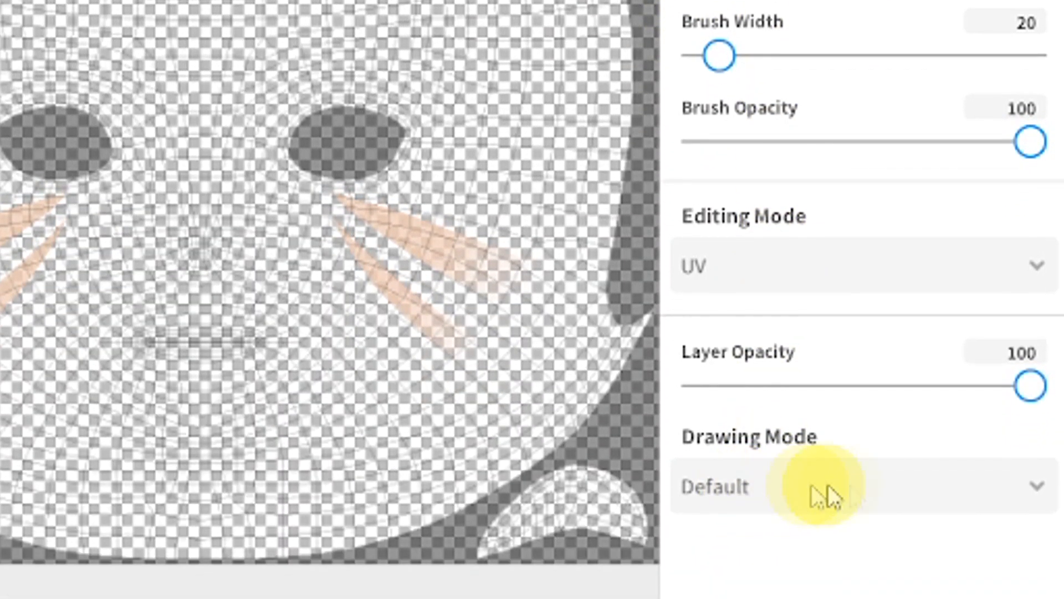
{"action": "left_click", "coordinate": [822, 493]}
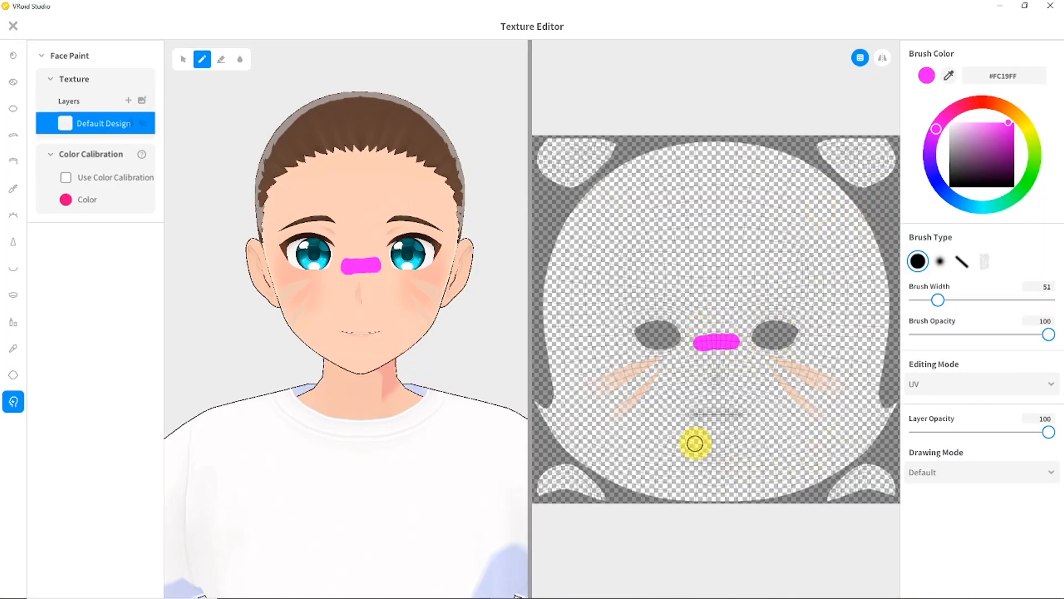
{"action": "key", "text": "ctrl+z"}
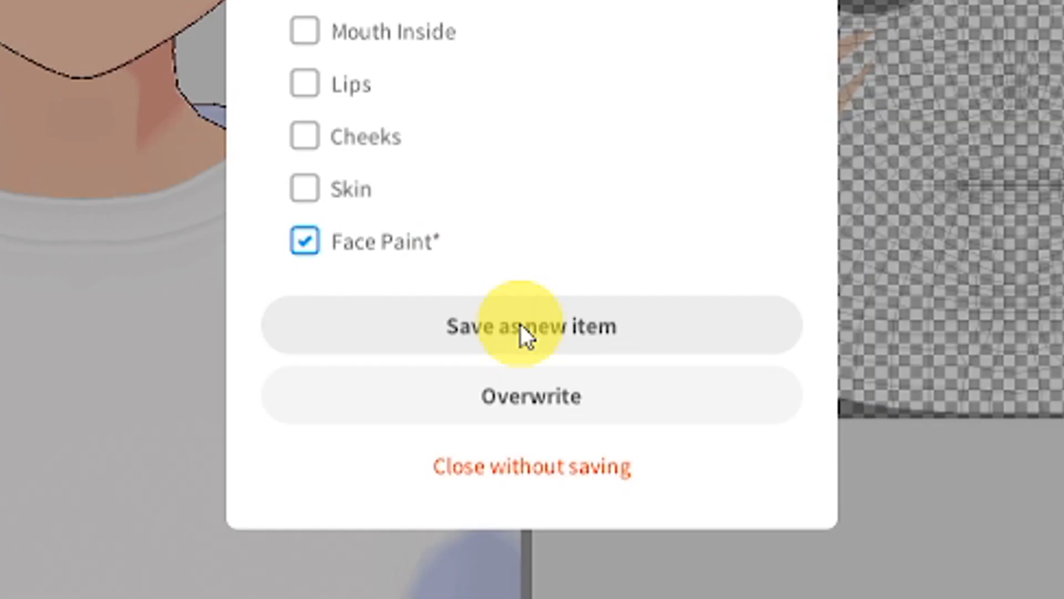
{"action": "left_click", "coordinate": [532, 397]}
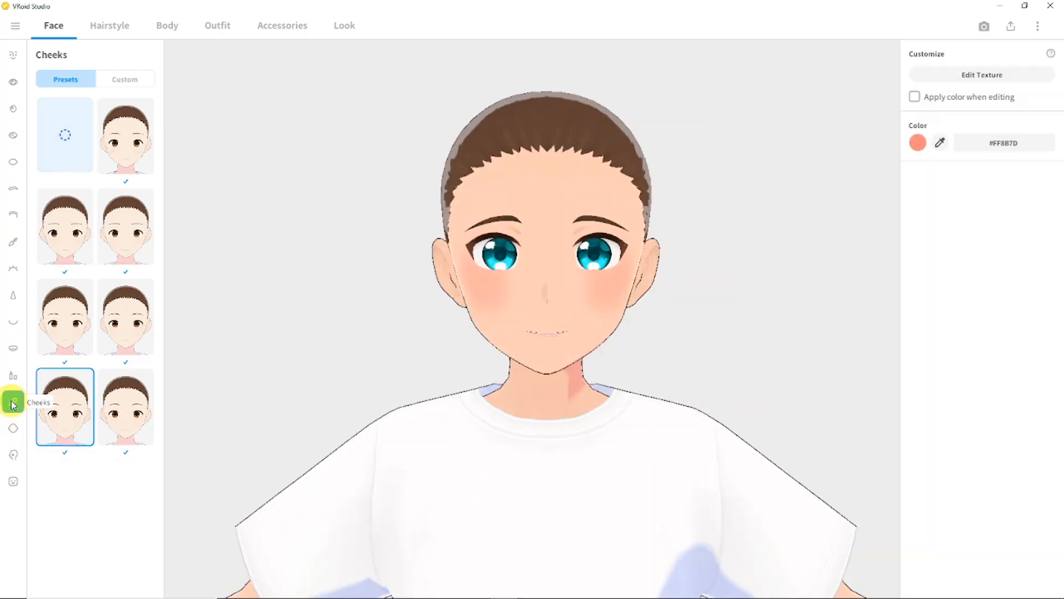
Step: Paint soft blush in #FF9377 across the nose on the Cheeks texture, at brush width 243 and opacity 18, and save it as a custom item
{"action": "left_click", "coordinate": [976, 78]}
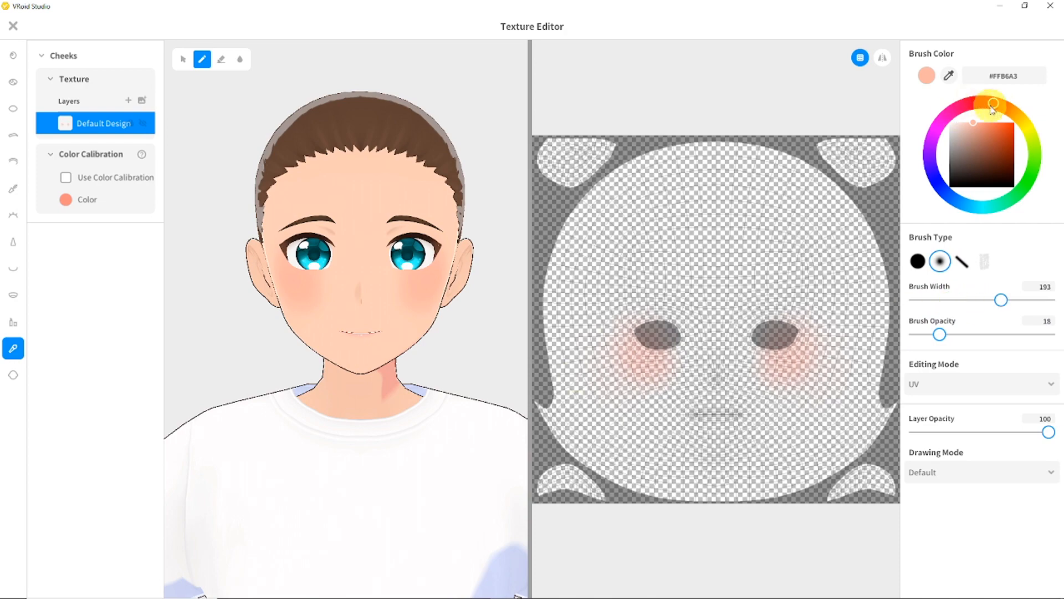
{"action": "left_click_drag", "start_coordinate": [751, 359], "coordinate": [674, 365]}
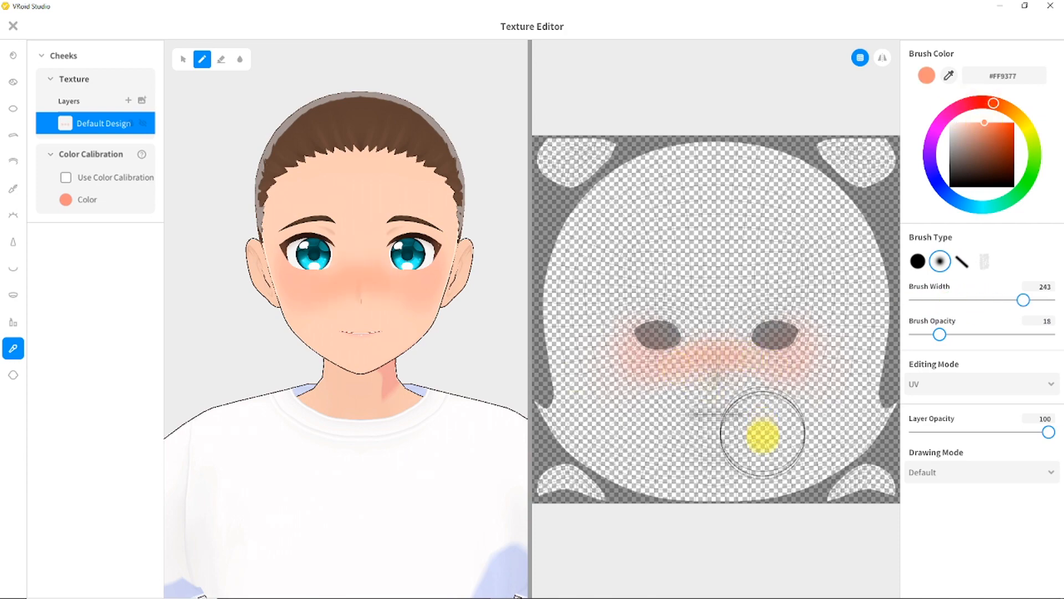
{"action": "key", "text": "Escape"}
{"action": "left_click", "coordinate": [594, 456]}
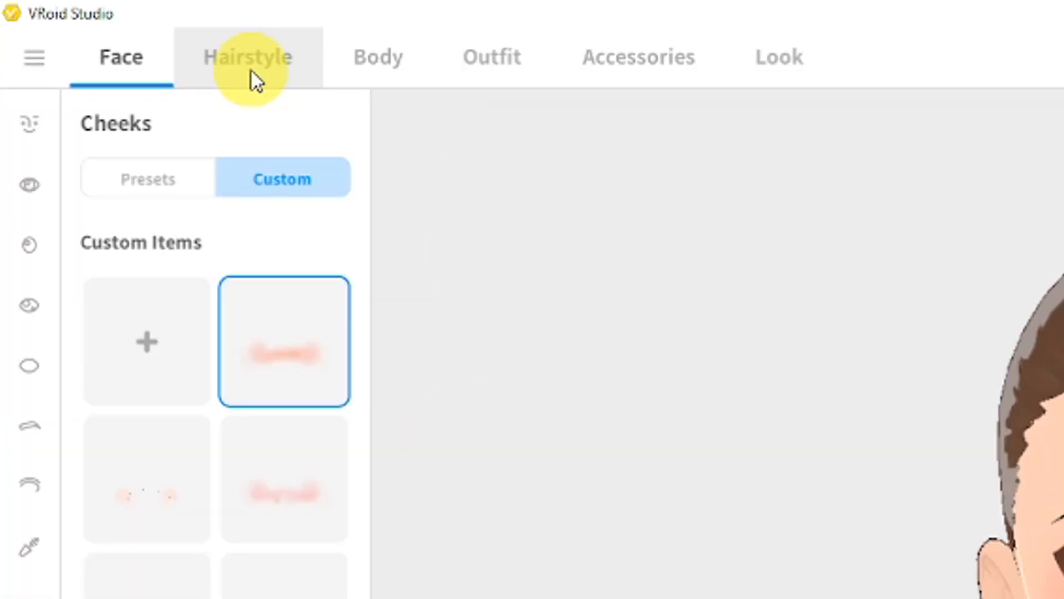
Step: Try several full hairstyle sets on the character, including the one with a top bun
{"action": "left_click", "coordinate": [232, 70]}
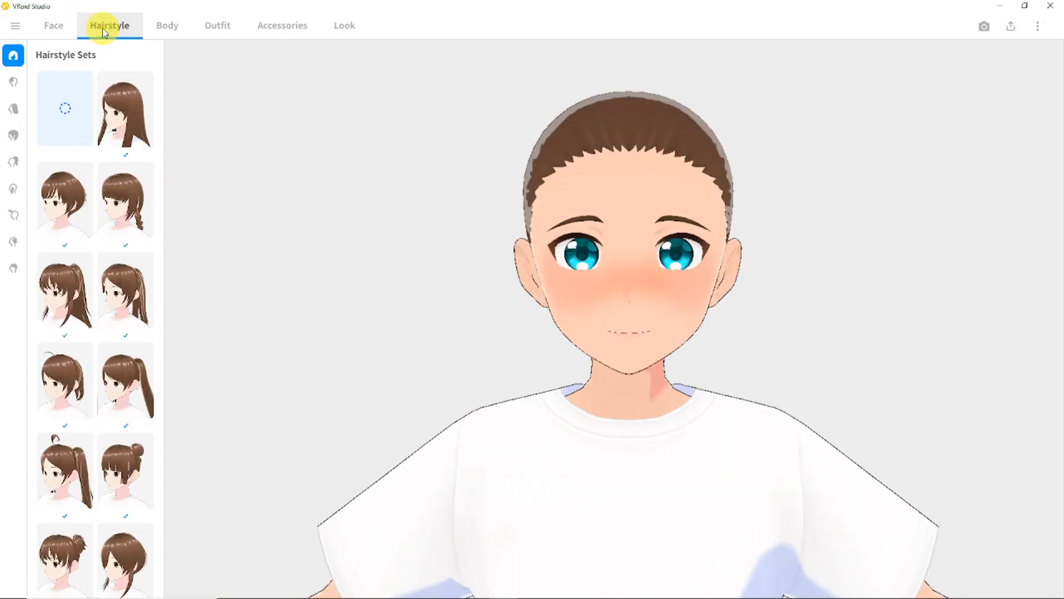
{"action": "left_click", "coordinate": [52, 223]}
{"action": "left_click", "coordinate": [114, 499]}
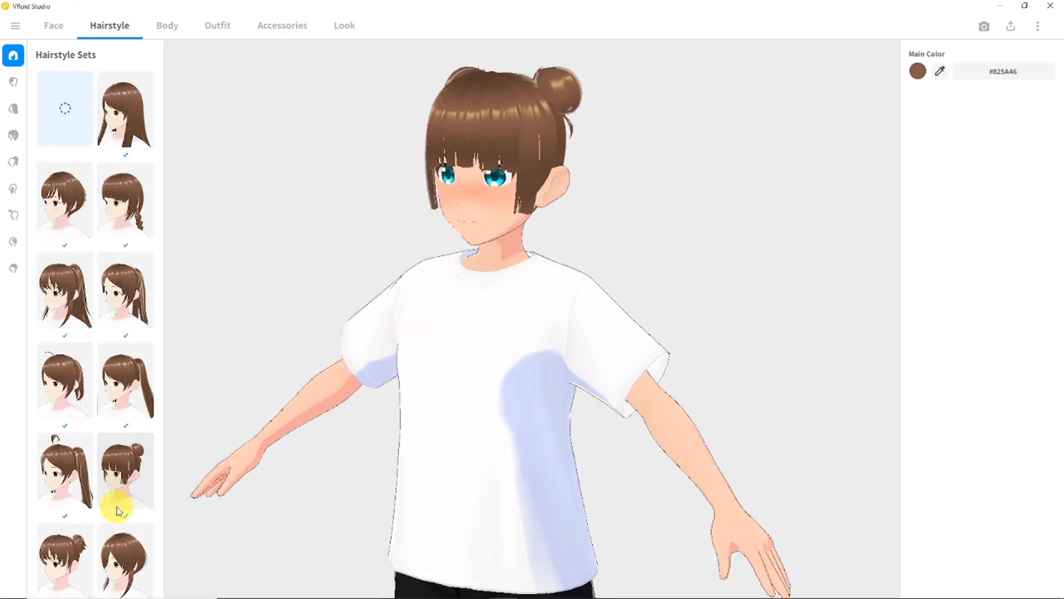
{"action": "scroll", "coordinate": [108, 496], "scroll_direction": "down", "scroll_amount": 3}
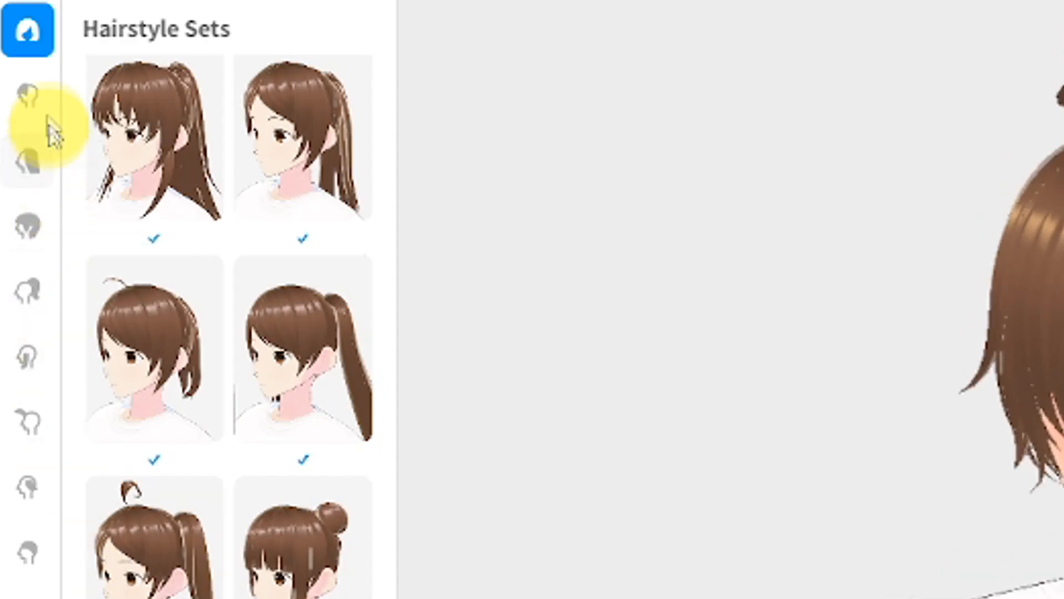
Step: Try different front hair presets on the character
{"action": "left_click", "coordinate": [34, 98]}
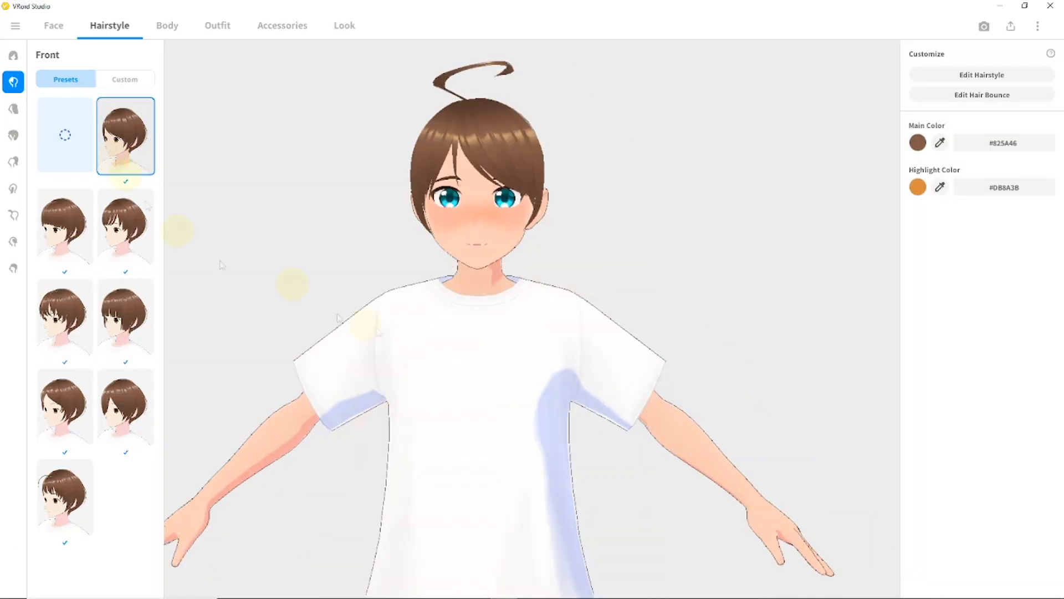
{"action": "left_click", "coordinate": [82, 240]}
{"action": "mouse_move", "coordinate": [378, 331]}
{"action": "right_mouse_down"}
{"action": "mouse_move", "coordinate": [288, 340]}
{"action": "mouse_move", "coordinate": [419, 317]}
{"action": "mouse_move", "coordinate": [360, 322]}
{"action": "right_mouse_up"}
{"action": "left_click", "coordinate": [123, 313]}
{"action": "left_click", "coordinate": [71, 411]}
{"action": "left_click", "coordinate": [69, 495]}
Step: Try presets for two other hair parts and reset the hairstyle set to none
{"action": "left_click", "coordinate": [14, 162]}
{"action": "left_click", "coordinate": [125, 228]}
{"action": "left_click", "coordinate": [83, 412]}
{"action": "left_click", "coordinate": [14, 189]}
{"action": "left_click", "coordinate": [125, 227]}
{"action": "left_click", "coordinate": [14, 55]}
{"action": "left_click", "coordinate": [65, 135]}
Step: Apply the base hair preset and change its color to turquoise
{"action": "left_click", "coordinate": [12, 267]}
{"action": "left_click", "coordinate": [126, 156]}
{"action": "right_click_drag", "start_coordinate": [456, 356], "coordinate": [502, 377]}
{"action": "left_click", "coordinate": [918, 140]}
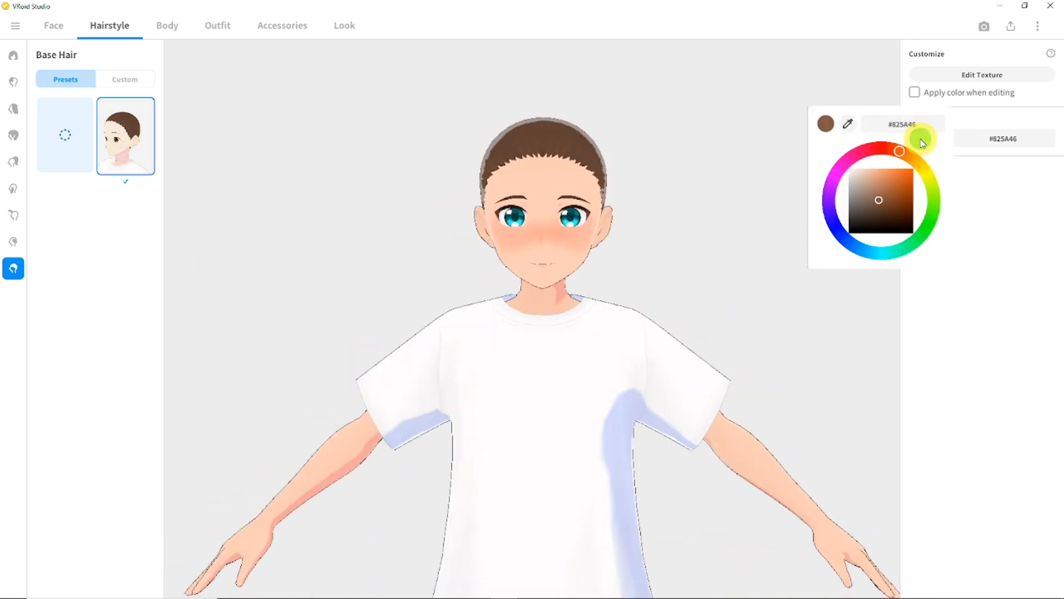
{"action": "left_click_drag", "start_coordinate": [877, 221], "coordinate": [897, 170]}
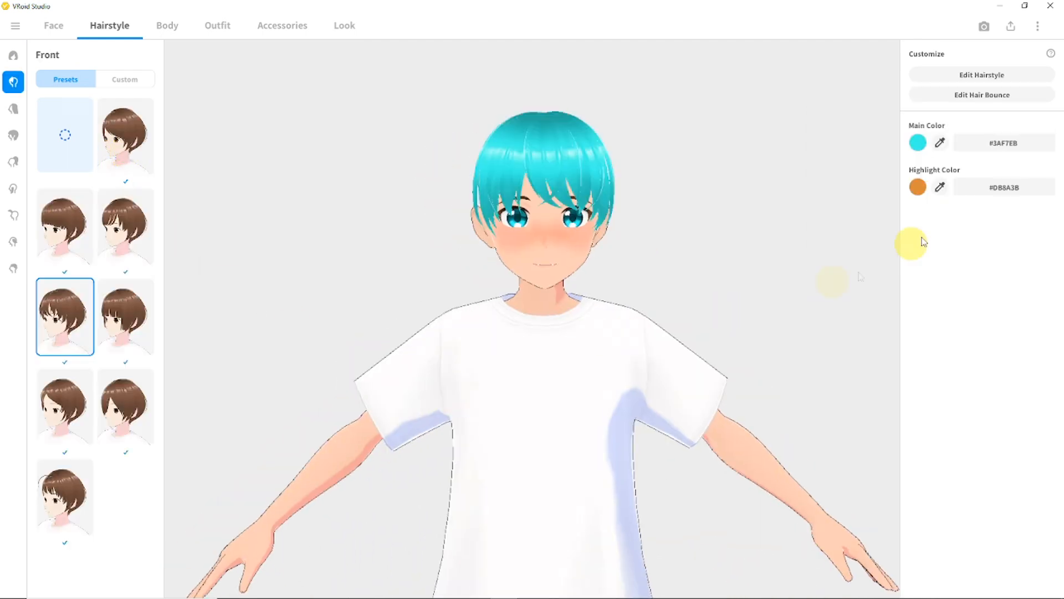
Step: Set the front hair's main color to #2FD7CB and its highlight color to #00FDFF
{"action": "left_click", "coordinate": [920, 145]}
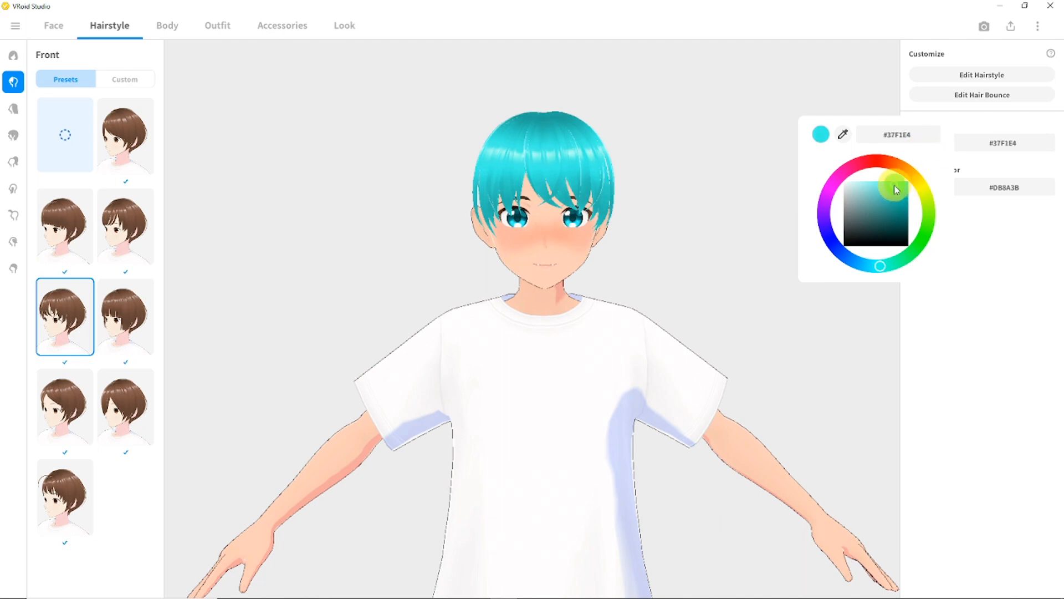
{"action": "left_click", "coordinate": [896, 189]}
{"action": "left_click", "coordinate": [919, 188]}
{"action": "left_click_drag", "start_coordinate": [887, 235], "coordinate": [961, 203]}
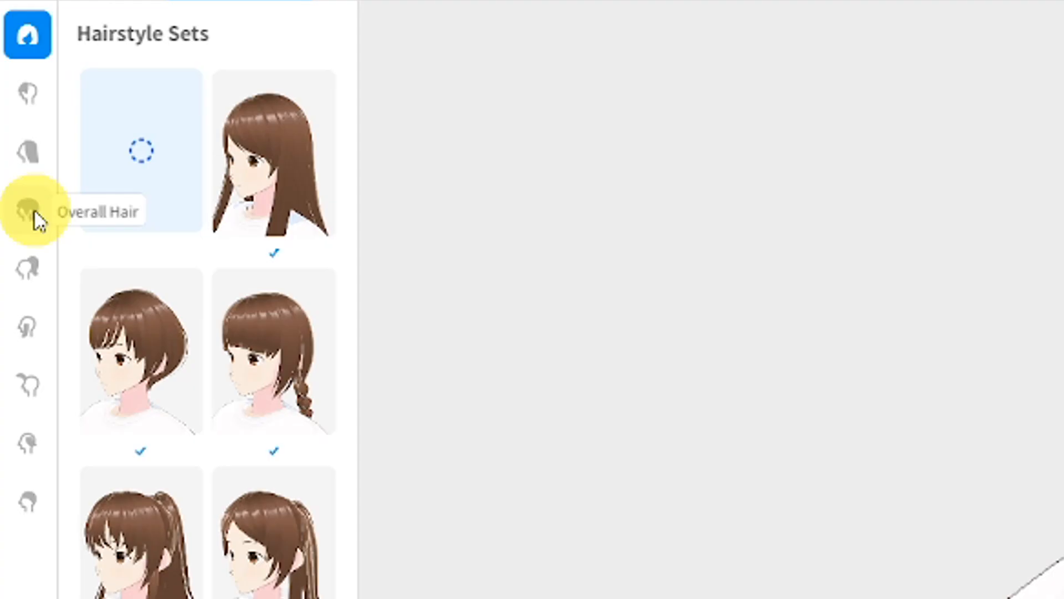
Step: Create a new custom Overall Hair item and open it in the hairstyle editor
{"action": "left_click", "coordinate": [16, 137]}
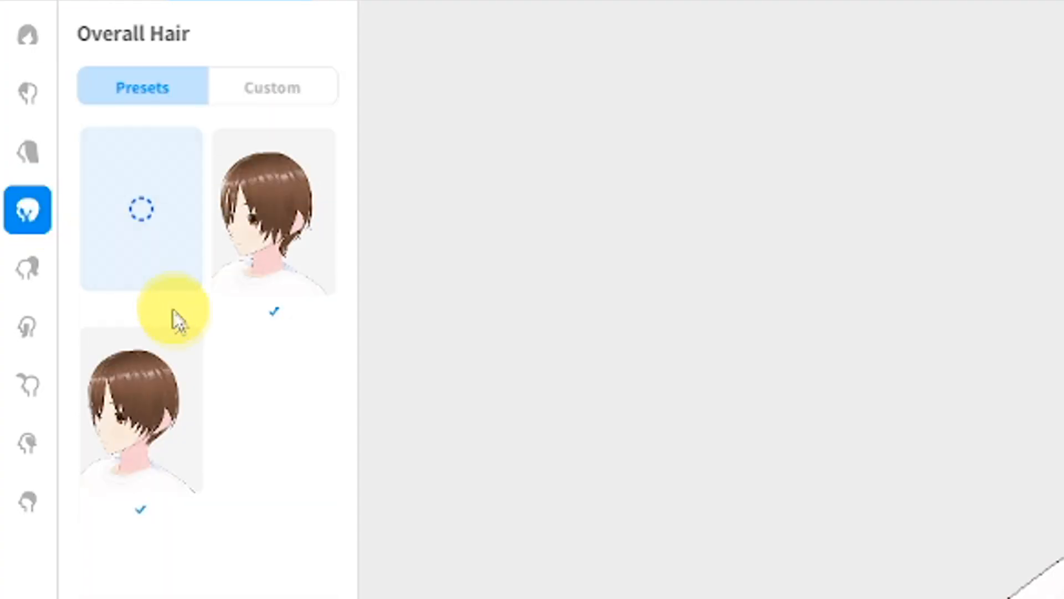
{"action": "left_click", "coordinate": [270, 96]}
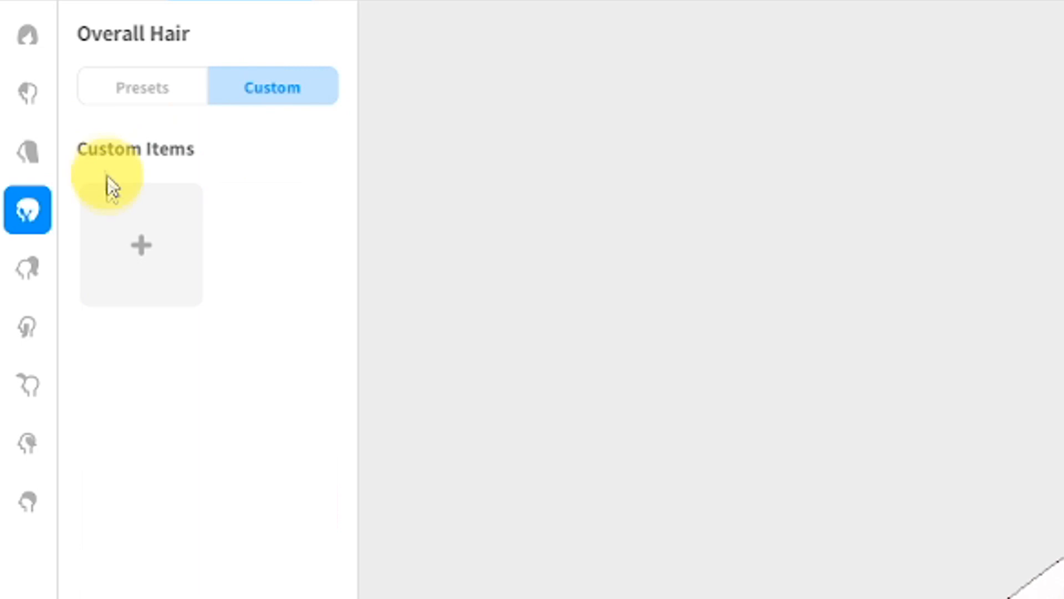
{"action": "left_click", "coordinate": [145, 241]}
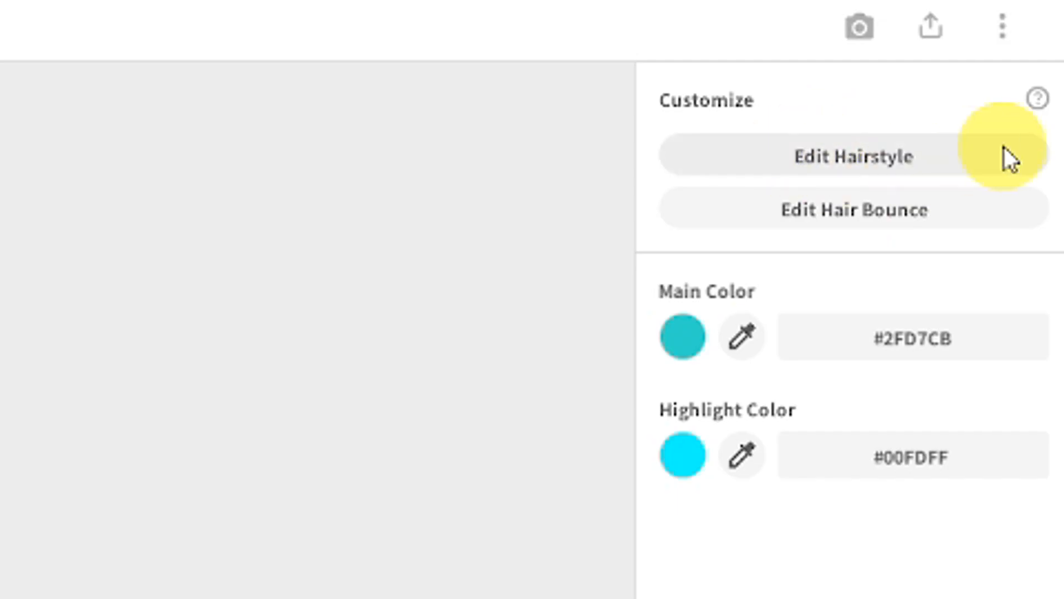
{"action": "left_click", "coordinate": [931, 154]}
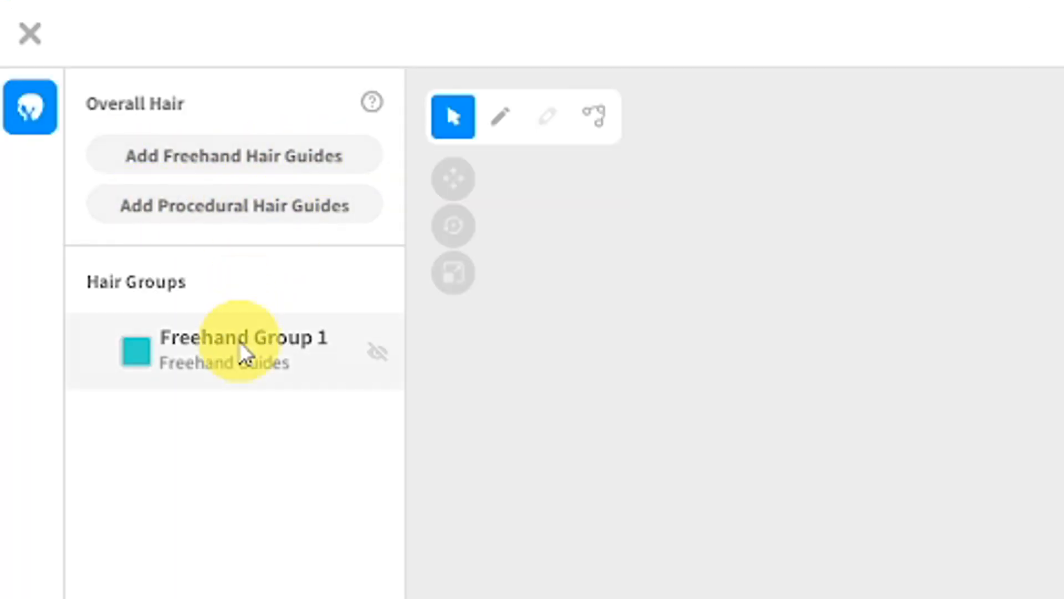
Step: Try adding a procedural hair guide group to the overall hair and delete it
{"action": "left_click", "coordinate": [243, 219]}
{"action": "right_click_drag", "start_coordinate": [615, 327], "coordinate": [397, 328]}
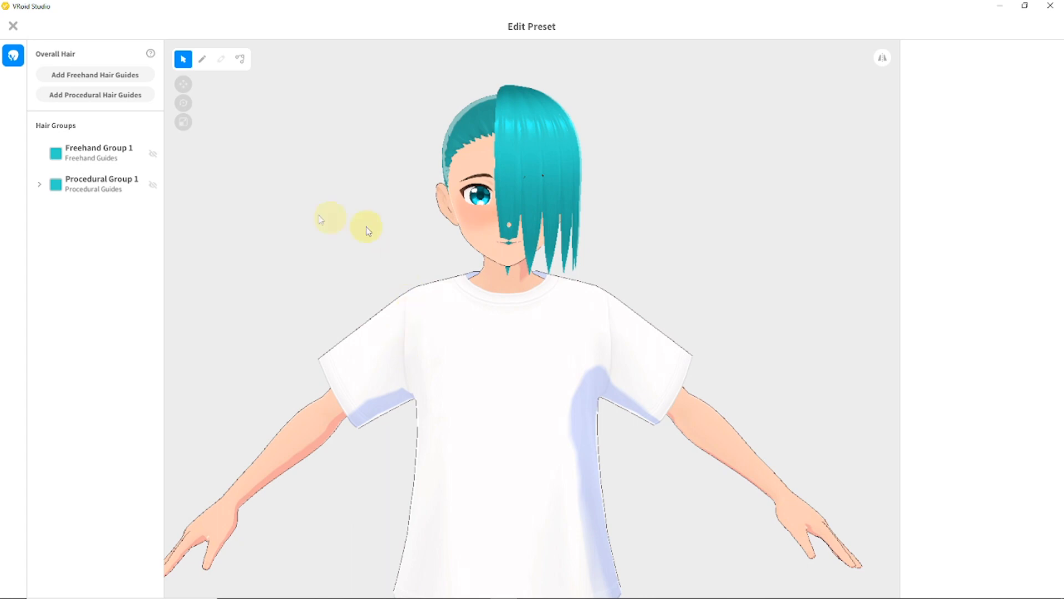
{"action": "key", "text": "Delete"}
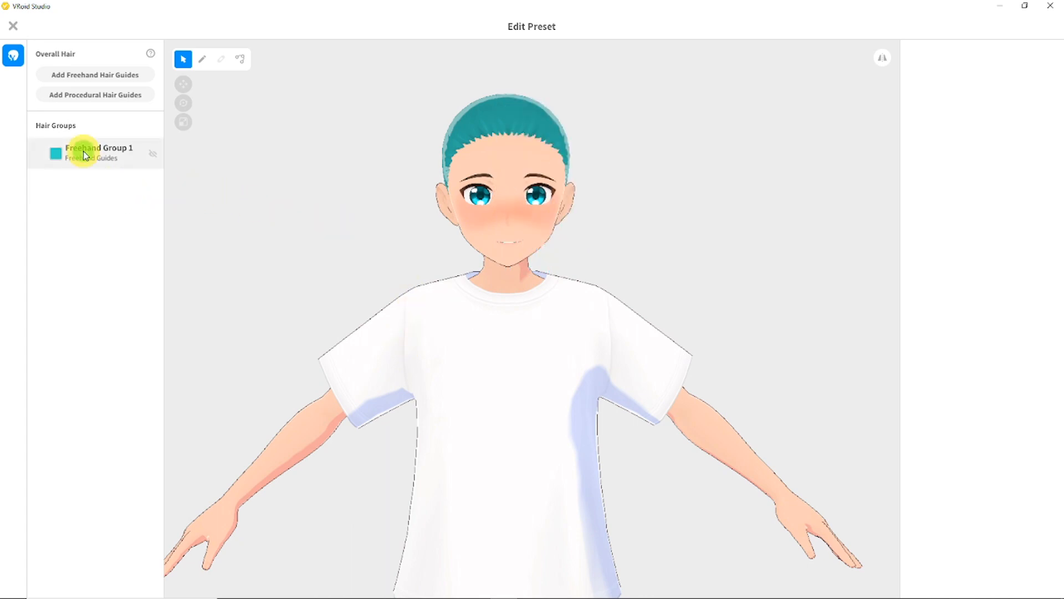
Step: Select Freehand Group 1 so its hair guide mesh surrounds the head
{"action": "left_click", "coordinate": [84, 155]}
{"action": "right_click_drag", "start_coordinate": [466, 301], "coordinate": [653, 301]}
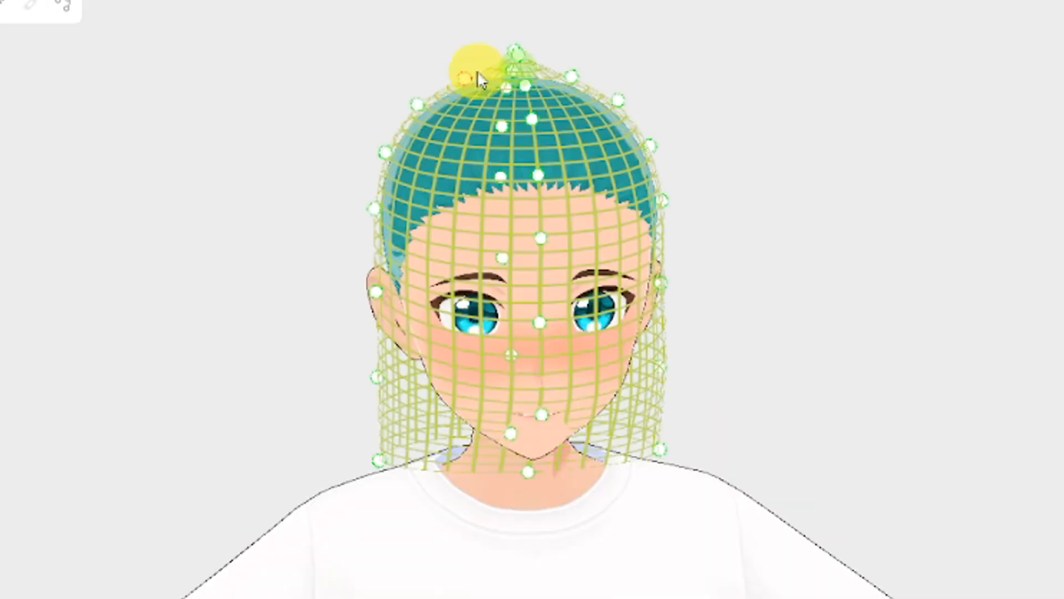
{"action": "right_click_drag", "start_coordinate": [479, 79], "coordinate": [499, 367]}
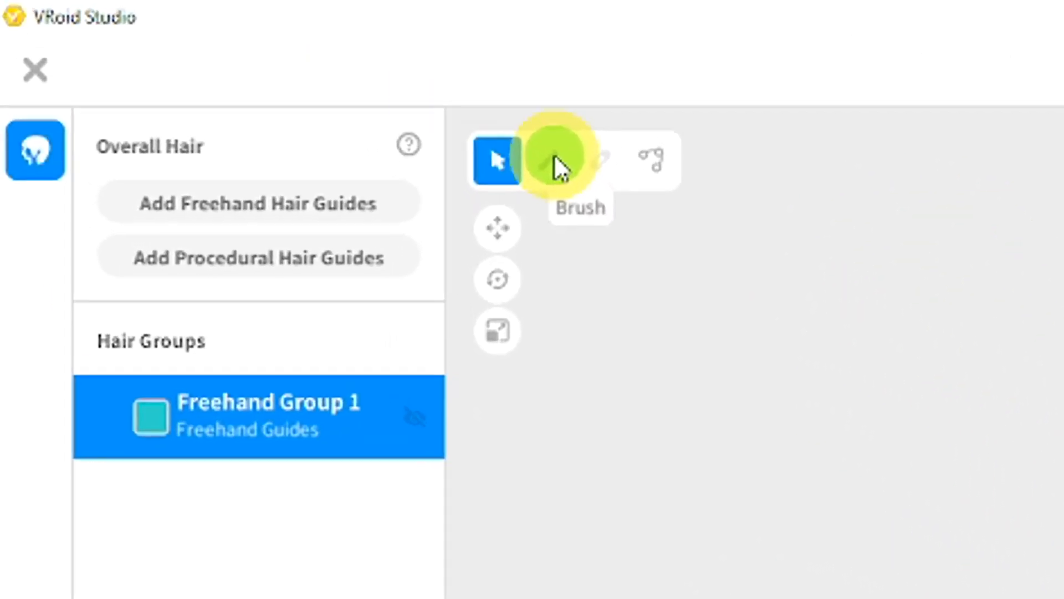
Step: Brush three diagonal hair strands across the forehead with a hair width of 0.01 and thickness of 0.02
{"action": "left_click", "coordinate": [555, 158]}
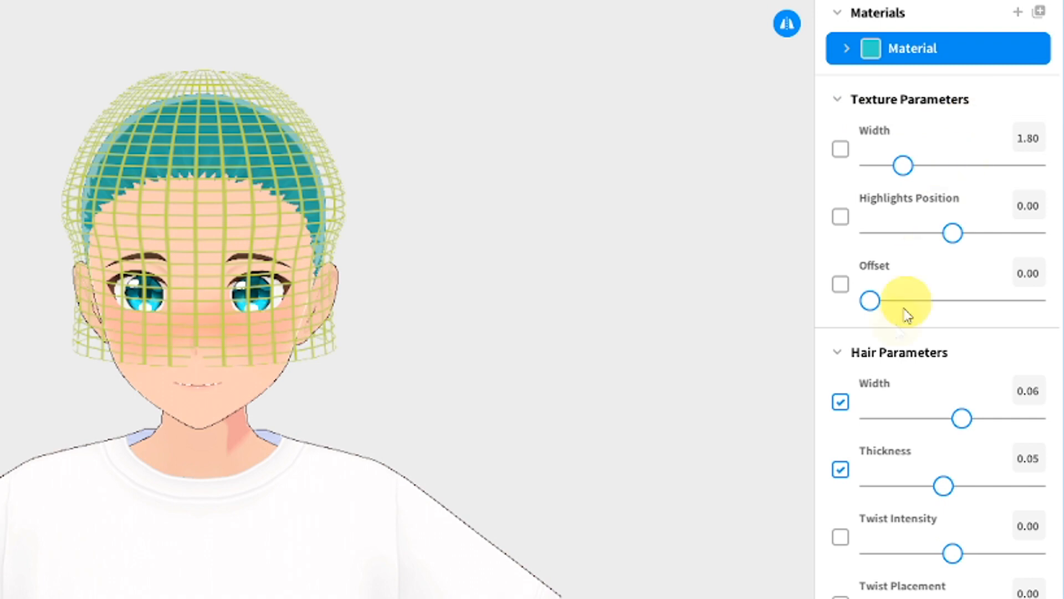
{"action": "scroll", "coordinate": [963, 363], "scroll_direction": "down", "scroll_amount": 2}
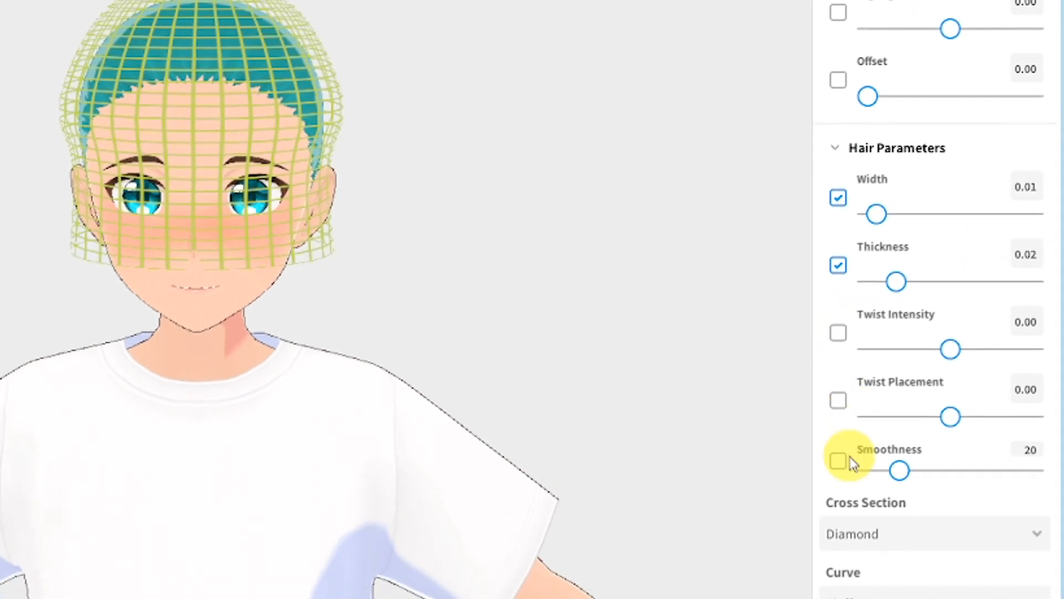
{"action": "left_click", "coordinate": [937, 368]}
{"action": "left_click", "coordinate": [936, 369]}
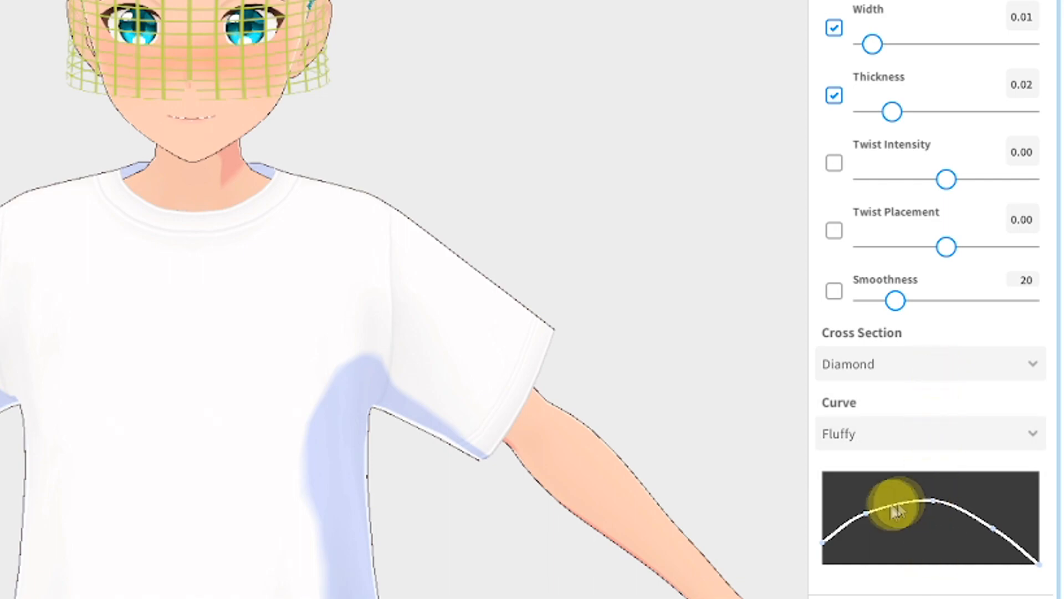
{"action": "left_click_drag", "start_coordinate": [469, 148], "coordinate": [507, 215]}
{"action": "mouse_move", "coordinate": [468, 150]}
{"action": "left_mouse_down"}
{"action": "mouse_move", "coordinate": [551, 228]}
{"action": "mouse_move", "coordinate": [568, 216]}
{"action": "left_mouse_up"}
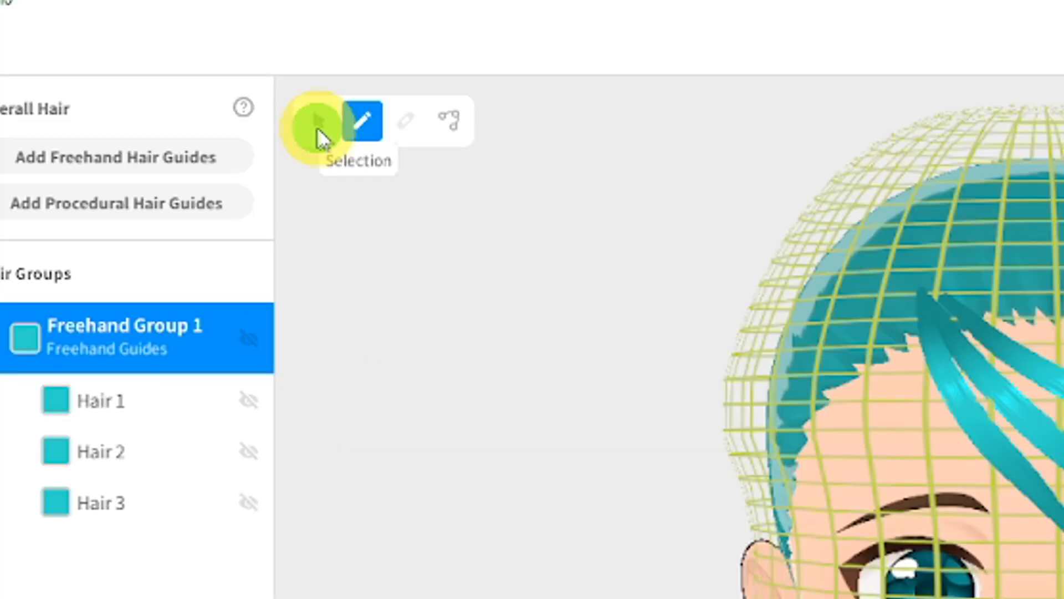
Step: Select the brushed forehead strands individually and widen them to a hair width of 0.03
{"action": "left_click", "coordinate": [317, 127]}
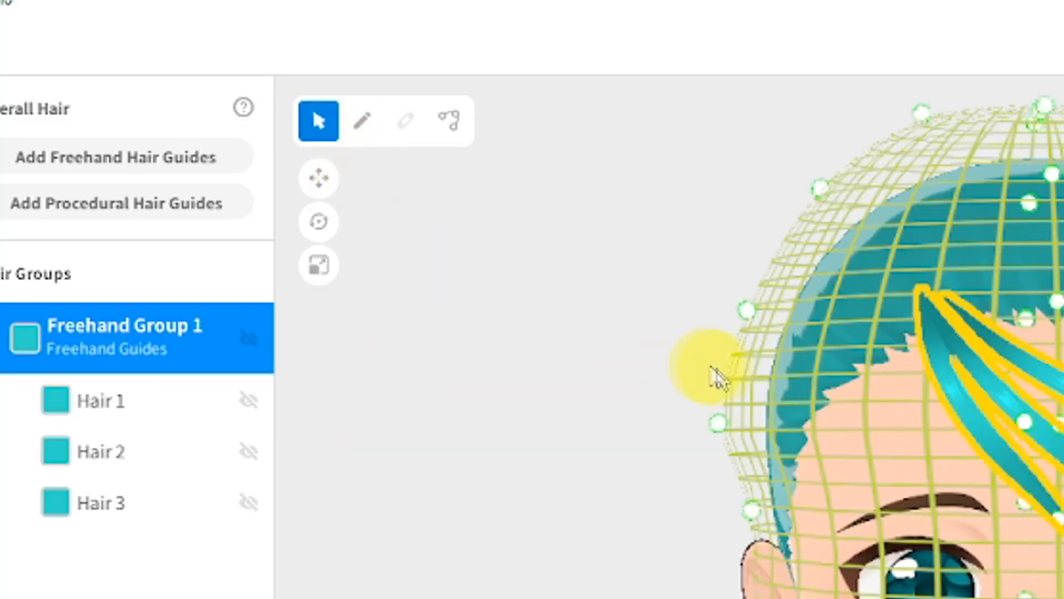
{"action": "left_click", "coordinate": [1048, 449]}
{"action": "left_click_drag", "start_coordinate": [942, 328], "coordinate": [964, 330]}
{"action": "left_click", "coordinate": [510, 172]}
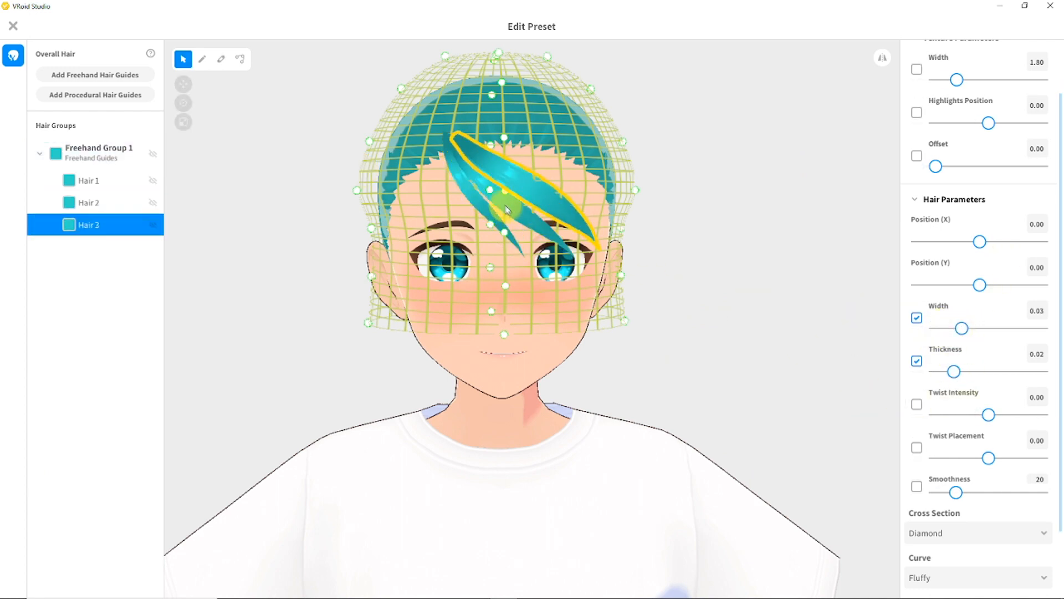
Step: Reshape the Hair 1 forehead strand and the Hair 8 side strand by moving their control points
{"action": "left_click", "coordinate": [482, 211]}
{"action": "left_click", "coordinate": [239, 59]}
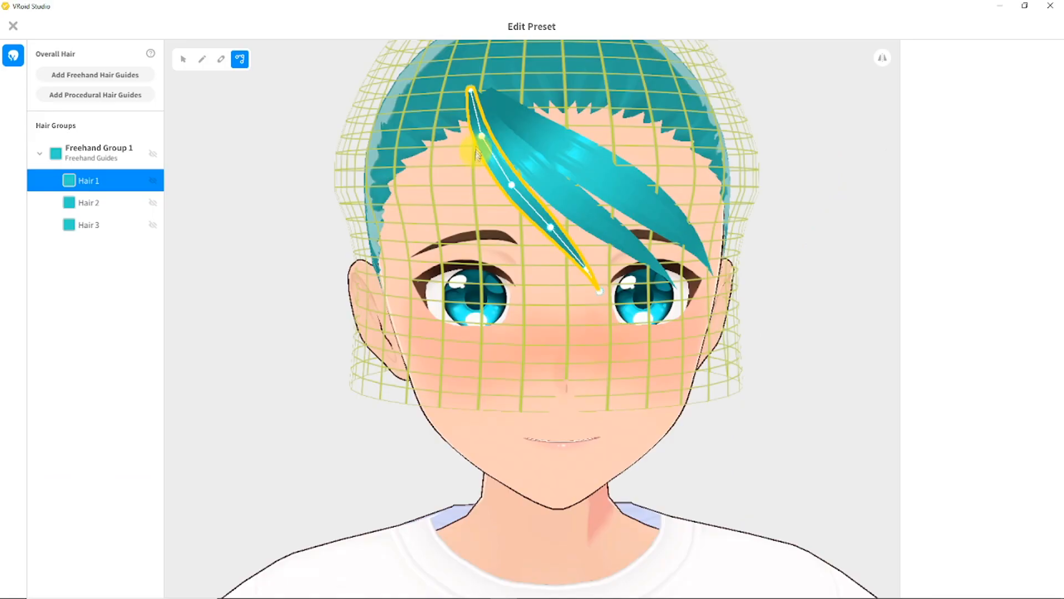
{"action": "left_click_drag", "start_coordinate": [477, 155], "coordinate": [494, 182]}
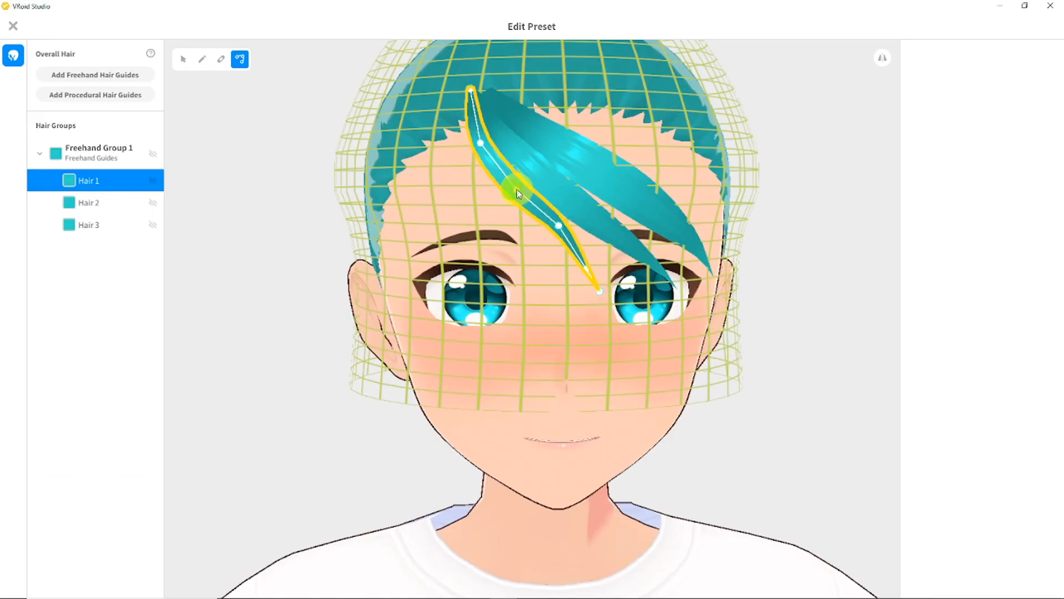
{"action": "left_click", "coordinate": [821, 276]}
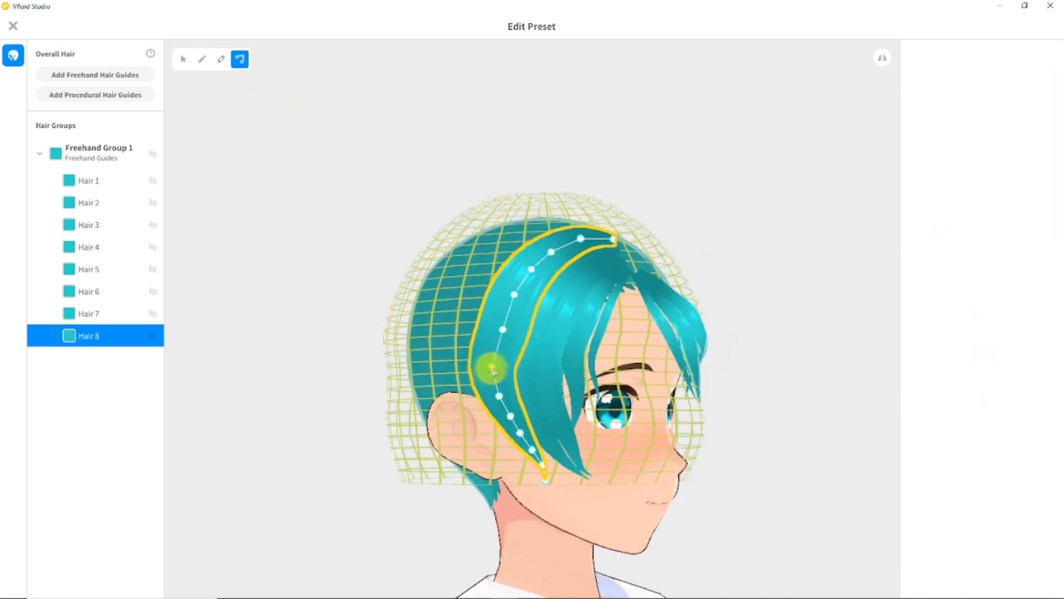
{"action": "left_click", "coordinate": [487, 368]}
{"action": "left_click", "coordinate": [547, 357]}
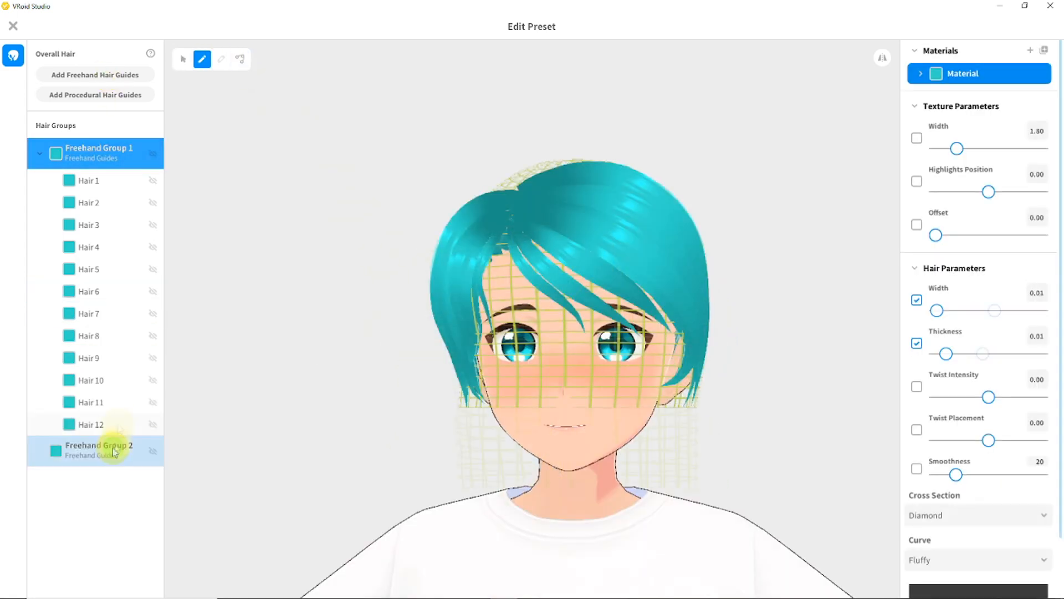
Step: Select Freehand Group 2, then examine the color settings of the main turquoise hair material
{"action": "left_click", "coordinate": [95, 446]}
{"action": "left_click", "coordinate": [183, 121]}
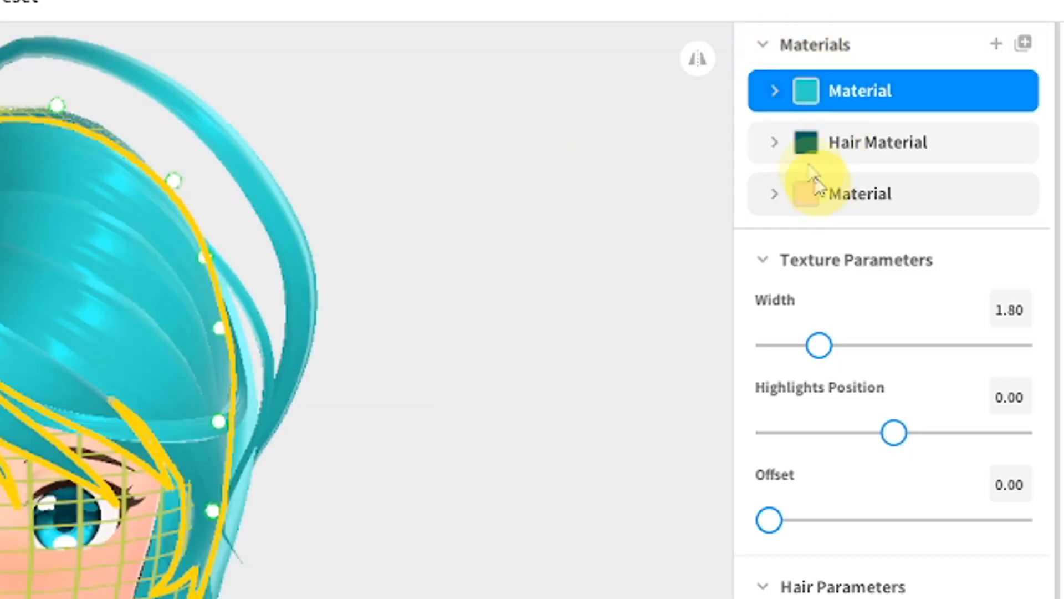
{"action": "left_click", "coordinate": [775, 90]}
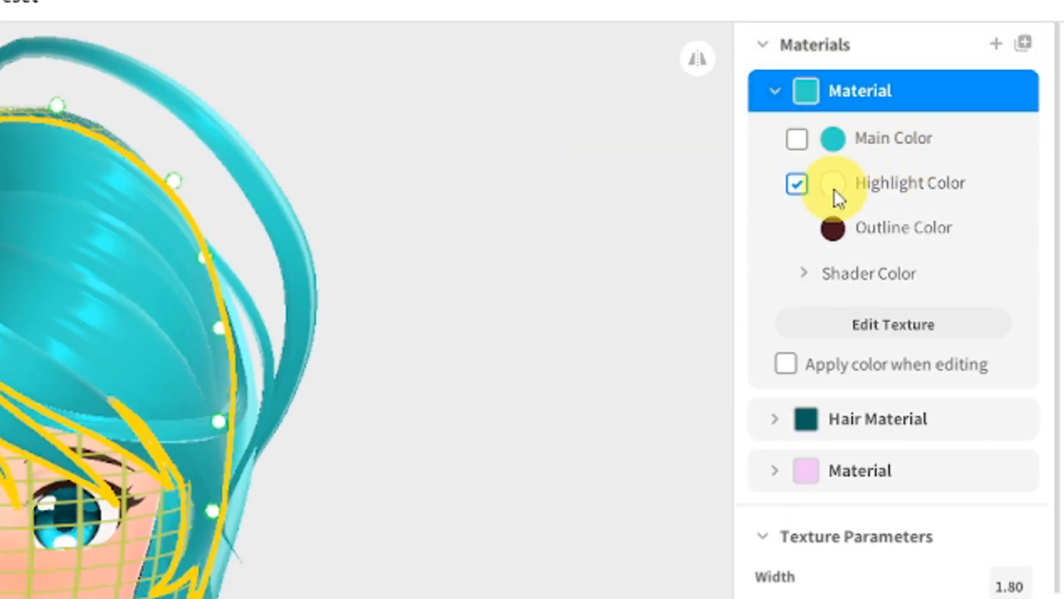
{"action": "left_click", "coordinate": [777, 92]}
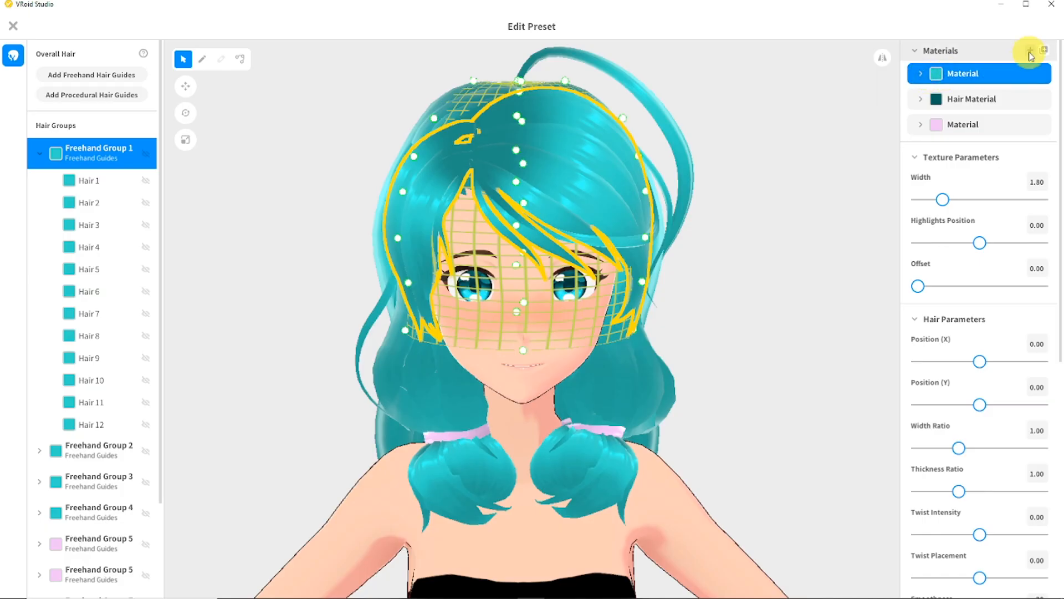
Step: Add a new hair material, apply it to all of Freehand Group 1, and change its main color to pink
{"action": "left_click", "coordinate": [996, 43]}
{"action": "left_click", "coordinate": [990, 150]}
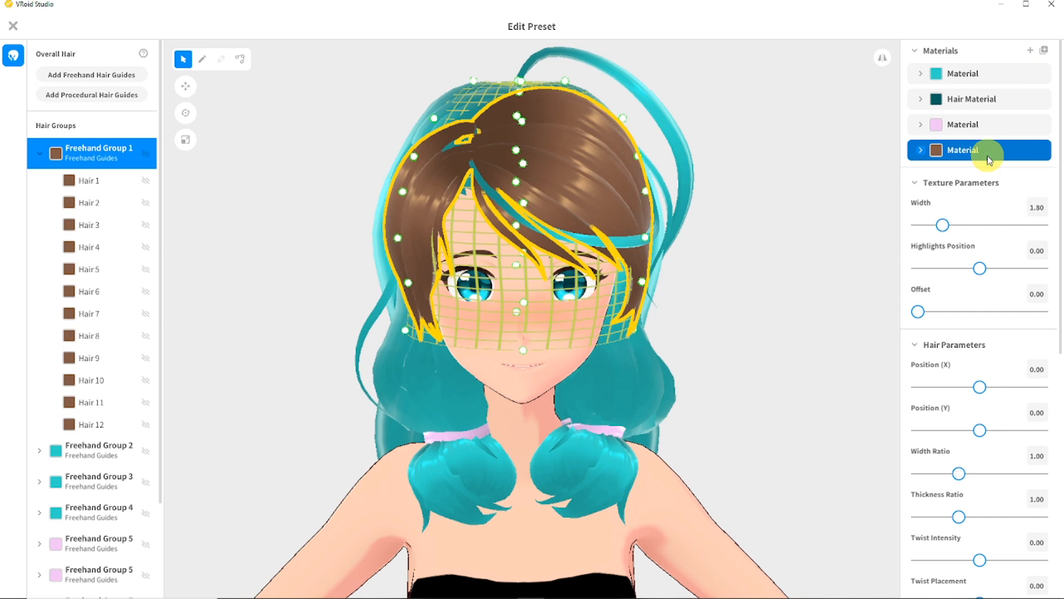
{"action": "left_click", "coordinate": [927, 153]}
{"action": "left_click", "coordinate": [949, 173]}
{"action": "left_click_drag", "start_coordinate": [894, 214], "coordinate": [821, 240]}
{"action": "left_click_drag", "start_coordinate": [820, 240], "coordinate": [909, 242]}
Step: Add another hair material with main color #F5FF00 and apply it to the Hair 10 strand
{"action": "left_click", "coordinate": [1029, 50]}
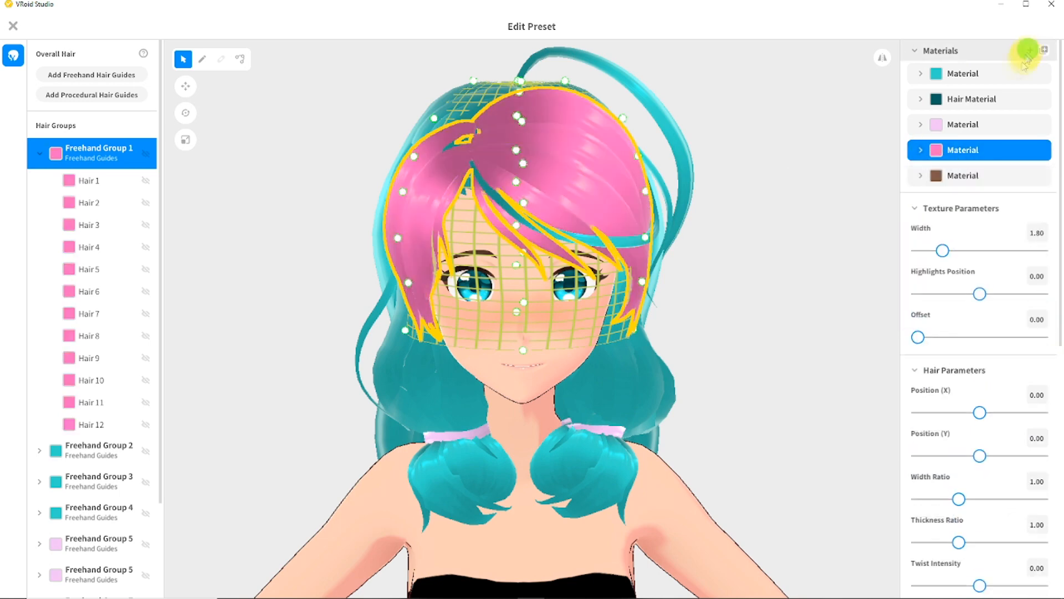
{"action": "left_click", "coordinate": [922, 178]}
{"action": "left_click", "coordinate": [601, 164]}
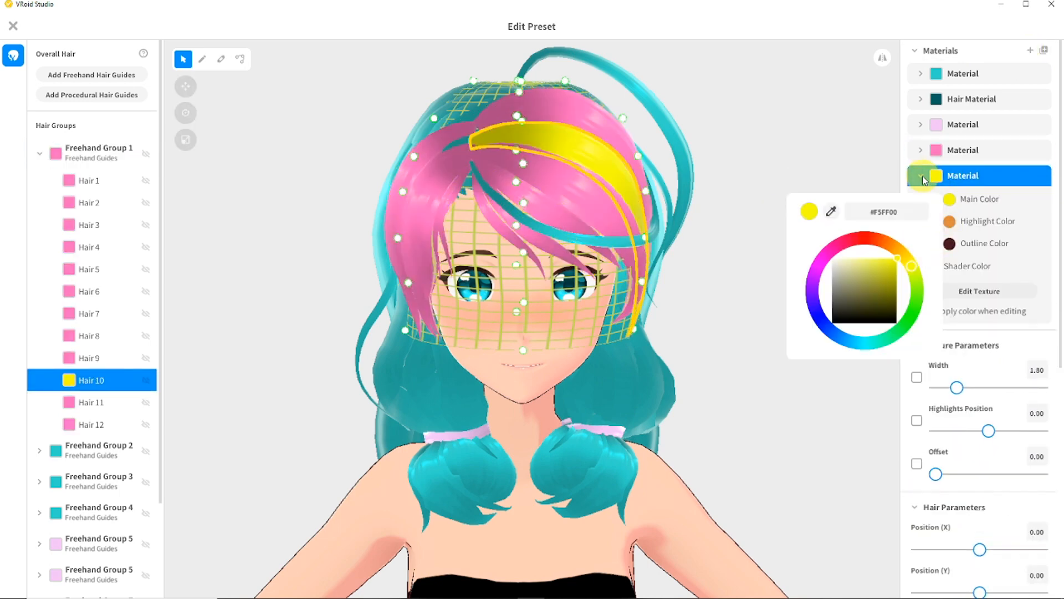
{"action": "left_click", "coordinate": [922, 177]}
Step: Add a further hair material, apply it to the Hair 11 strand, and color it green
{"action": "left_click", "coordinate": [1030, 50]}
{"action": "left_click", "coordinate": [598, 114]}
{"action": "left_click", "coordinate": [954, 202]}
{"action": "left_click", "coordinate": [922, 201]}
{"action": "left_click", "coordinate": [949, 225]}
{"action": "left_click", "coordinate": [916, 327]}
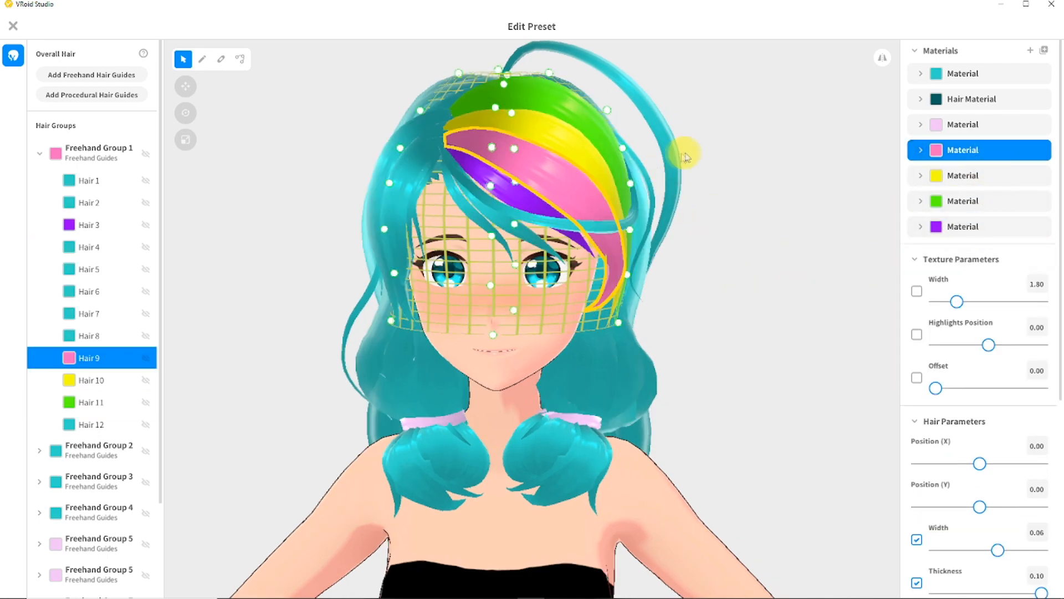
{"action": "left_click", "coordinate": [643, 183]}
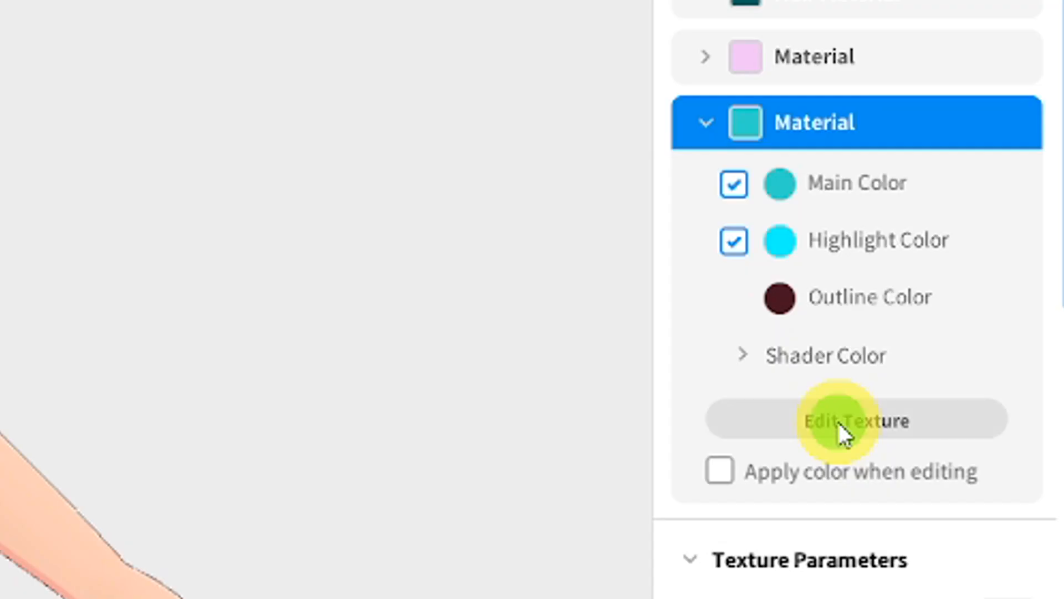
Step: Open the turquoise hair material's texture for editing and toggle the visibility of the Highlights layer
{"action": "left_click", "coordinate": [974, 388]}
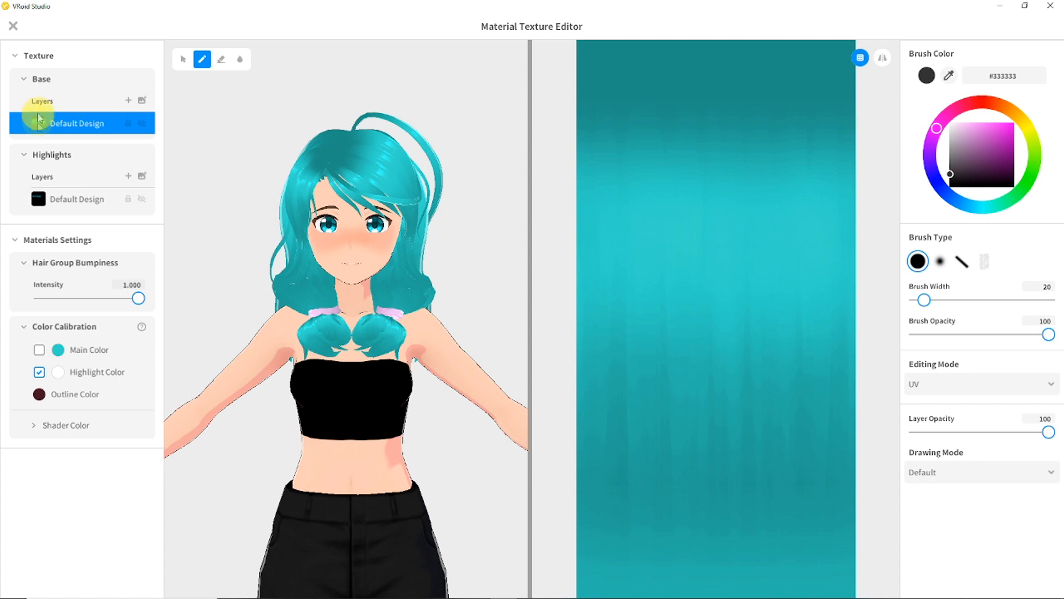
{"action": "left_click", "coordinate": [41, 200]}
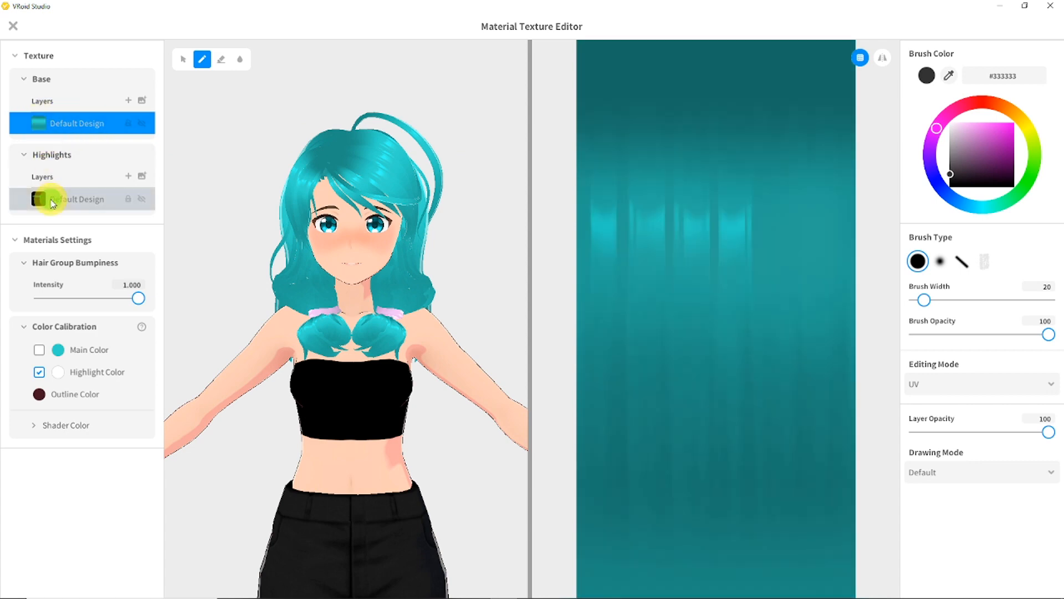
{"action": "left_click", "coordinate": [141, 199]}
{"action": "left_click", "coordinate": [142, 199]}
{"action": "left_click", "coordinate": [141, 200]}
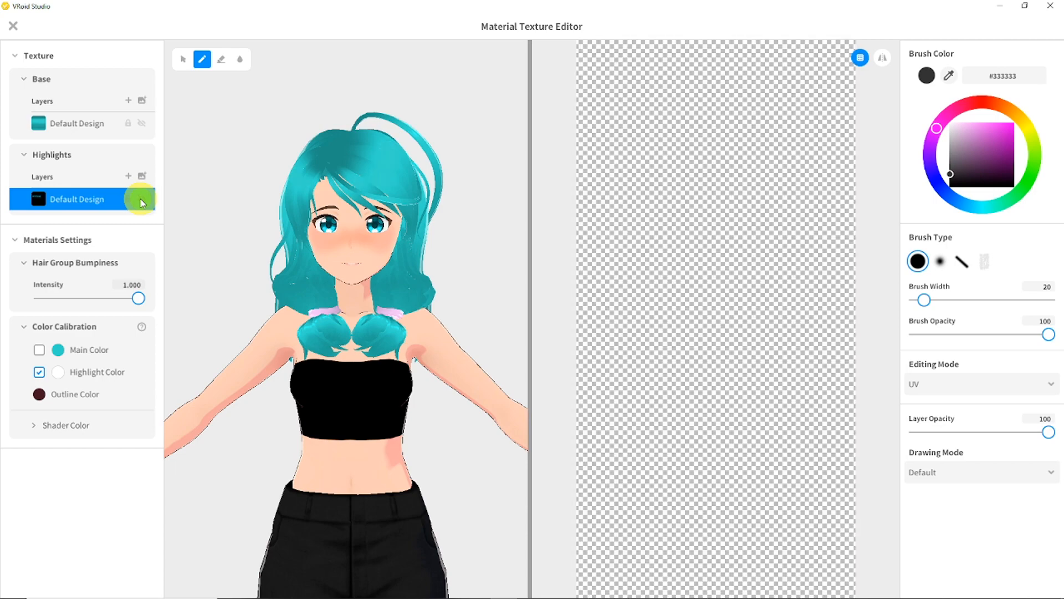
{"action": "left_click", "coordinate": [141, 200]}
Step: Import a replacement image into the Base layer of the hair texture
{"action": "right_click", "coordinate": [80, 124]}
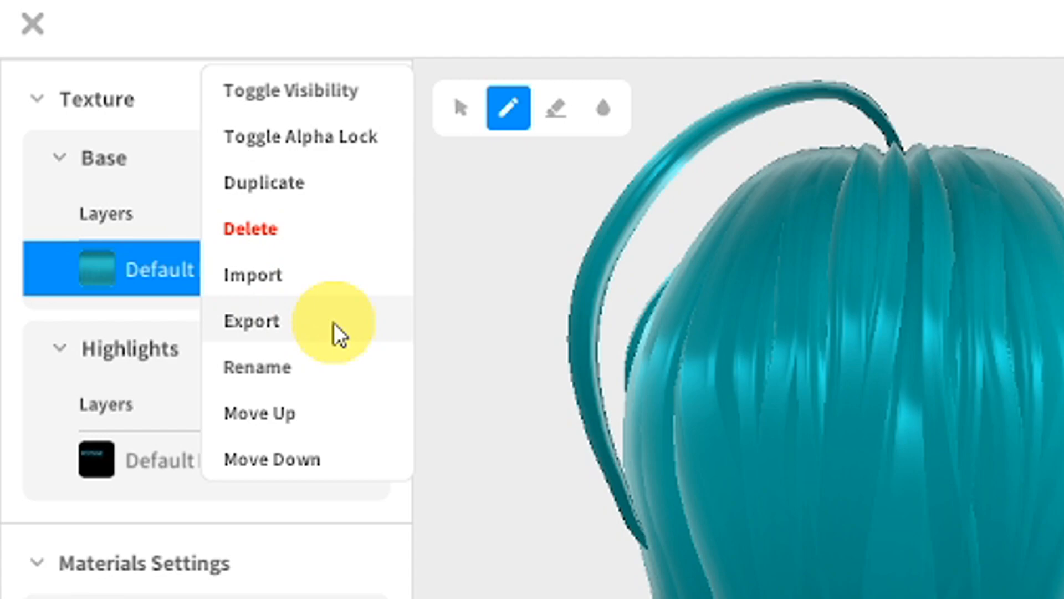
{"action": "left_click", "coordinate": [323, 275]}
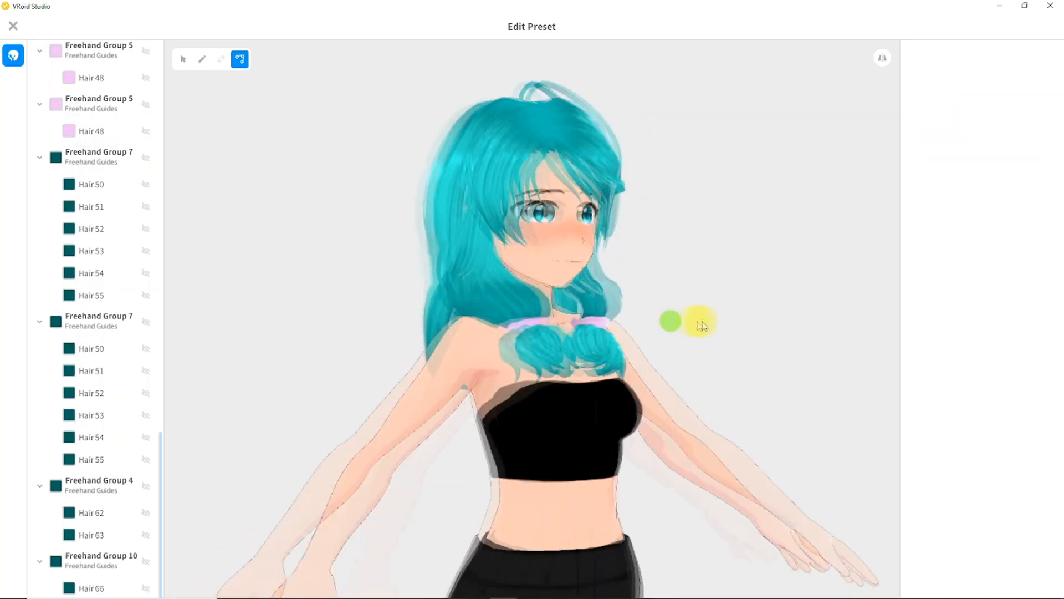
Step: Open the hair bounce editor for the finished overall hairstyle
{"action": "left_click_drag", "start_coordinate": [702, 325], "coordinate": [872, 321]}
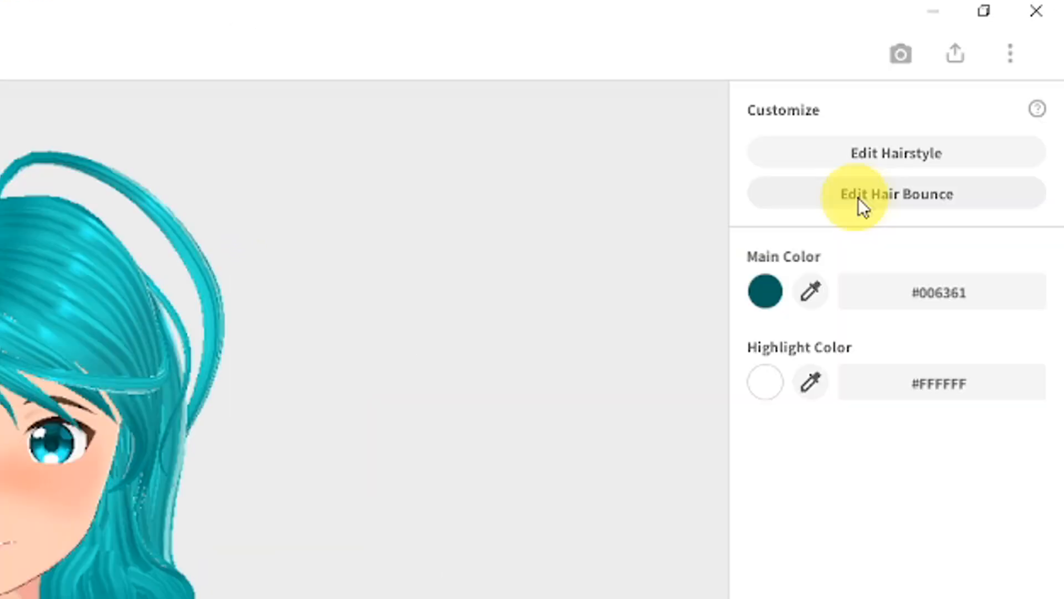
{"action": "left_click", "coordinate": [968, 95]}
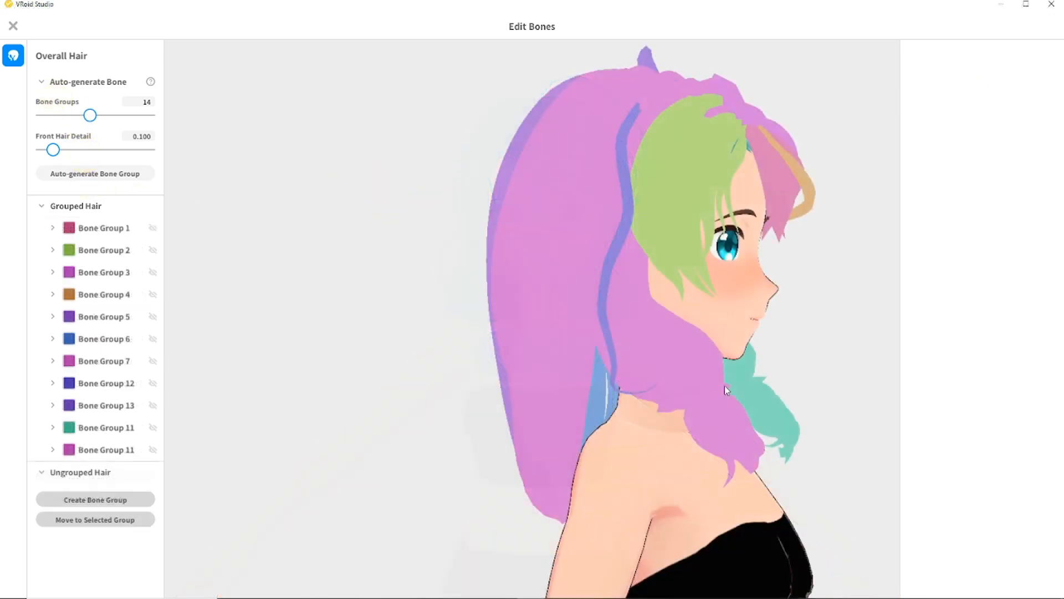
{"action": "right_click_drag", "start_coordinate": [724, 384], "coordinate": [695, 389]}
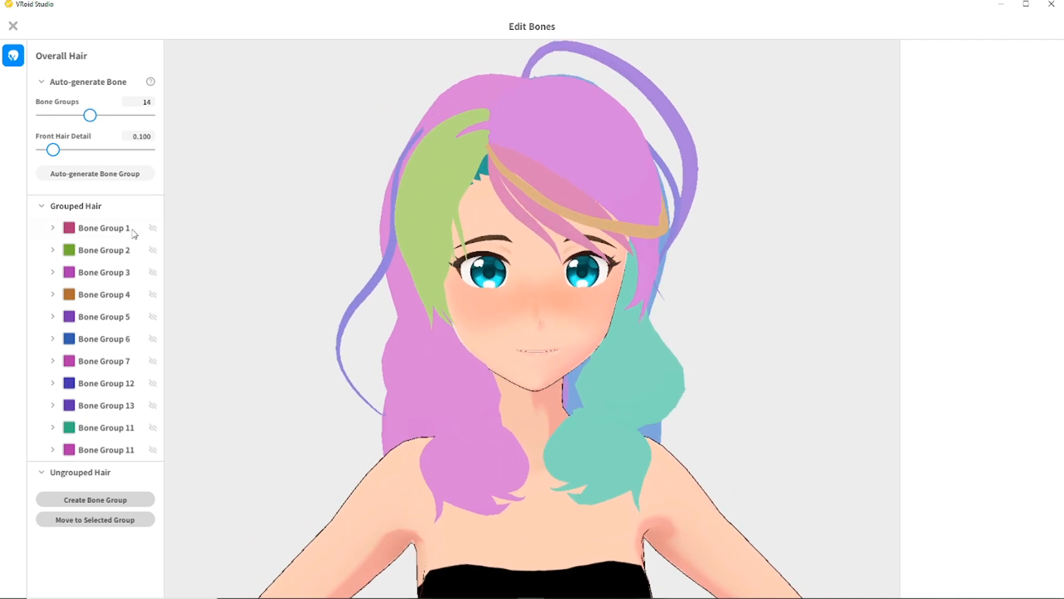
Step: Examine the bone chains and bounce settings of Bone Groups 1 to 4 and Bone Group 13
{"action": "left_click", "coordinate": [133, 232]}
{"action": "left_click", "coordinate": [103, 273]}
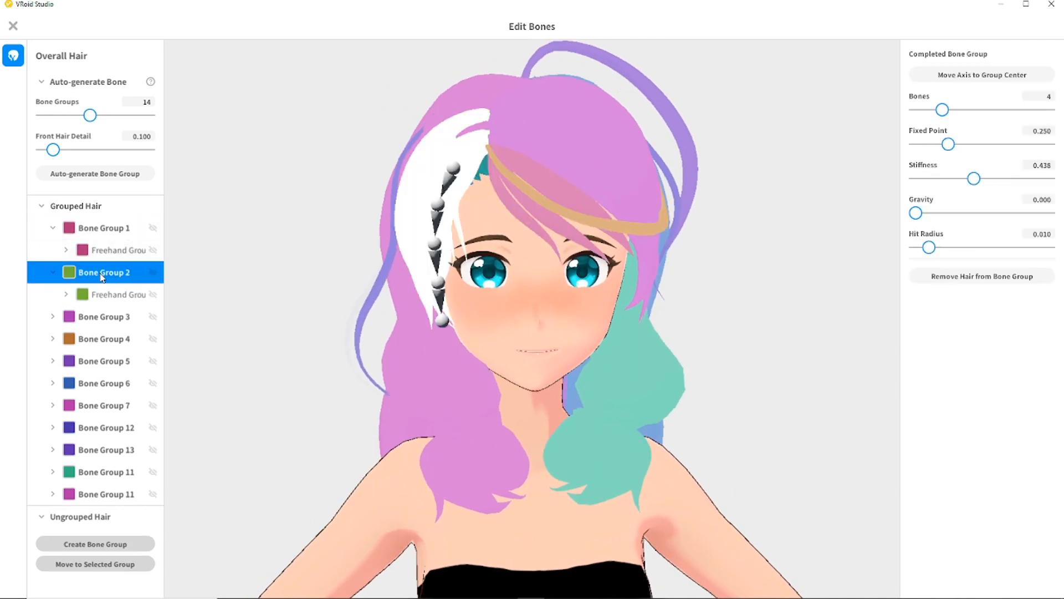
{"action": "left_click", "coordinate": [99, 317]}
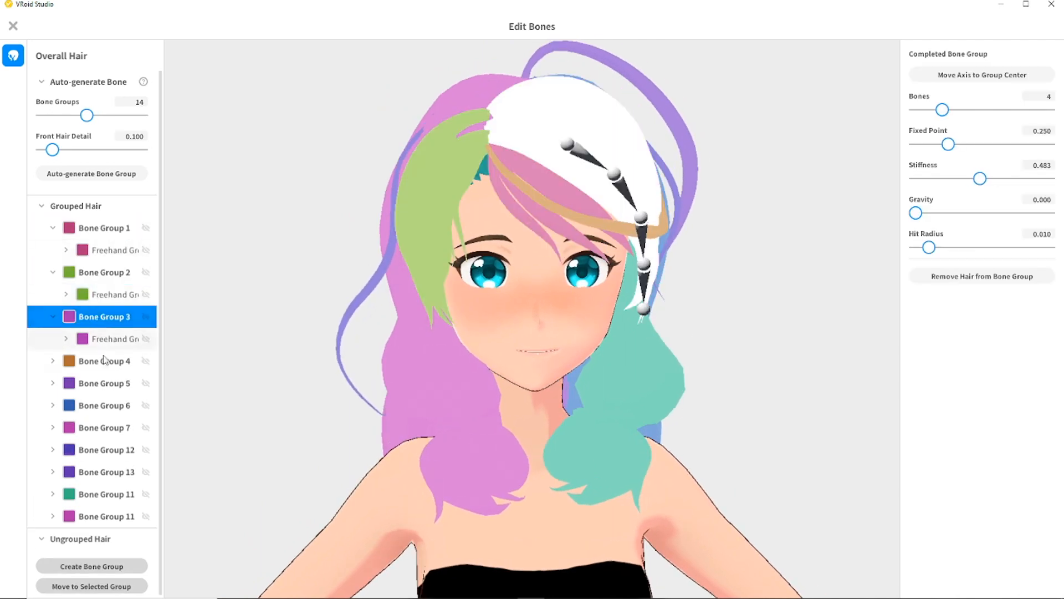
{"action": "left_click", "coordinate": [105, 363]}
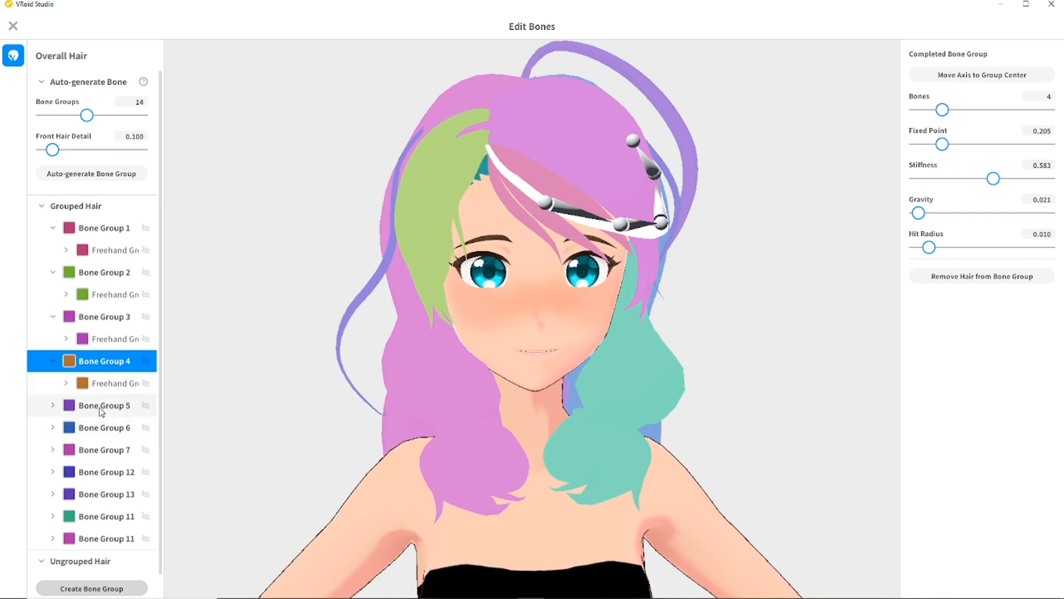
{"action": "left_click", "coordinate": [101, 496]}
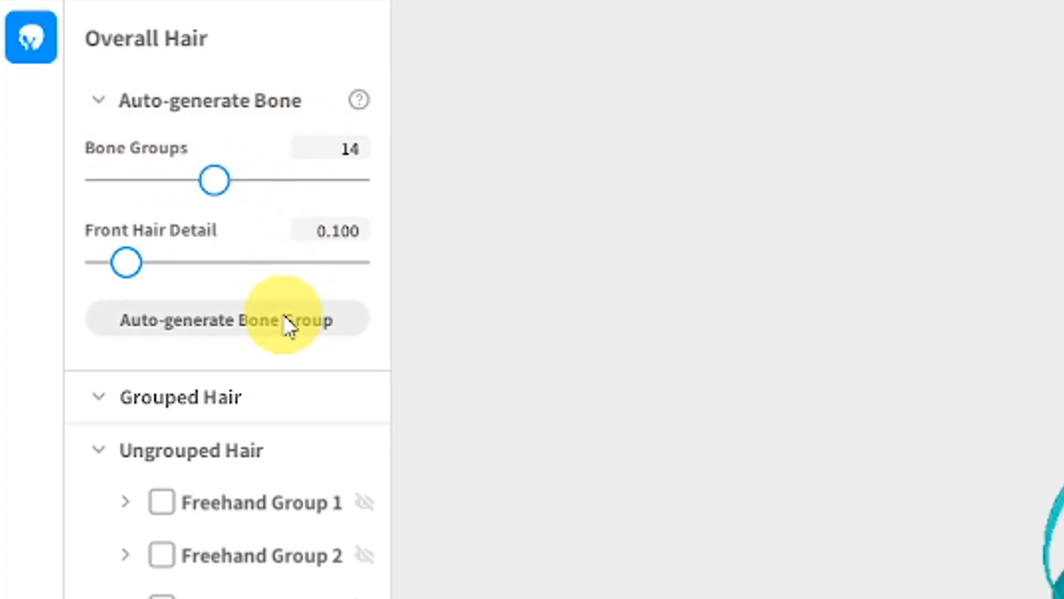
Step: Create a bone group from the ungrouped strands Hair 4 through Hair 9 of the first freehand group
{"action": "scroll", "coordinate": [281, 305], "scroll_direction": "down", "scroll_amount": 3}
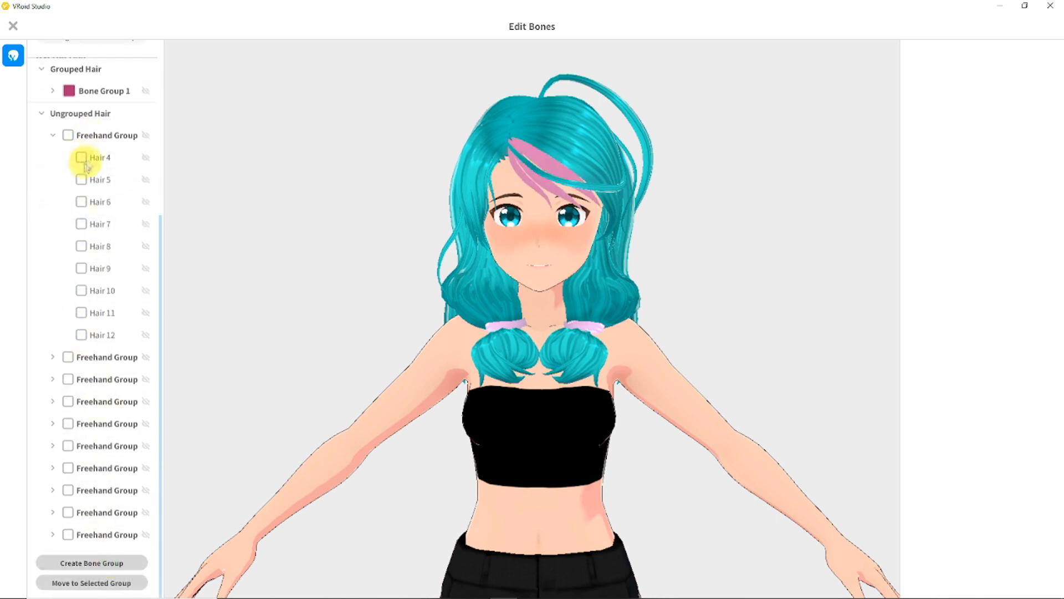
{"action": "left_click", "coordinate": [83, 159]}
{"action": "left_click", "coordinate": [82, 180]}
{"action": "left_click", "coordinate": [84, 202]}
{"action": "left_click", "coordinate": [83, 224]}
{"action": "left_click", "coordinate": [83, 246]}
{"action": "left_click", "coordinate": [83, 269]}
{"action": "left_click", "coordinate": [106, 563]}
Step: Create another bone group from the back strands Hair 19, 21, 23, 26, 32 and 64
{"action": "left_click", "coordinate": [81, 291]}
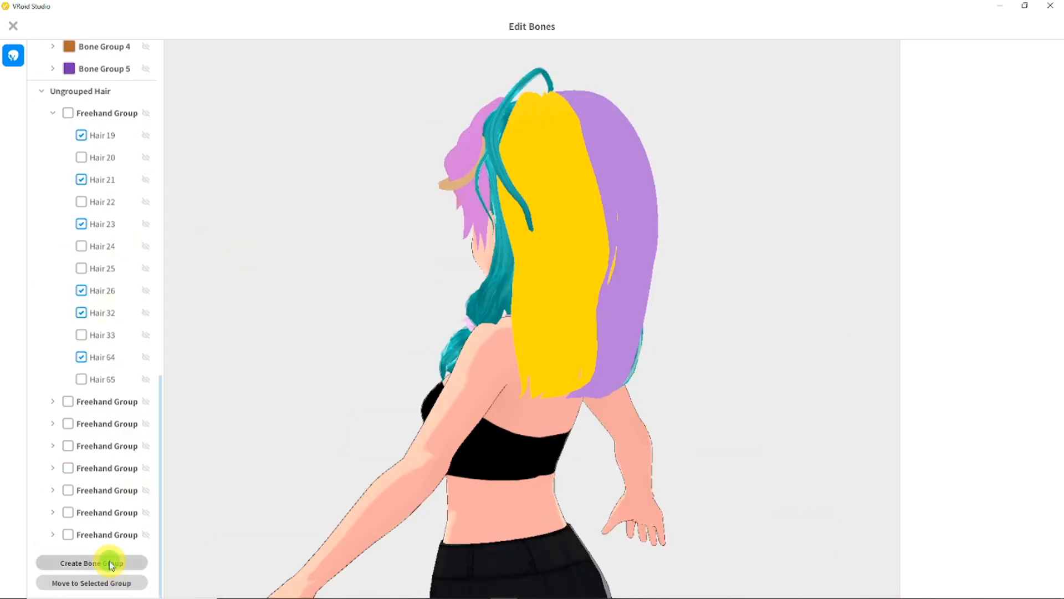
{"action": "left_click", "coordinate": [109, 563]}
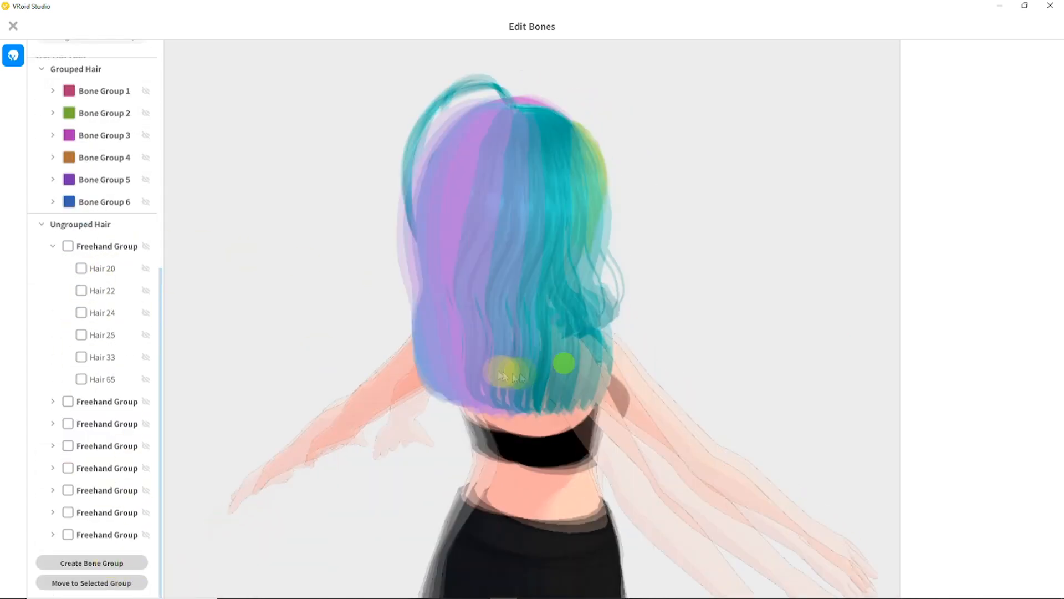
Step: Create a bone group from the back strands Hair 20, 22, 24, 25, 33 and 65
{"action": "left_click", "coordinate": [81, 268]}
{"action": "left_click", "coordinate": [81, 290]}
{"action": "left_click", "coordinate": [81, 313]}
{"action": "left_click", "coordinate": [81, 335]}
{"action": "left_click", "coordinate": [81, 357]}
{"action": "left_click", "coordinate": [81, 379]}
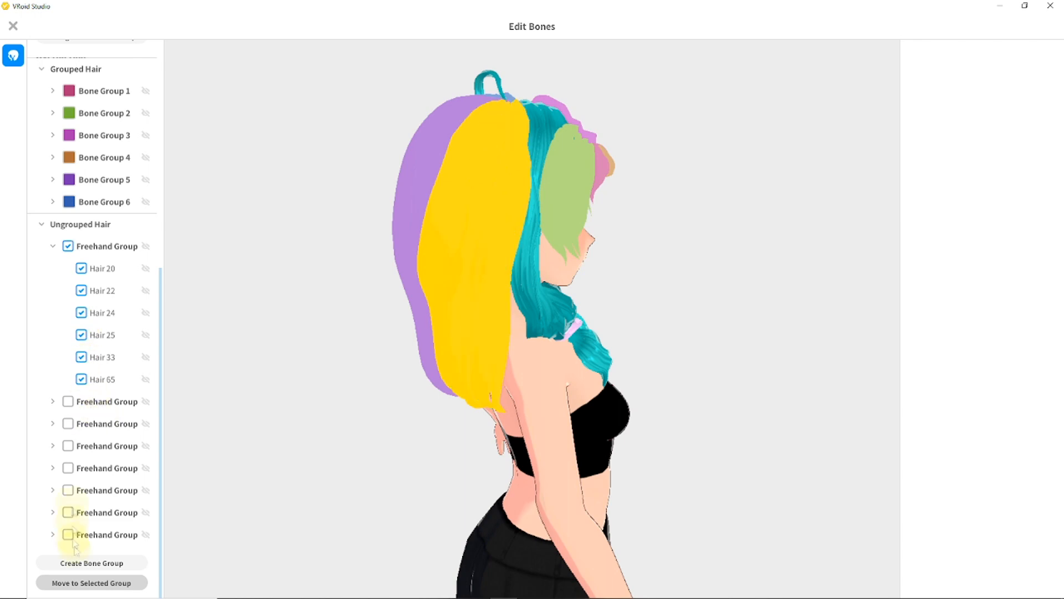
{"action": "left_click", "coordinate": [92, 562]}
Step: Group the three remaining ungrouped freehand groups, the loose side hair and its tied tail, into one bone group
{"action": "left_click", "coordinate": [68, 401]}
{"action": "right_click_drag", "start_coordinate": [333, 405], "coordinate": [392, 404]}
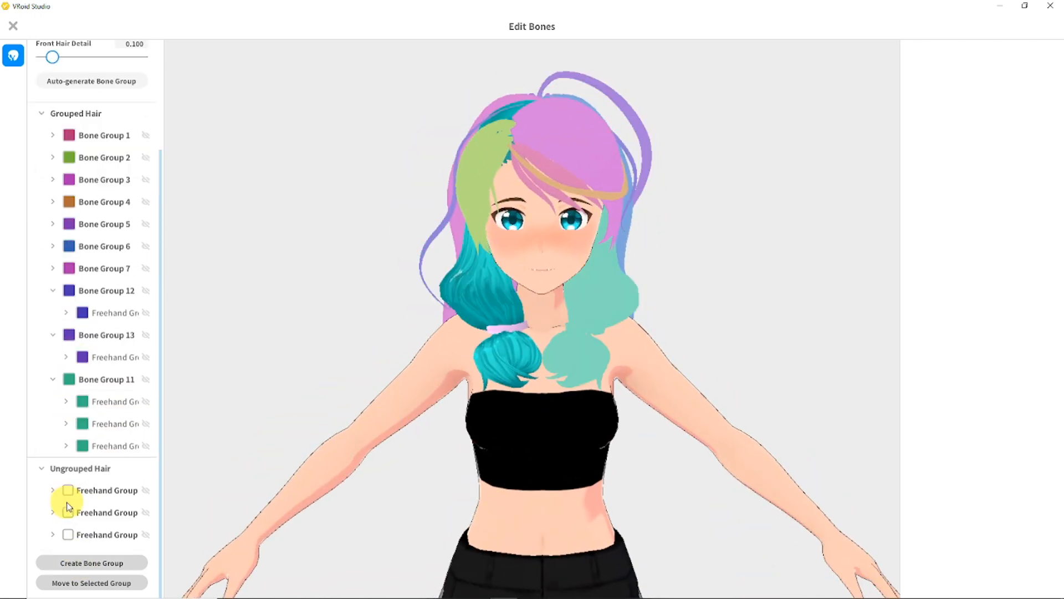
{"action": "left_click", "coordinate": [68, 490]}
{"action": "left_click", "coordinate": [67, 513]}
{"action": "left_click", "coordinate": [68, 534]}
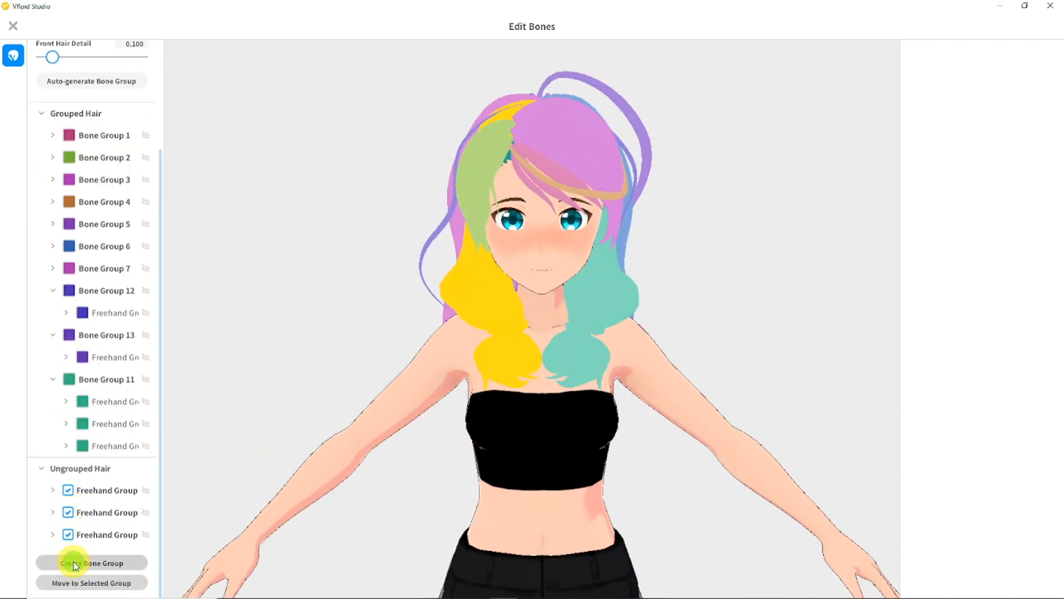
{"action": "left_click", "coordinate": [74, 563]}
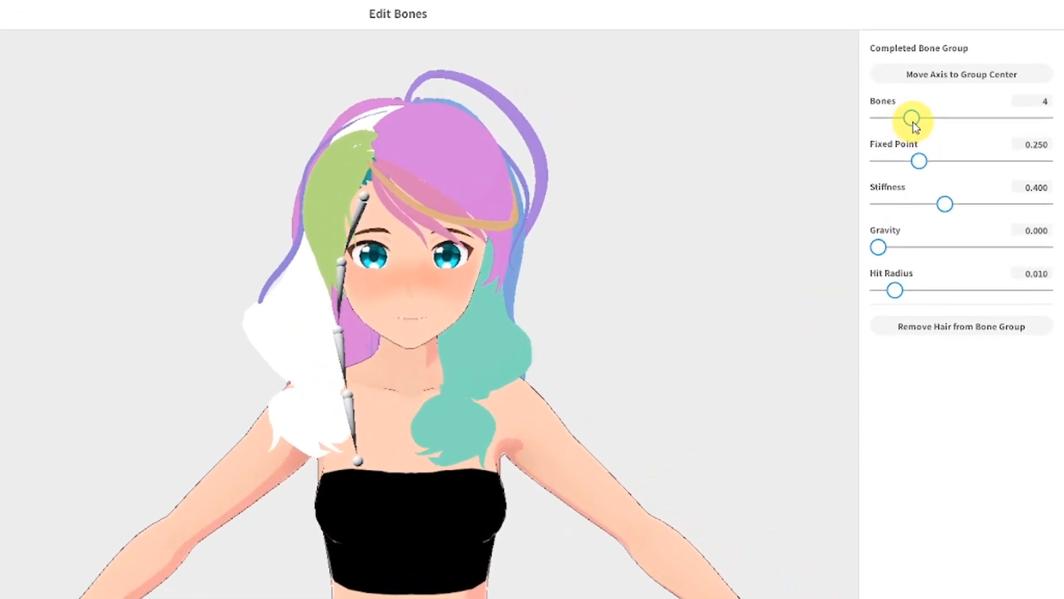
Step: Set the new bone group's Fixed Point to 0.552, adjust its Stiffness and Gravity, and save the Overall Hair item while closing the bounce editor
{"action": "left_click_drag", "start_coordinate": [894, 179], "coordinate": [953, 204]}
{"action": "left_click_drag", "start_coordinate": [952, 204], "coordinate": [962, 205]}
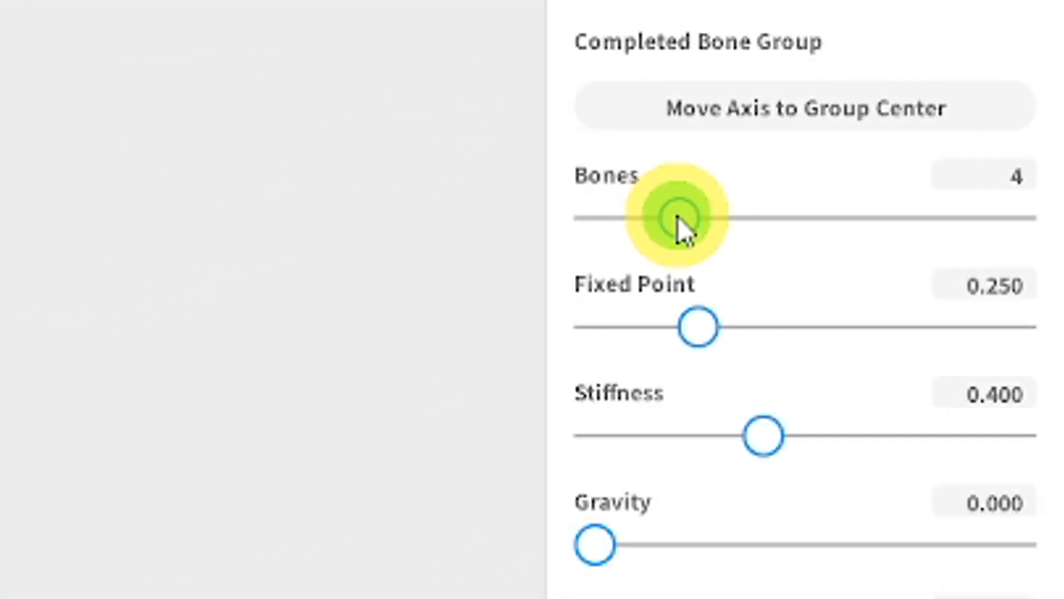
{"action": "mouse_move", "coordinate": [679, 221]}
{"action": "left_mouse_down"}
{"action": "mouse_move", "coordinate": [637, 232]}
{"action": "mouse_move", "coordinate": [627, 221]}
{"action": "mouse_move", "coordinate": [661, 227]}
{"action": "left_mouse_up"}
{"action": "left_click_drag", "start_coordinate": [764, 436], "coordinate": [838, 438]}
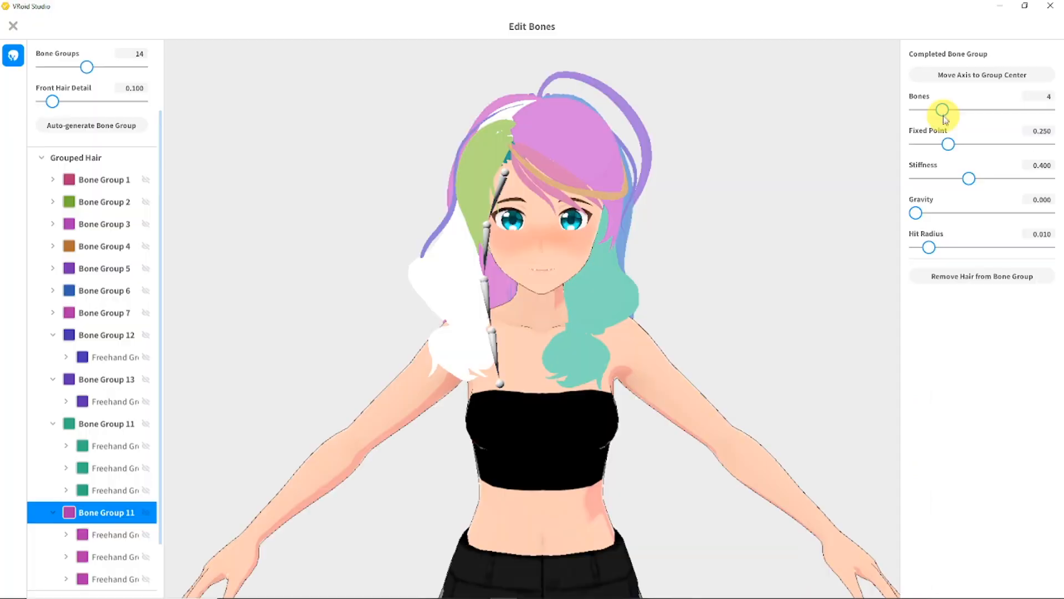
{"action": "left_click_drag", "start_coordinate": [949, 146], "coordinate": [972, 177]}
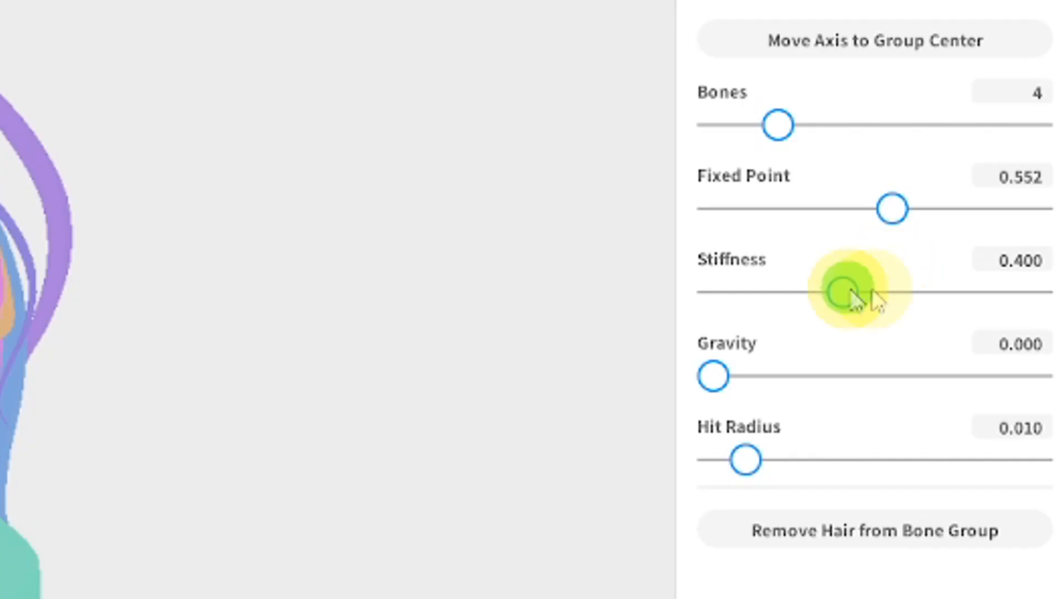
{"action": "left_click_drag", "start_coordinate": [873, 291], "coordinate": [896, 292]}
{"action": "left_click", "coordinate": [721, 380]}
{"action": "left_click_drag", "start_coordinate": [722, 382], "coordinate": [727, 381]}
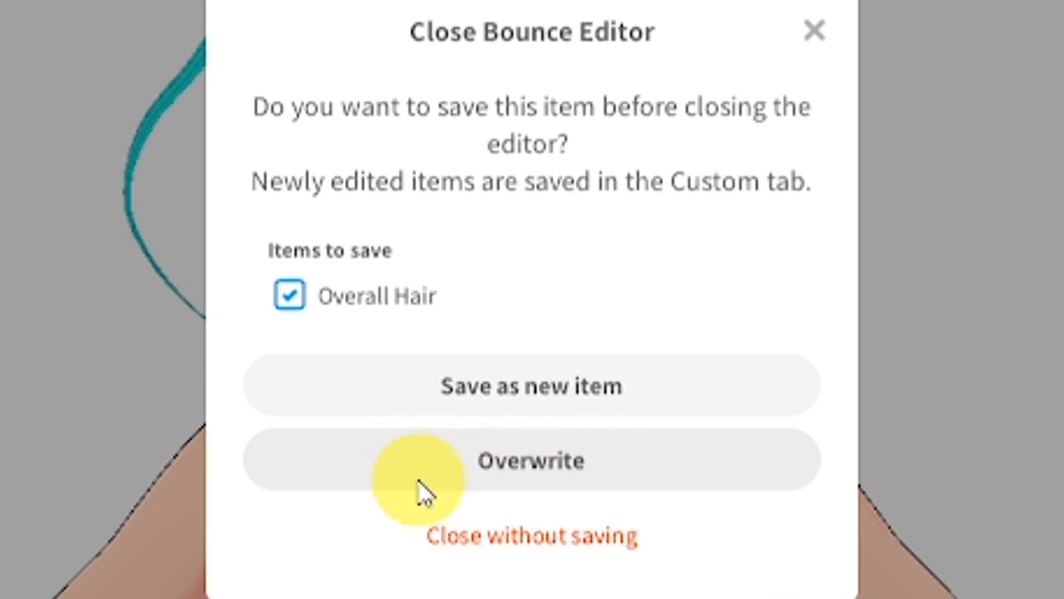
{"action": "left_click", "coordinate": [385, 398]}
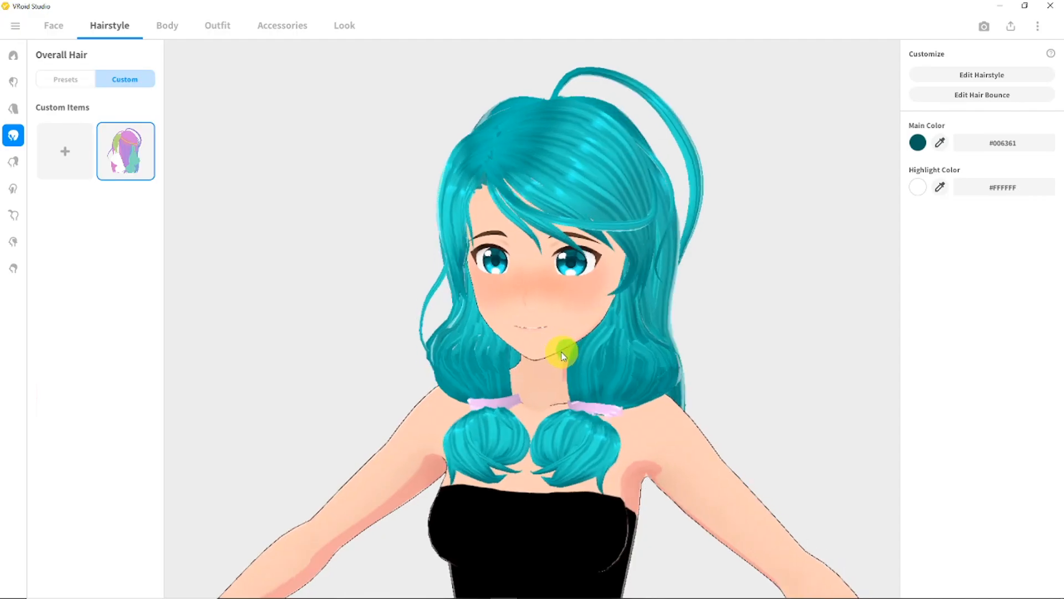
Step: Preview the hair bounce in the Photo Booth using the Walking and Running animations
{"action": "left_click_drag", "start_coordinate": [554, 351], "coordinate": [600, 349]}
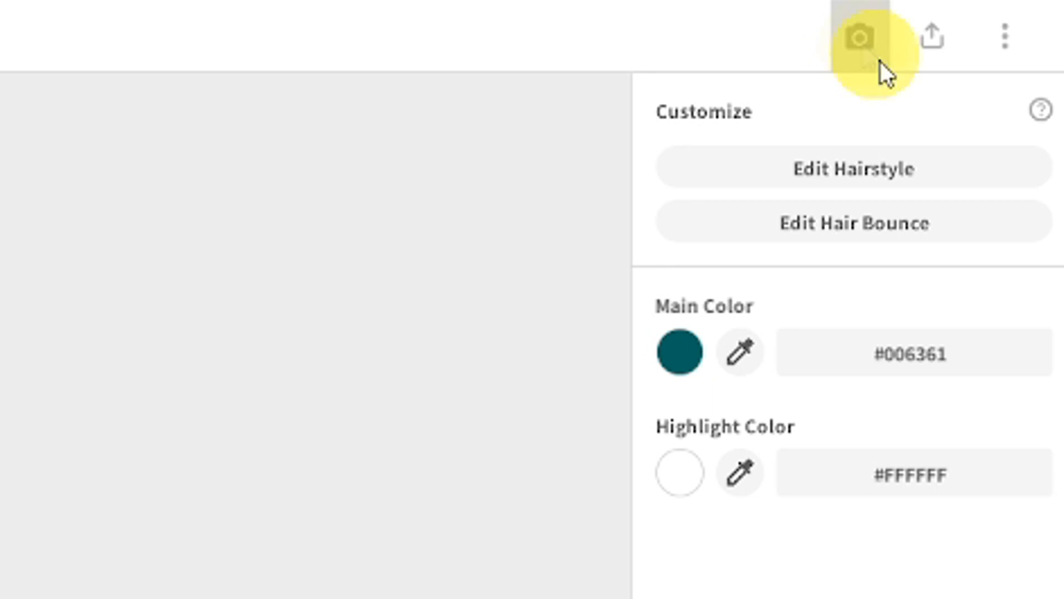
{"action": "left_click", "coordinate": [863, 42]}
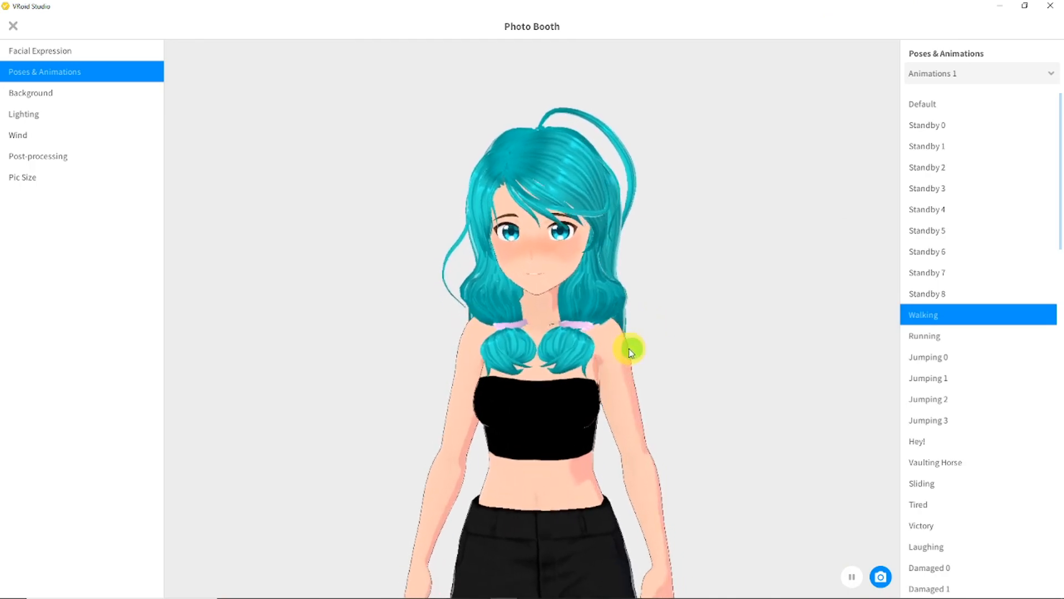
{"action": "left_click_drag", "start_coordinate": [637, 349], "coordinate": [466, 358]}
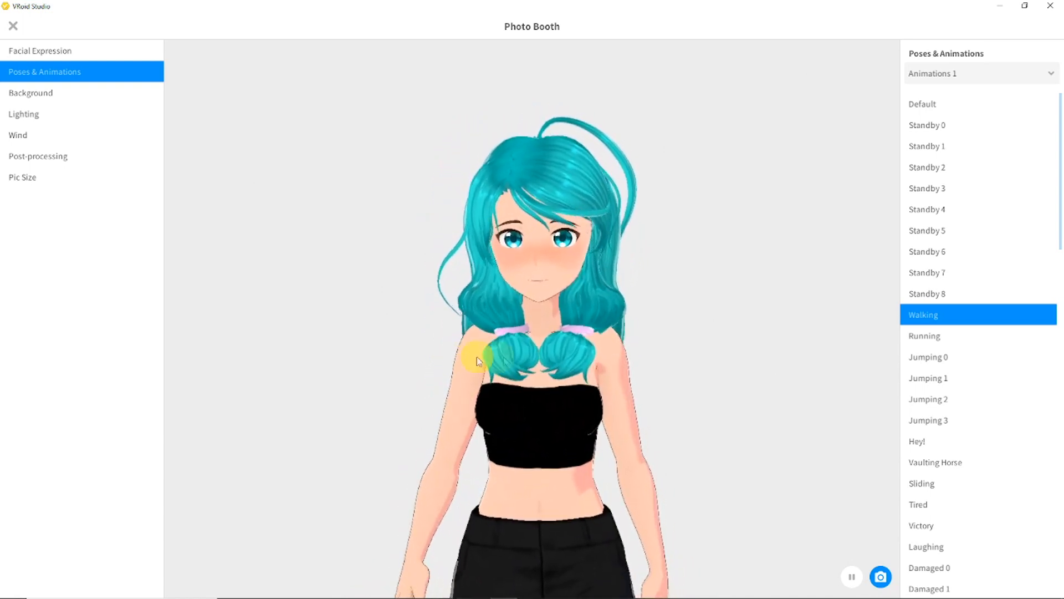
{"action": "left_click", "coordinate": [930, 340]}
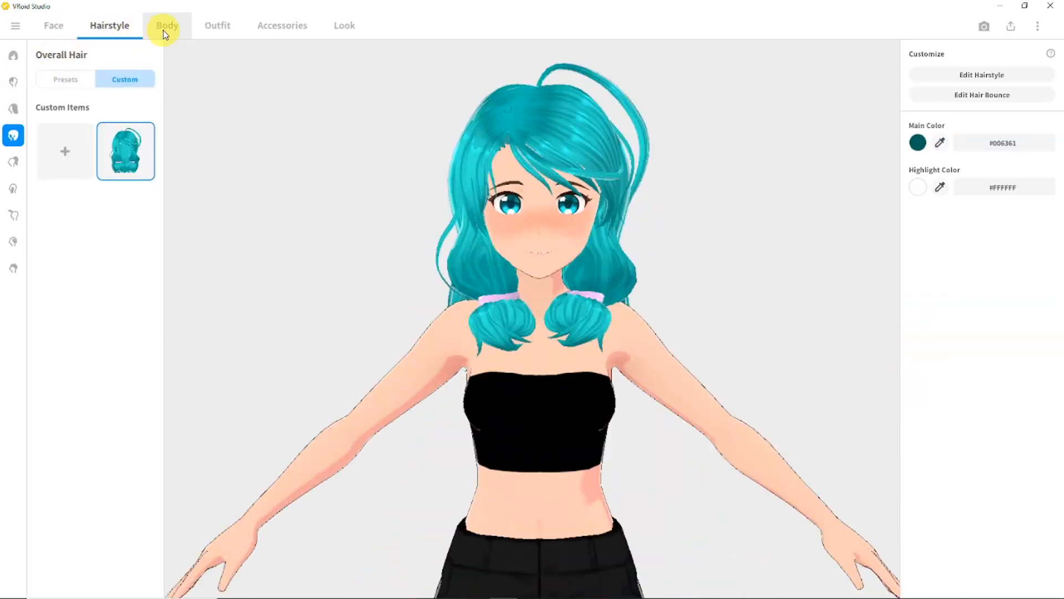
Step: Shape the body with Fem Height 0.608, Shoulder Width 0.326 and Chest Size 0.731, and increase the waist width and leg length
{"action": "left_click", "coordinate": [163, 31]}
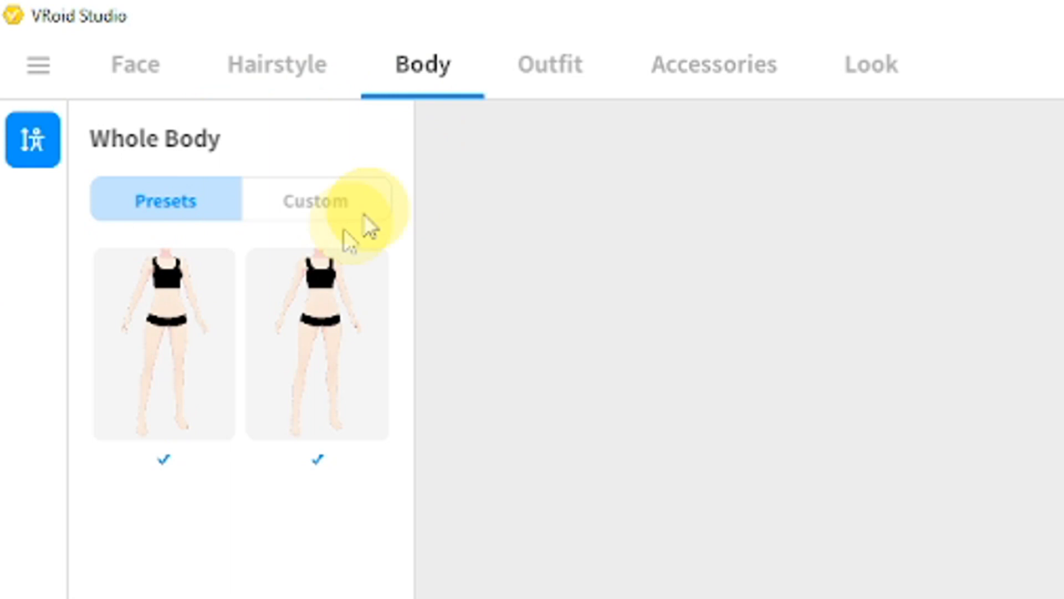
{"action": "left_click_drag", "start_coordinate": [978, 156], "coordinate": [975, 156]}
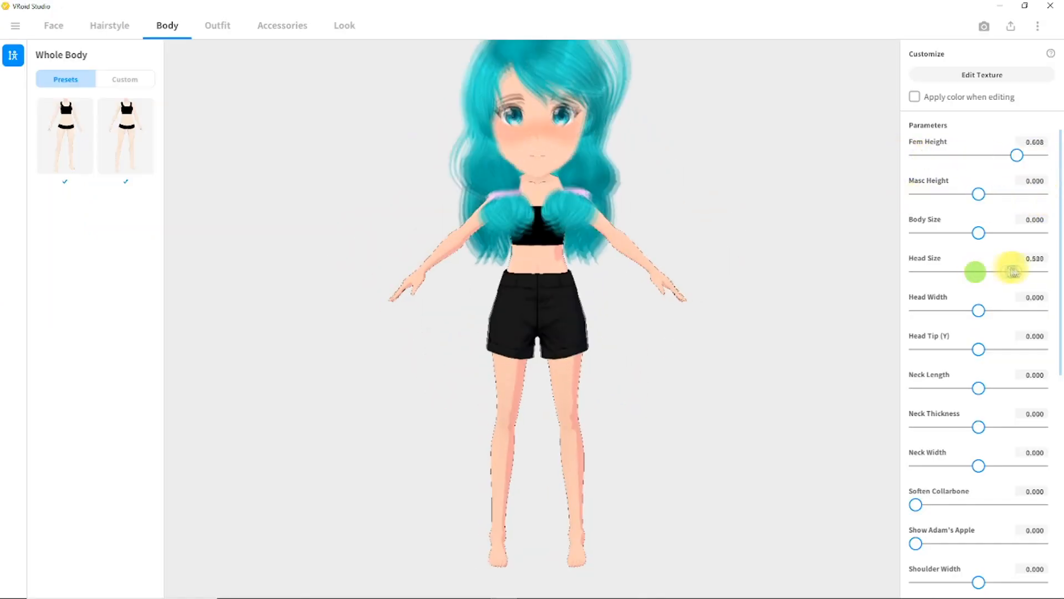
{"action": "scroll", "coordinate": [983, 268], "scroll_direction": "down", "scroll_amount": 2}
{"action": "left_click_drag", "start_coordinate": [979, 277], "coordinate": [1037, 277]}
{"action": "left_click_drag", "start_coordinate": [979, 314], "coordinate": [1026, 314]}
{"action": "left_click_drag", "start_coordinate": [979, 505], "coordinate": [1027, 505]}
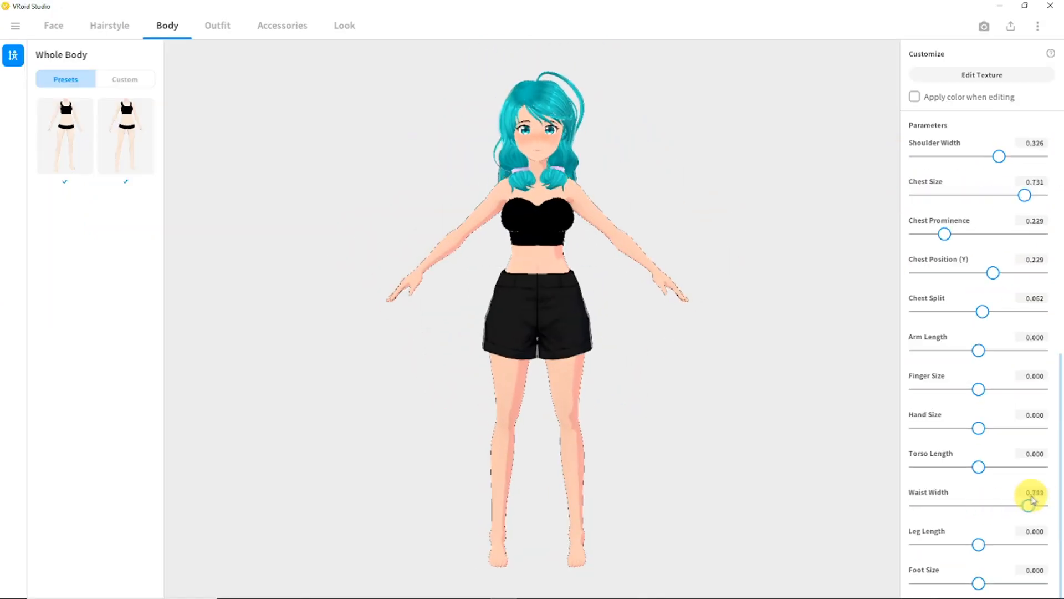
{"action": "left_click_drag", "start_coordinate": [980, 468], "coordinate": [1032, 468]}
{"action": "left_click_drag", "start_coordinate": [979, 544], "coordinate": [1007, 544]}
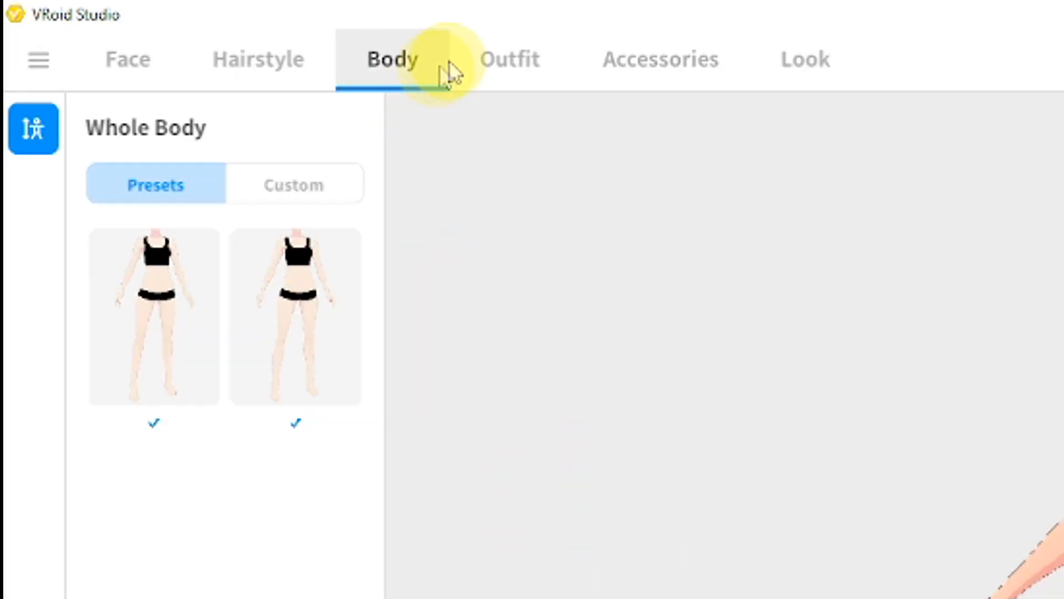
Step: Dress the character in the whole outfit set with the tied light-blue shirt and long cream skirt
{"action": "left_click", "coordinate": [497, 76]}
{"action": "left_click", "coordinate": [34, 128]}
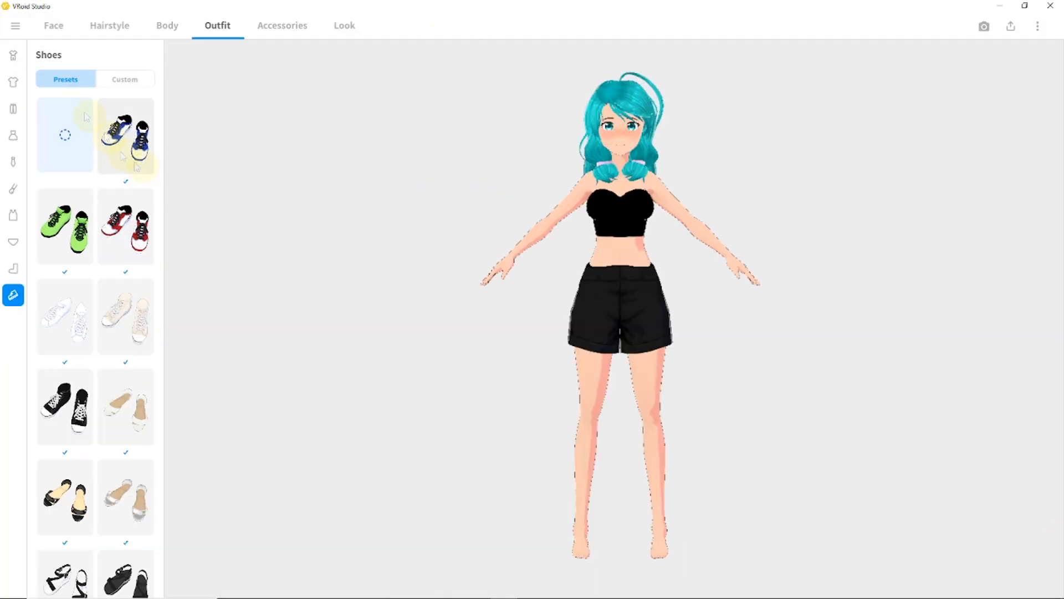
{"action": "scroll", "coordinate": [86, 152], "scroll_direction": "down", "scroll_amount": 8}
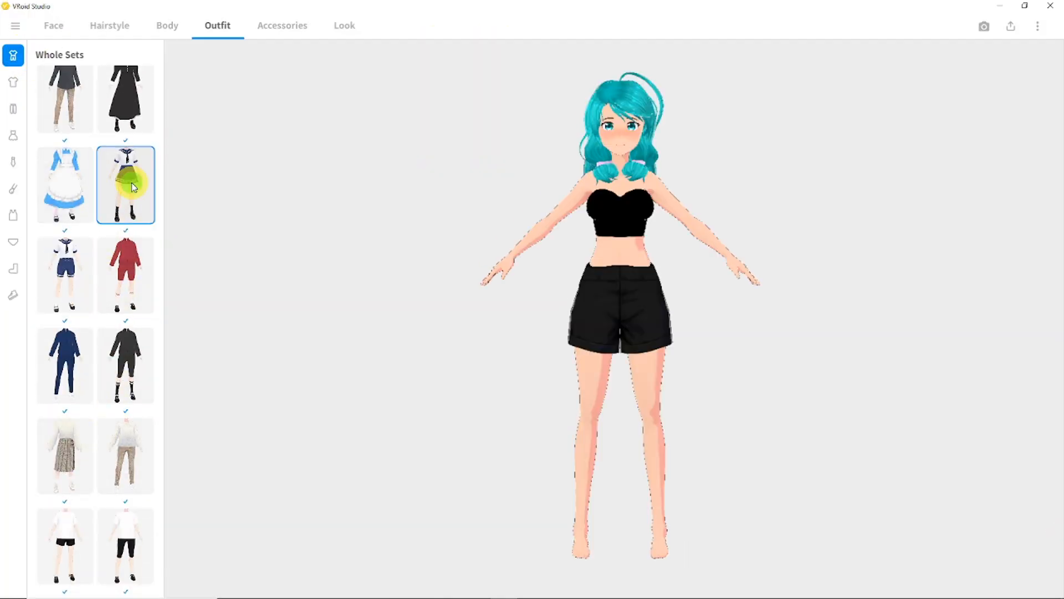
{"action": "right_click_drag", "start_coordinate": [491, 283], "coordinate": [690, 291]}
{"action": "scroll", "coordinate": [111, 161], "scroll_direction": "up", "scroll_amount": 7}
{"action": "left_click", "coordinate": [126, 290]}
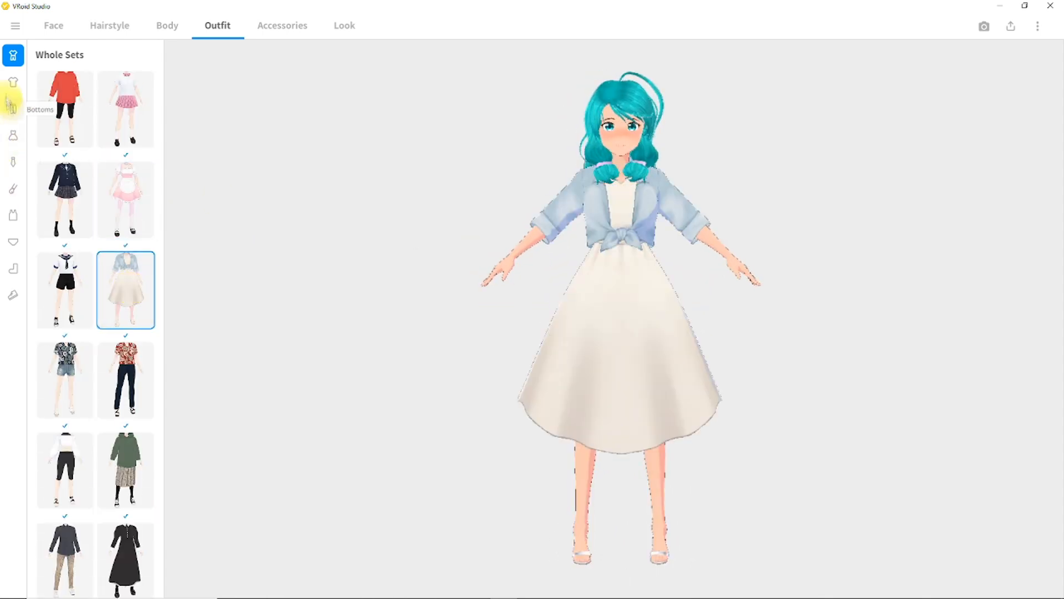
Step: Try two preset tops on the character
{"action": "left_click", "coordinate": [13, 82]}
{"action": "scroll", "coordinate": [122, 269], "scroll_direction": "down", "scroll_amount": 8}
{"action": "left_click", "coordinate": [122, 270]}
{"action": "scroll", "coordinate": [100, 294], "scroll_direction": "down", "scroll_amount": 6}
{"action": "left_click", "coordinate": [73, 325]}
Step: Try several preset bottoms on the character
{"action": "left_click", "coordinate": [13, 109]}
{"action": "scroll", "coordinate": [80, 218], "scroll_direction": "down", "scroll_amount": 10}
{"action": "left_click", "coordinate": [114, 441]}
{"action": "left_click", "coordinate": [62, 319]}
{"action": "scroll", "coordinate": [111, 277], "scroll_direction": "up", "scroll_amount": 8}
{"action": "left_click", "coordinate": [129, 241]}
{"action": "scroll", "coordinate": [125, 238], "scroll_direction": "up", "scroll_amount": 2}
{"action": "left_click", "coordinate": [123, 233]}
Step: Try two preset one-piece dresses on the character
{"action": "left_click", "coordinate": [14, 135]}
{"action": "scroll", "coordinate": [83, 332], "scroll_direction": "down", "scroll_amount": 4}
{"action": "left_click", "coordinate": [89, 430]}
{"action": "left_click", "coordinate": [111, 558]}
Step: Create a new custom top from the long-sleeved Uniform Vest template
{"action": "left_click", "coordinate": [13, 82]}
{"action": "left_click", "coordinate": [88, 332]}
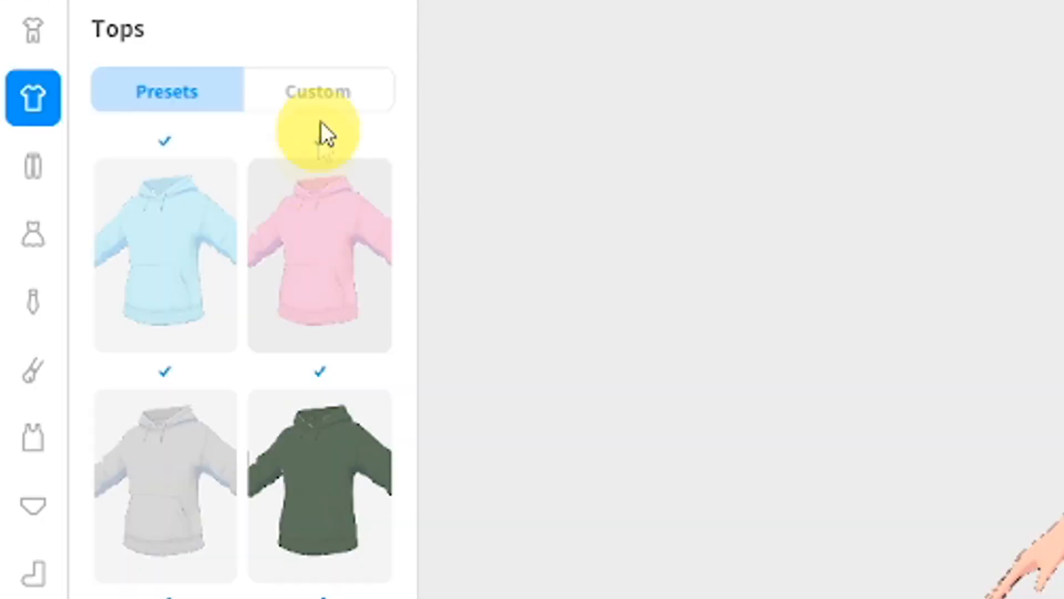
{"action": "left_click", "coordinate": [131, 82]}
{"action": "left_click", "coordinate": [69, 233]}
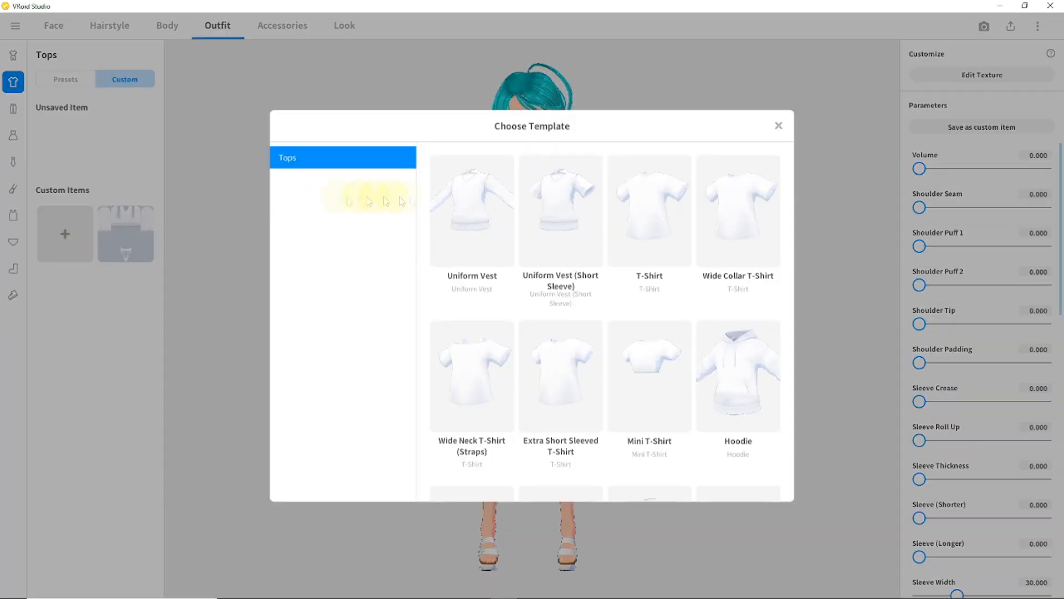
{"action": "scroll", "coordinate": [528, 227], "scroll_direction": "down", "scroll_amount": 7}
{"action": "scroll", "coordinate": [528, 227], "scroll_direction": "up", "scroll_amount": 6}
{"action": "left_click", "coordinate": [527, 230]}
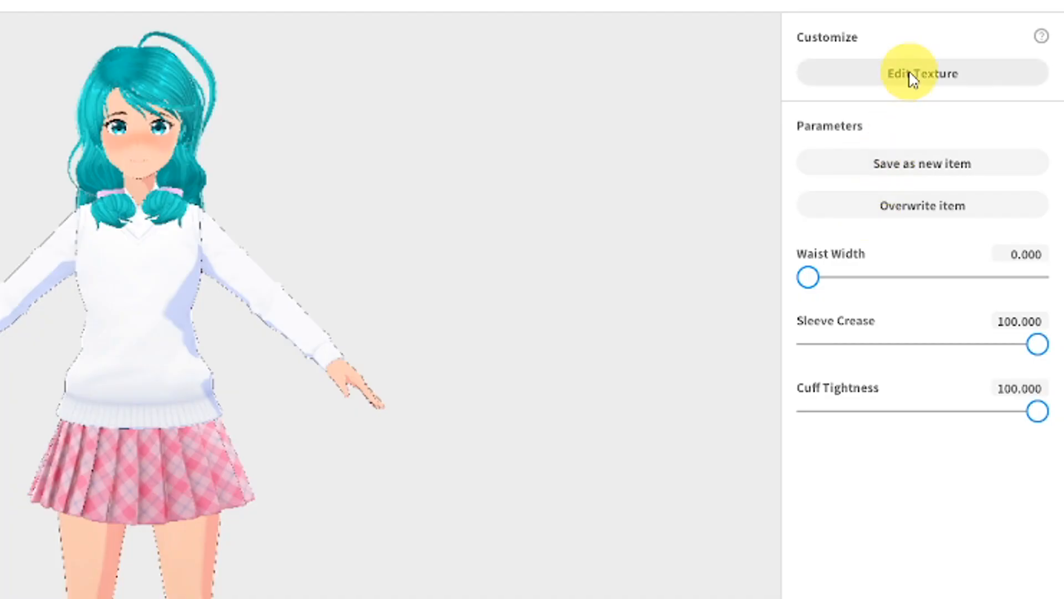
Step: Import the red sweater texture image into the Default Design layer of the uniform vest
{"action": "left_click", "coordinate": [912, 78]}
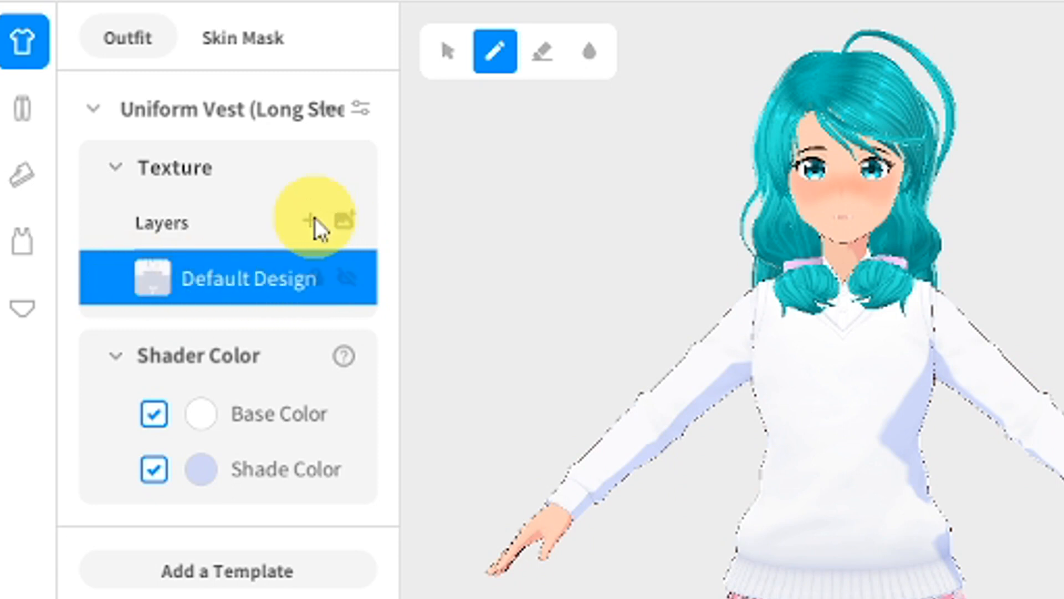
{"action": "right_click", "coordinate": [323, 260]}
{"action": "left_click", "coordinate": [325, 254]}
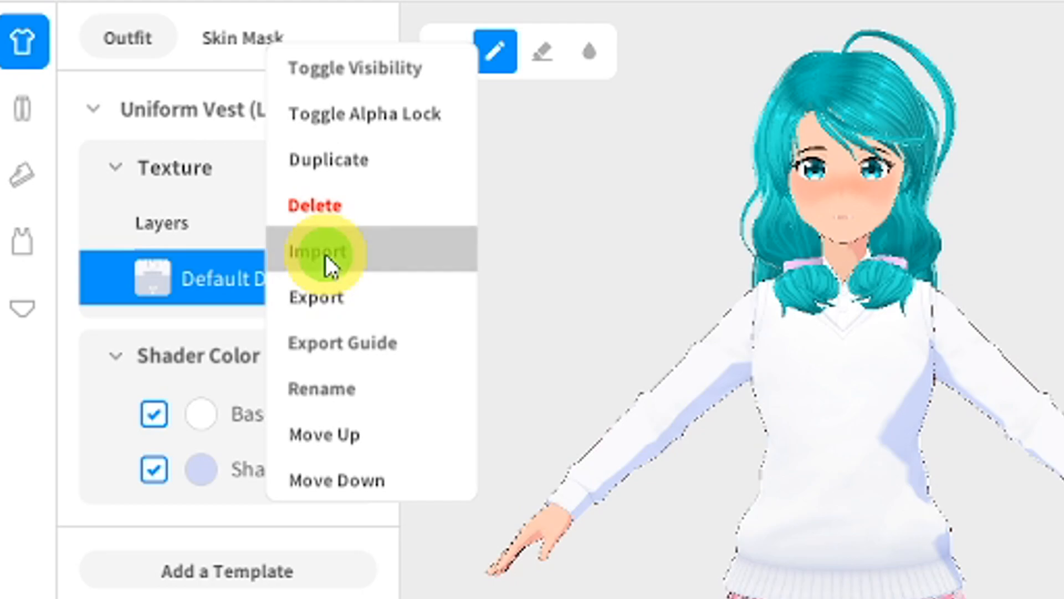
{"action": "left_click", "coordinate": [708, 137]}
{"action": "left_click", "coordinate": [886, 312]}
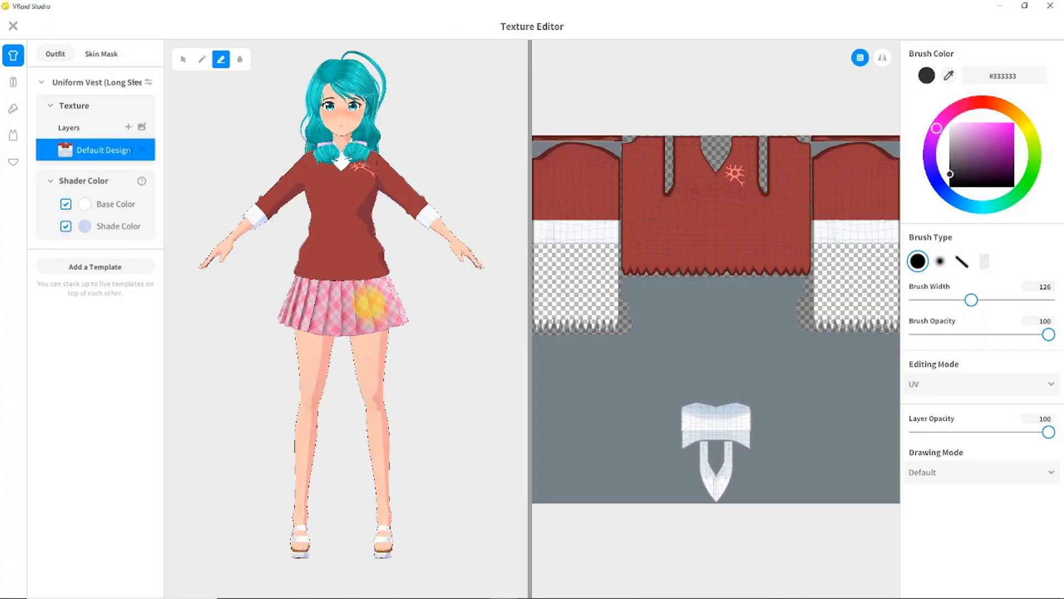
Step: Paint over the torso and arm areas of the top's skin mask with a wider brush
{"action": "mouse_move", "coordinate": [369, 302]}
{"action": "right_mouse_down"}
{"action": "mouse_move", "coordinate": [466, 280]}
{"action": "mouse_move", "coordinate": [427, 285]}
{"action": "right_mouse_up"}
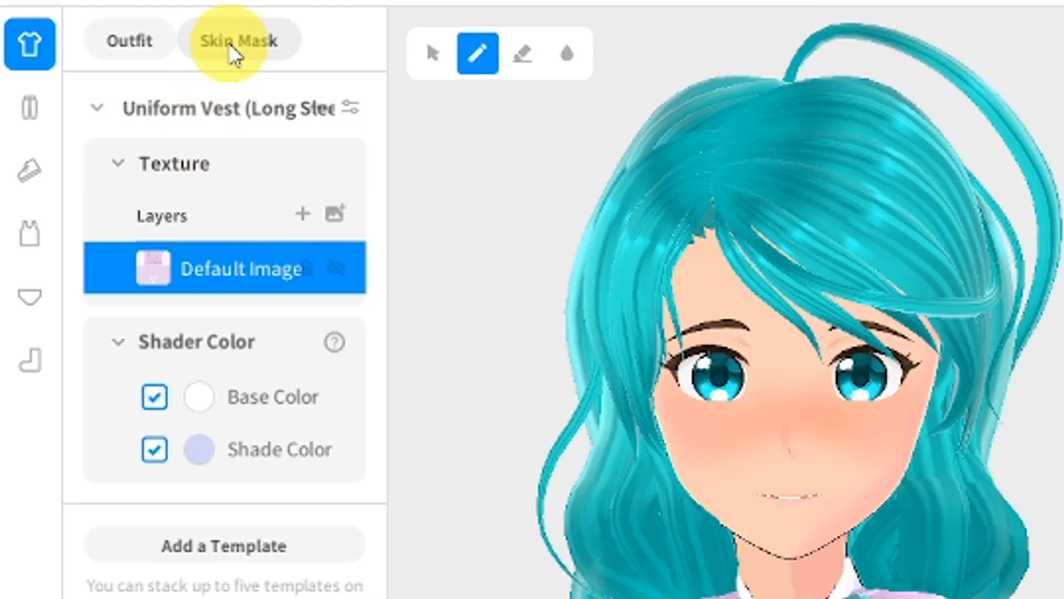
{"action": "left_click", "coordinate": [228, 42]}
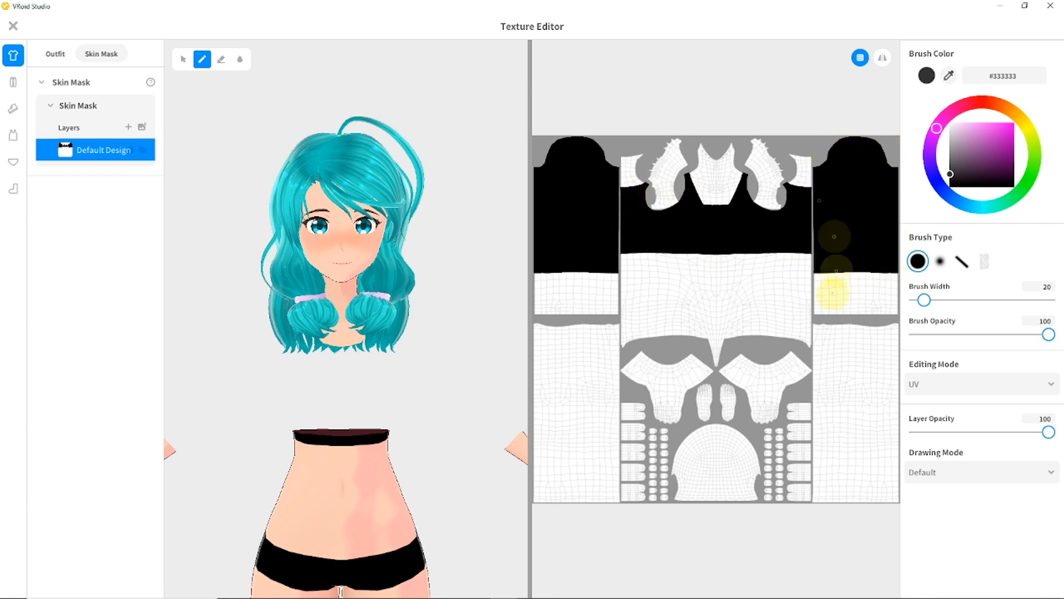
{"action": "mouse_move", "coordinate": [670, 206]}
{"action": "left_mouse_down"}
{"action": "mouse_move", "coordinate": [634, 154]}
{"action": "mouse_move", "coordinate": [558, 166]}
{"action": "mouse_move", "coordinate": [607, 194]}
{"action": "left_mouse_up"}
{"action": "left_click", "coordinate": [999, 300]}
{"action": "mouse_move", "coordinate": [629, 238]}
{"action": "left_mouse_down"}
{"action": "mouse_move", "coordinate": [637, 180]}
{"action": "mouse_move", "coordinate": [726, 357]}
{"action": "mouse_move", "coordinate": [824, 162]}
{"action": "mouse_move", "coordinate": [869, 274]}
{"action": "left_mouse_up"}
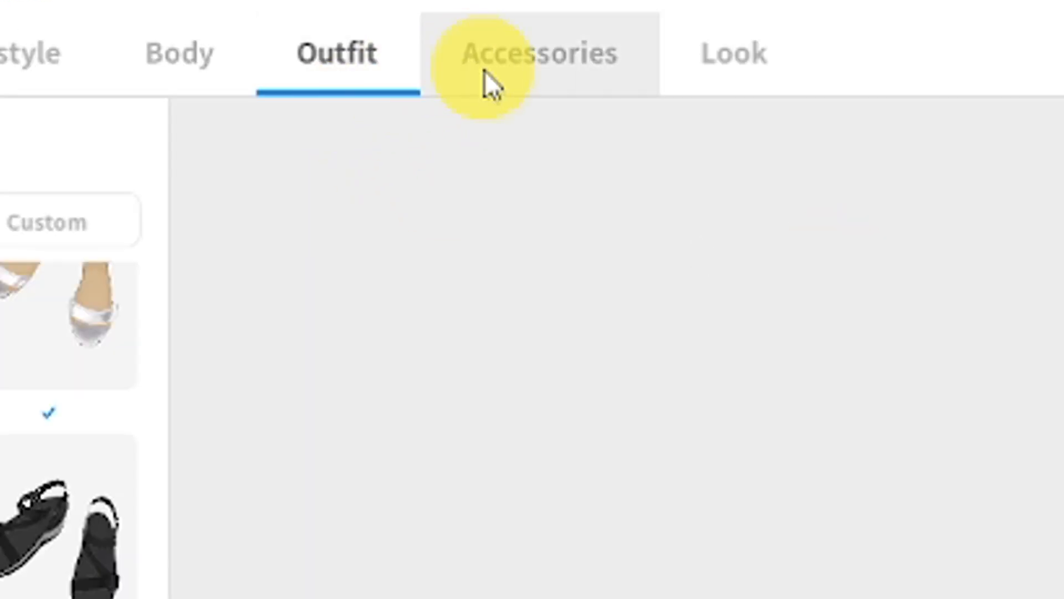
Step: Add the Glasses (Thin) accessory to the character and look through its frame parameters
{"action": "left_click", "coordinate": [269, 28]}
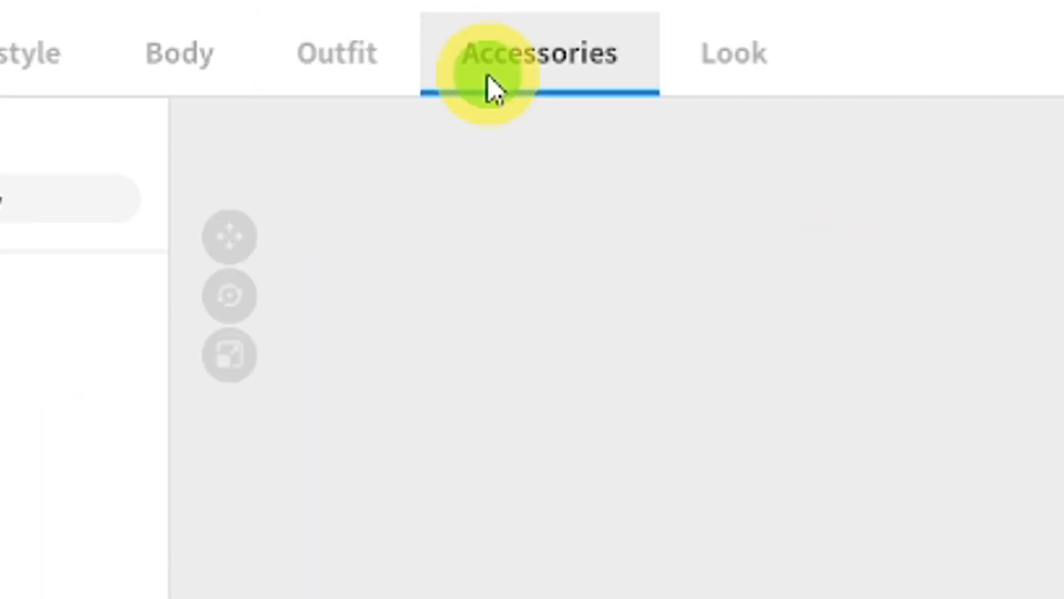
{"action": "left_click", "coordinate": [87, 78]}
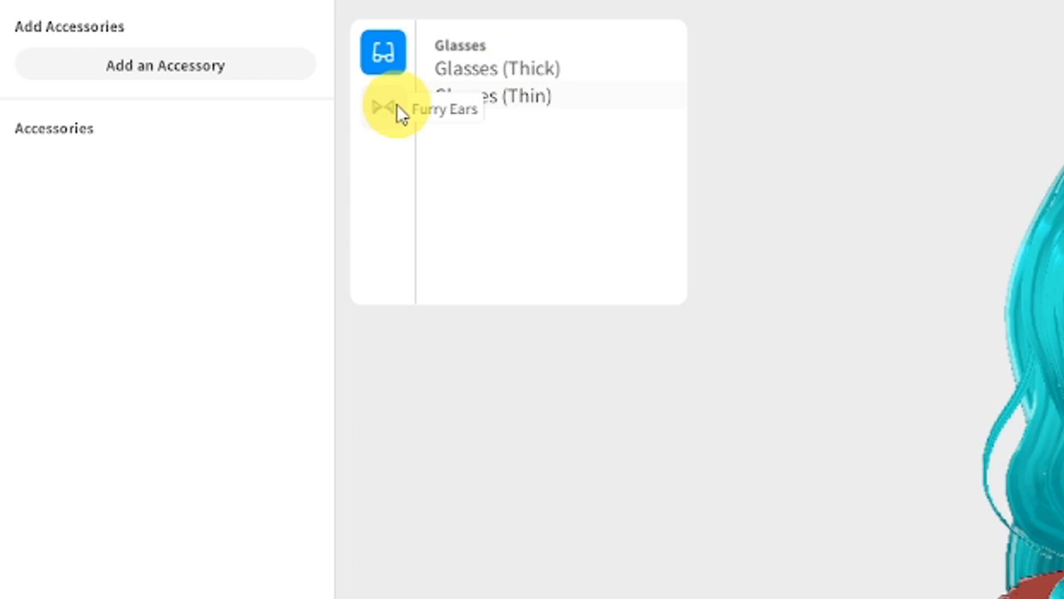
{"action": "left_click", "coordinate": [383, 110]}
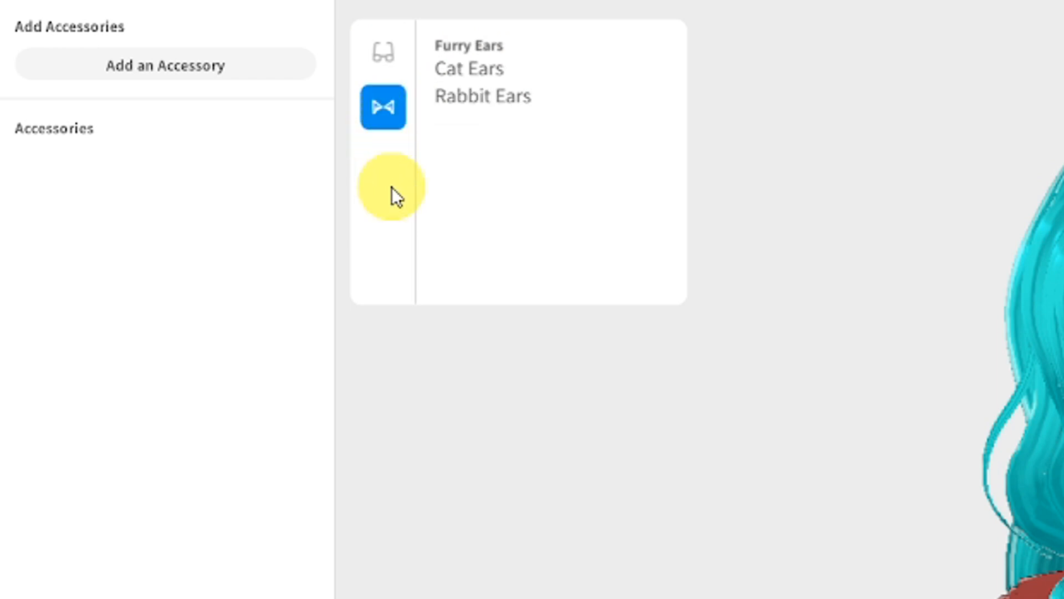
{"action": "left_click", "coordinate": [383, 52]}
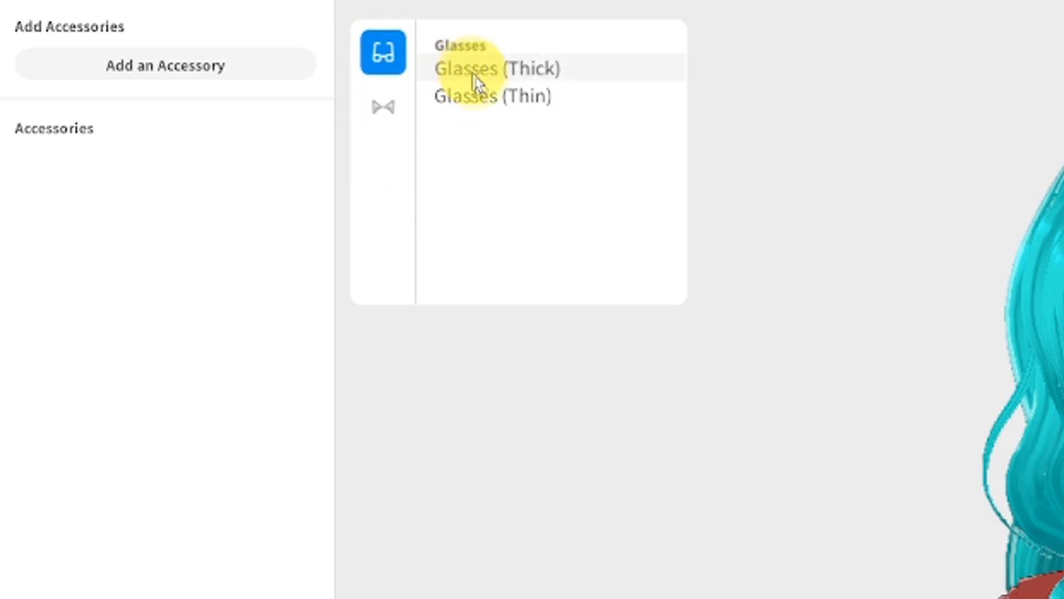
{"action": "left_click", "coordinate": [488, 96]}
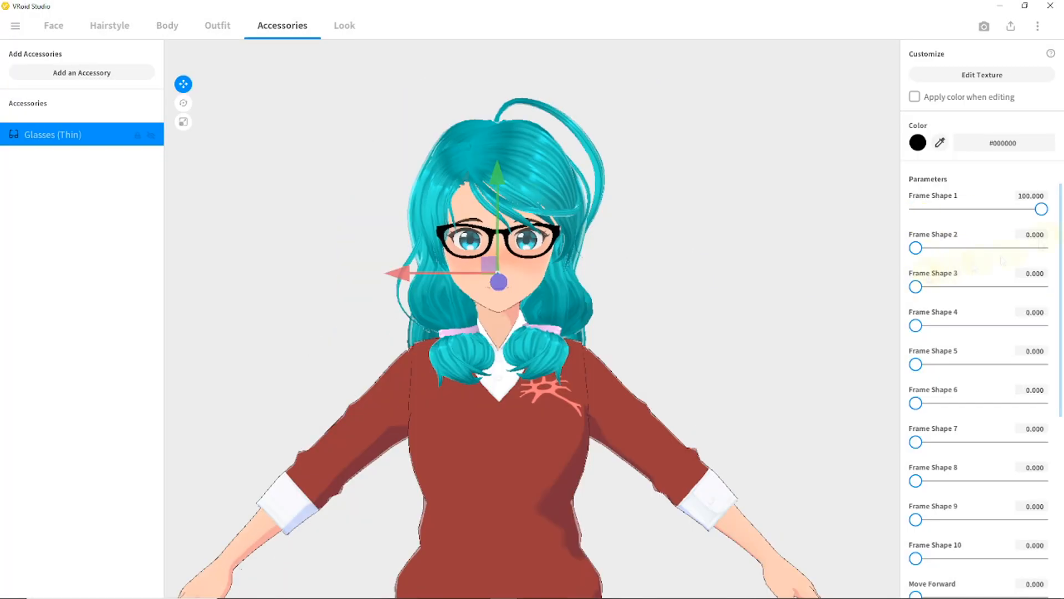
{"action": "scroll", "coordinate": [944, 450], "scroll_direction": "down", "scroll_amount": 5}
Step: Add the Cat Ears accessory to the character
{"action": "left_click", "coordinate": [218, 75]}
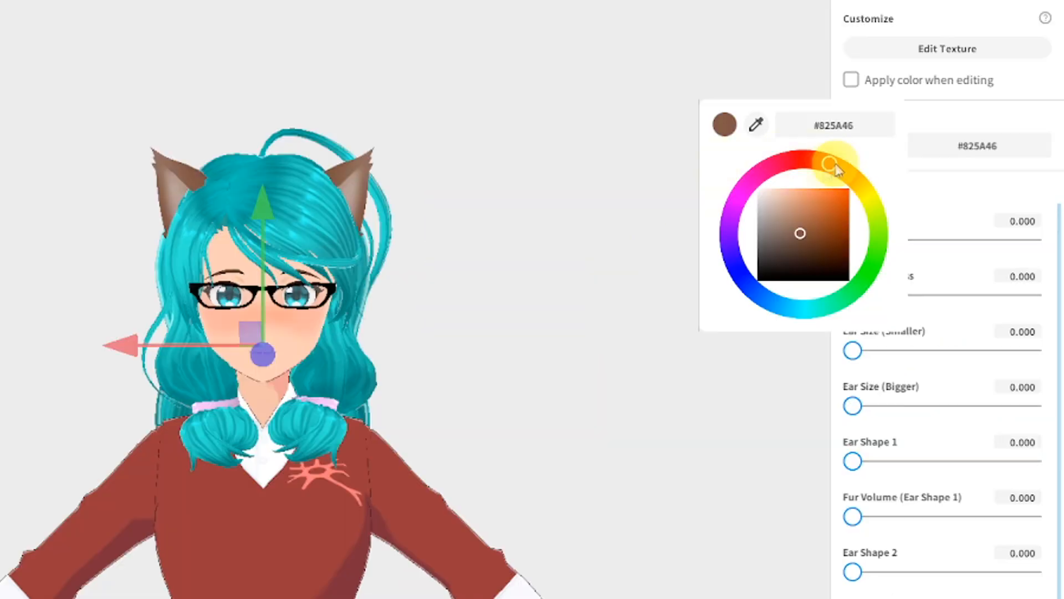
Step: Recolor the cat ears by changing the hue and shade of their main color
{"action": "left_click_drag", "start_coordinate": [832, 162], "coordinate": [807, 309]}
{"action": "left_click", "coordinate": [826, 206]}
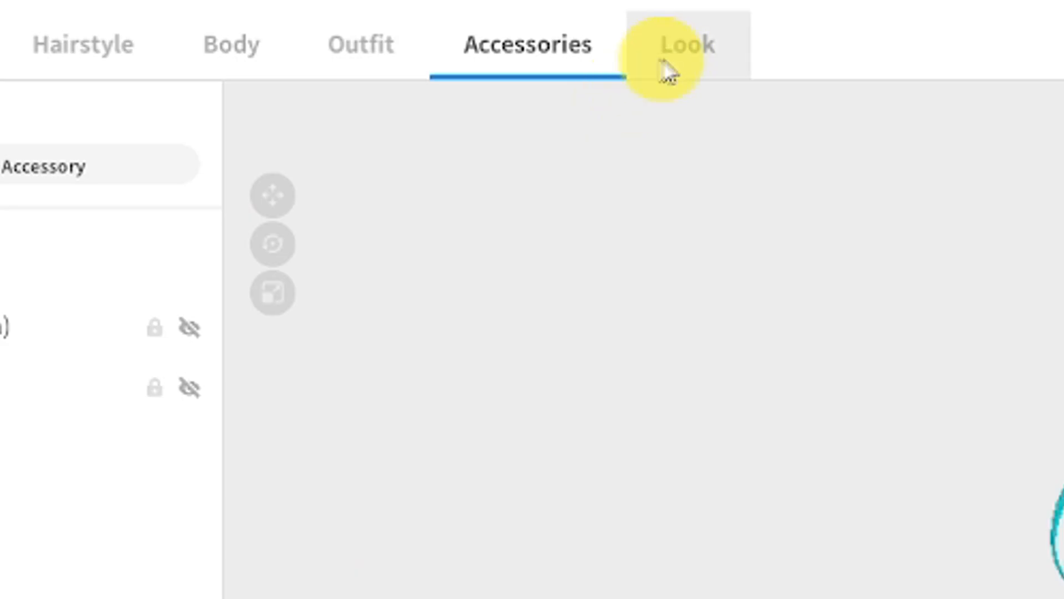
Step: Adjust the hair's outline width in the look settings and view the rim light options
{"action": "left_click", "coordinate": [671, 63]}
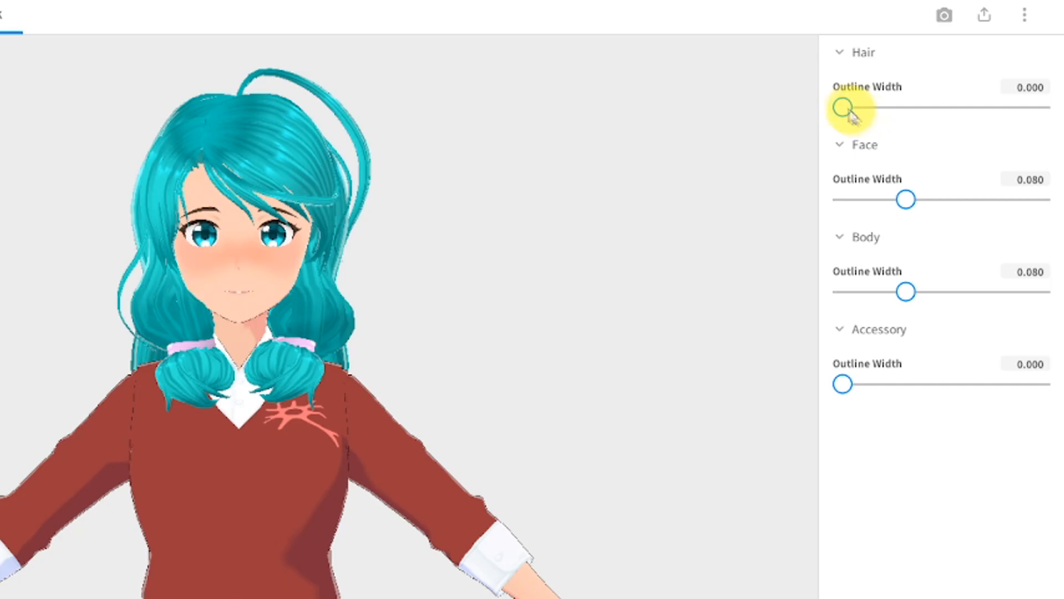
{"action": "left_click_drag", "start_coordinate": [916, 88], "coordinate": [1050, 87]}
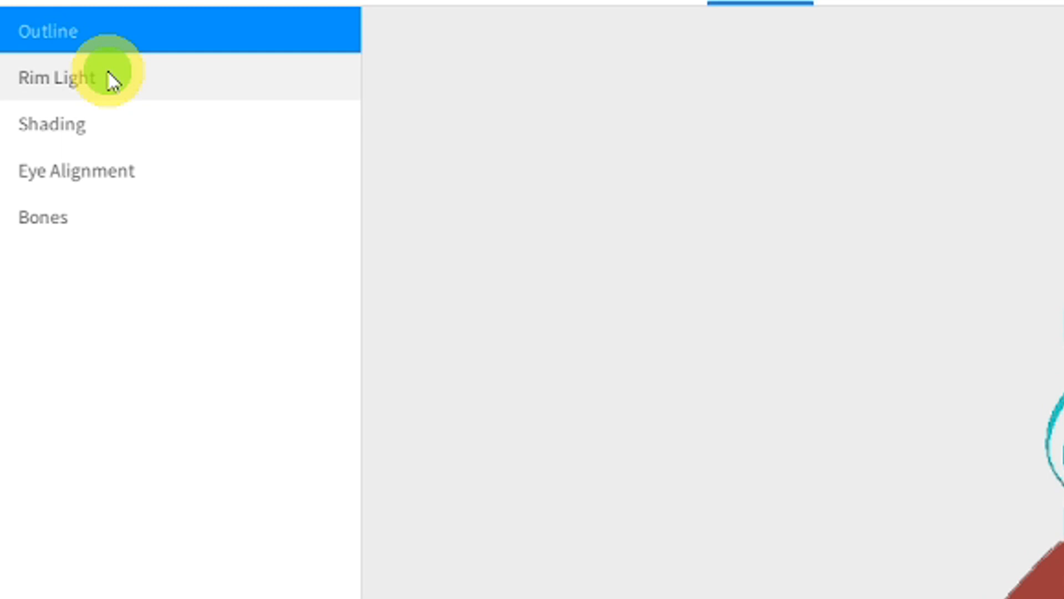
{"action": "left_click", "coordinate": [55, 73]}
Step: Adjust shading: face area to -0.481 and hardness to 0.539, hair area to -0.353 and hardness to 0.471, and the body's area and hardness
{"action": "left_click", "coordinate": [84, 186]}
{"action": "left_click_drag", "start_coordinate": [877, 128], "coordinate": [1002, 127]}
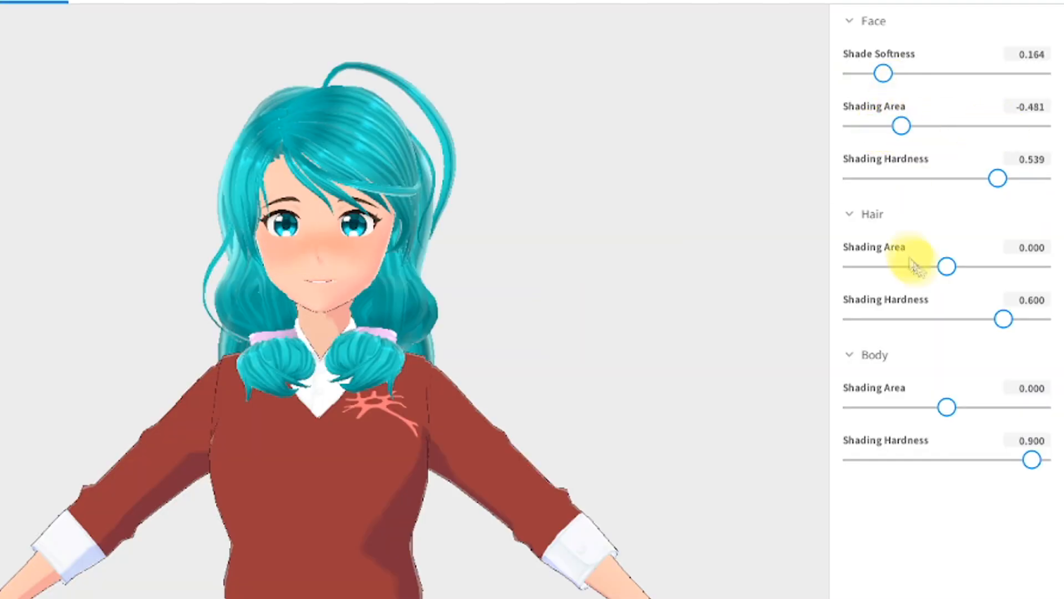
{"action": "left_click_drag", "start_coordinate": [915, 266], "coordinate": [977, 266]}
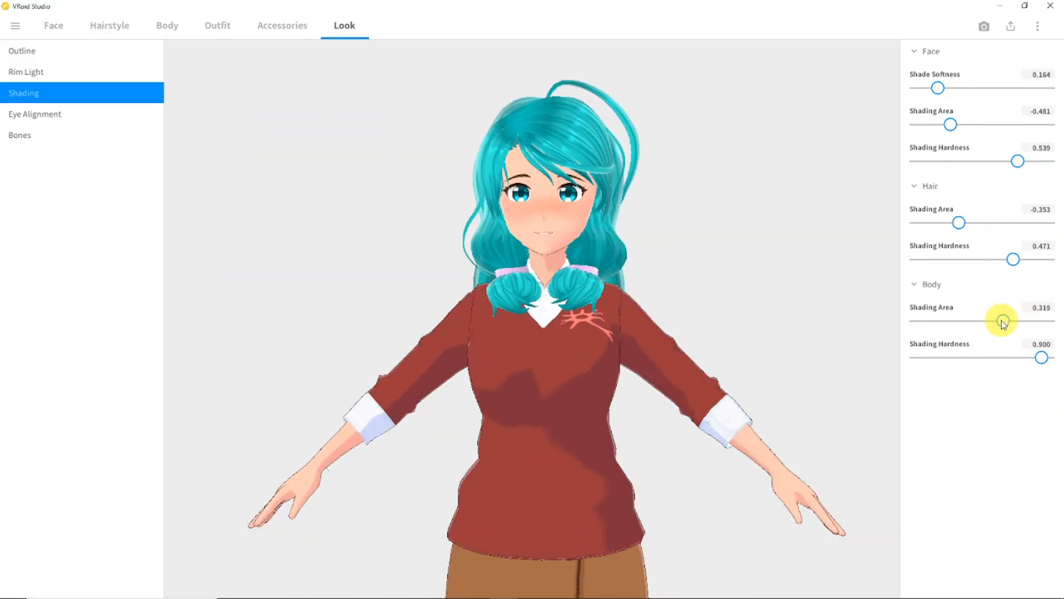
{"action": "left_click_drag", "start_coordinate": [1005, 318], "coordinate": [991, 320]}
{"action": "left_click_drag", "start_coordinate": [1038, 357], "coordinate": [992, 328]}
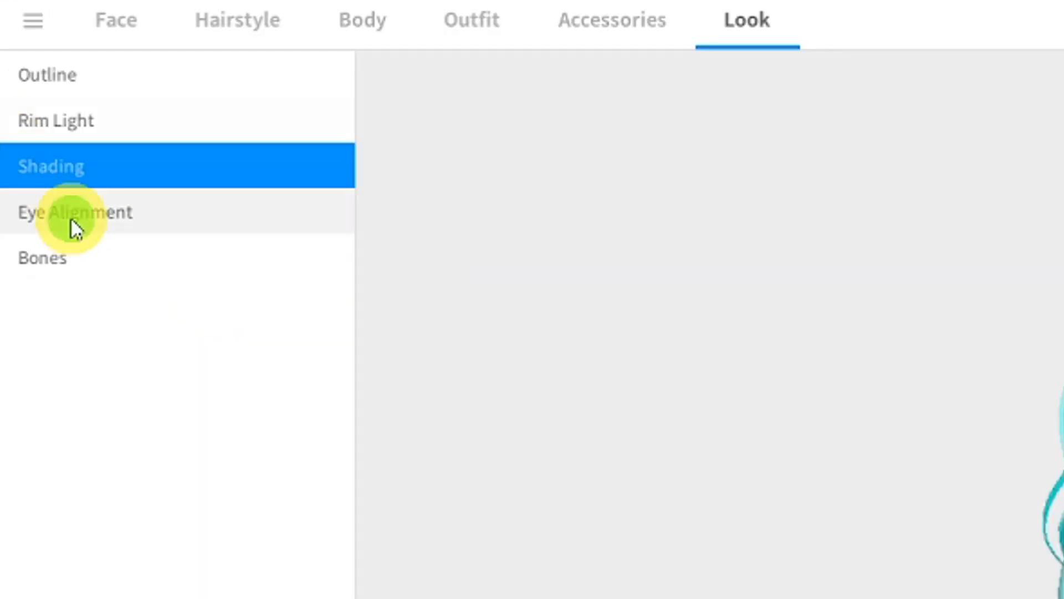
Step: Look through the Eye Alignment and Bones settings of the character's look
{"action": "left_click", "coordinate": [33, 116]}
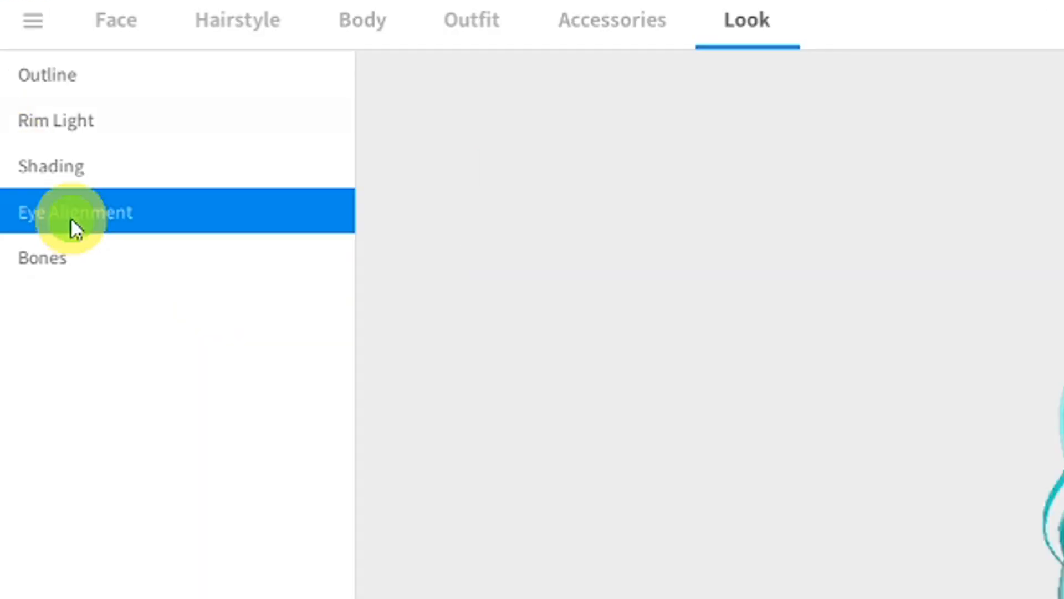
{"action": "left_click", "coordinate": [63, 267]}
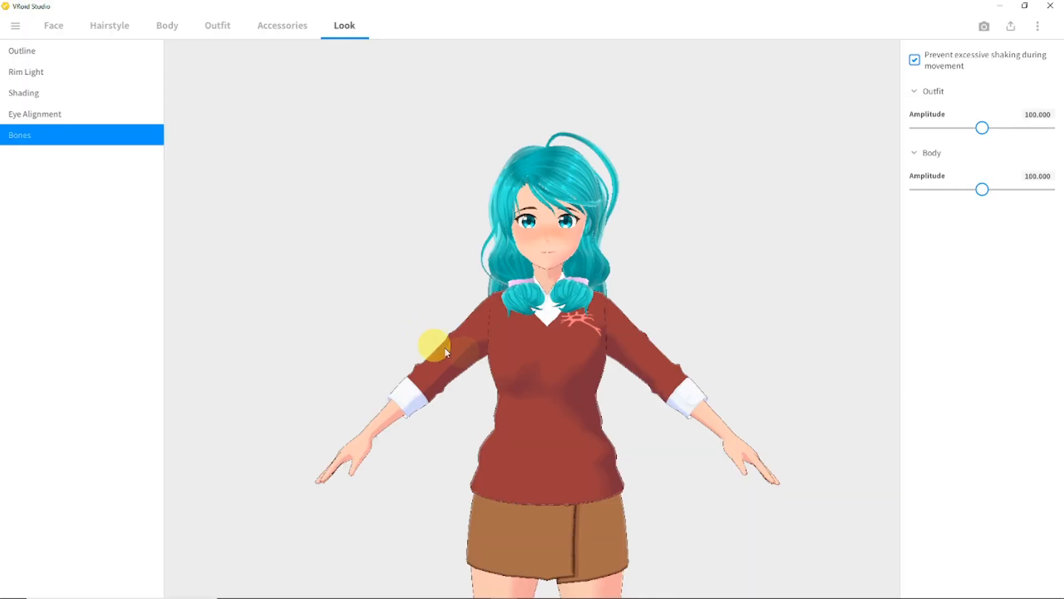
{"action": "scroll", "coordinate": [487, 345], "scroll_direction": "up", "scroll_amount": 4}
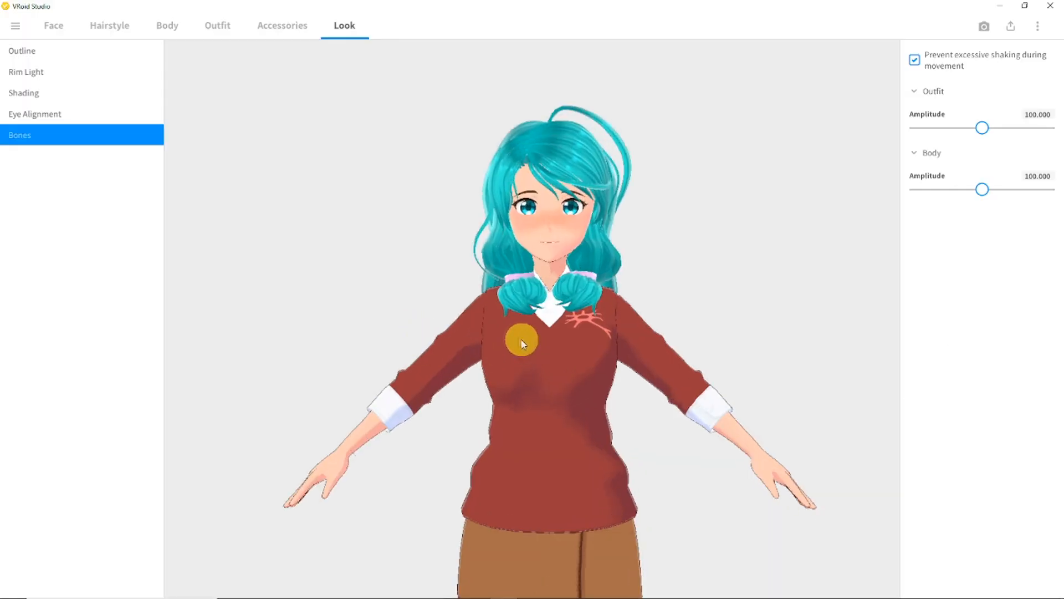
{"action": "left_click", "coordinate": [16, 26]}
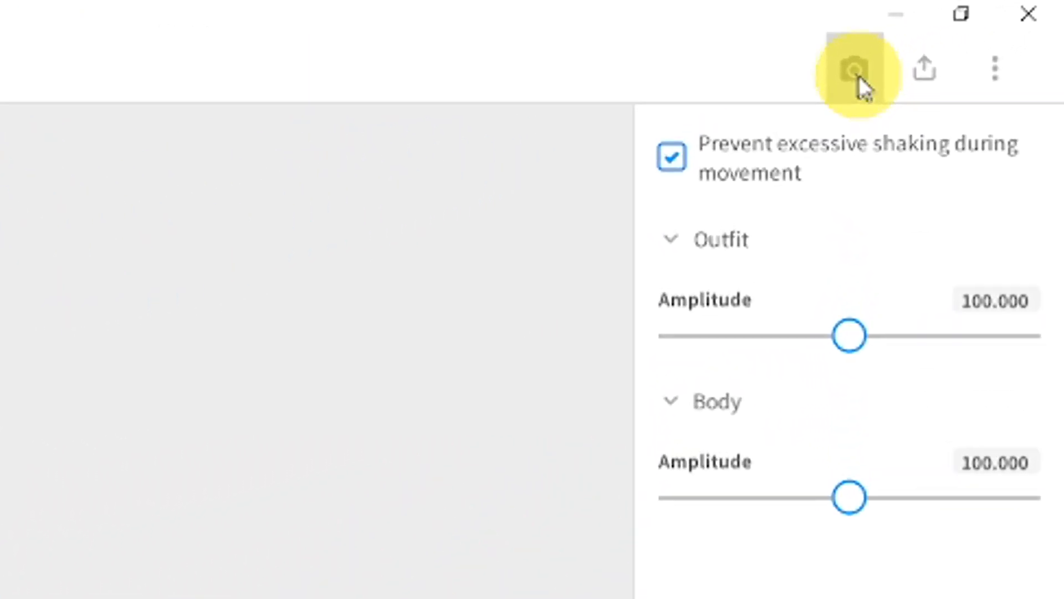
Step: Open the Photo Booth and try the Angry and Happy base expressions on the character
{"action": "left_click", "coordinate": [857, 72]}
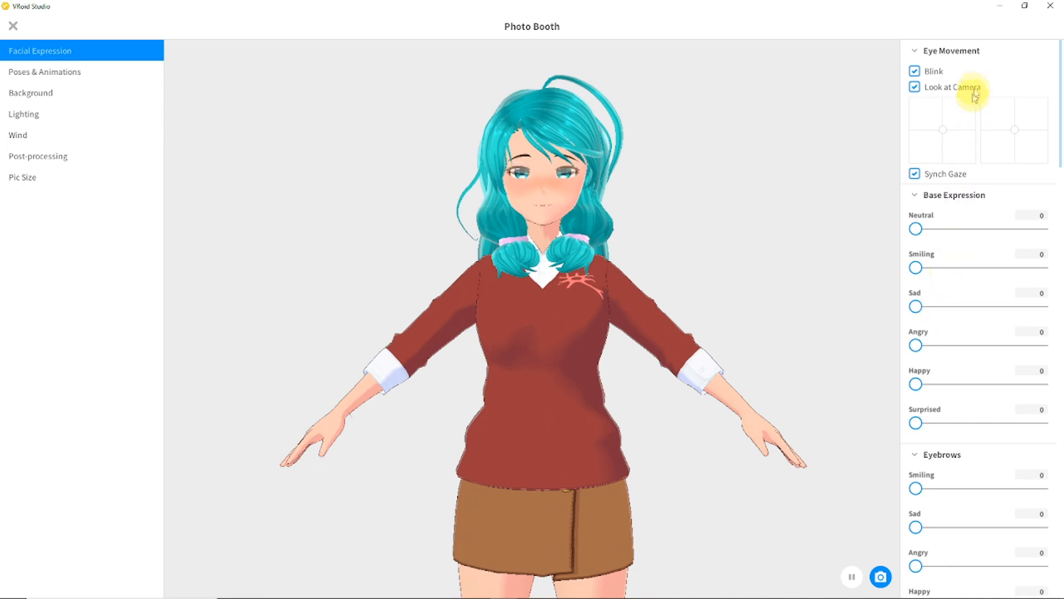
{"action": "mouse_move", "coordinate": [917, 346]}
{"action": "left_mouse_down"}
{"action": "mouse_move", "coordinate": [1009, 344]}
{"action": "mouse_move", "coordinate": [916, 345]}
{"action": "left_mouse_up"}
{"action": "left_click", "coordinate": [938, 385]}
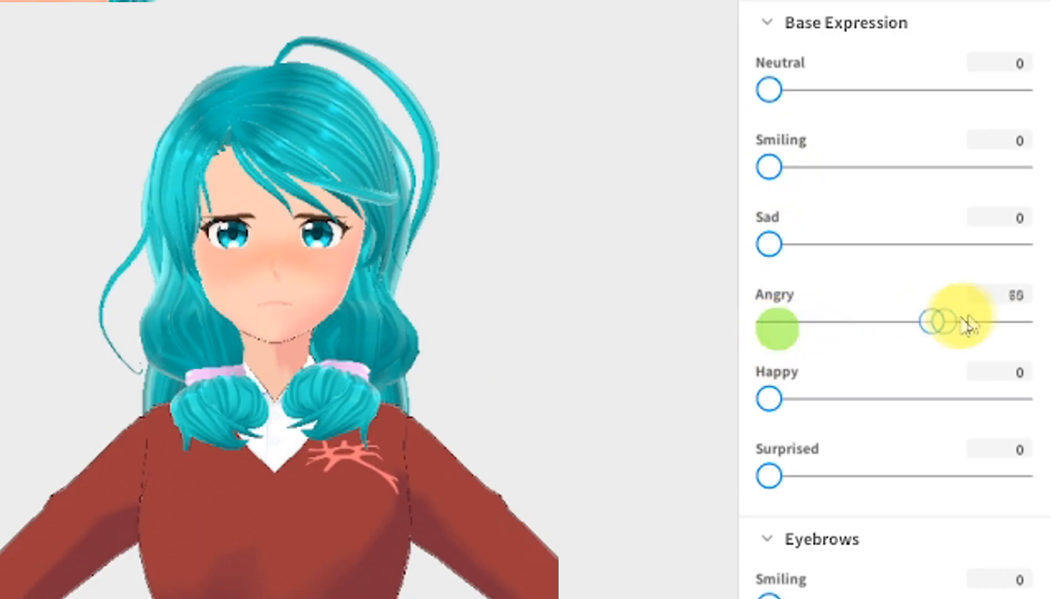
{"action": "left_click_drag", "start_coordinate": [811, 401], "coordinate": [760, 380]}
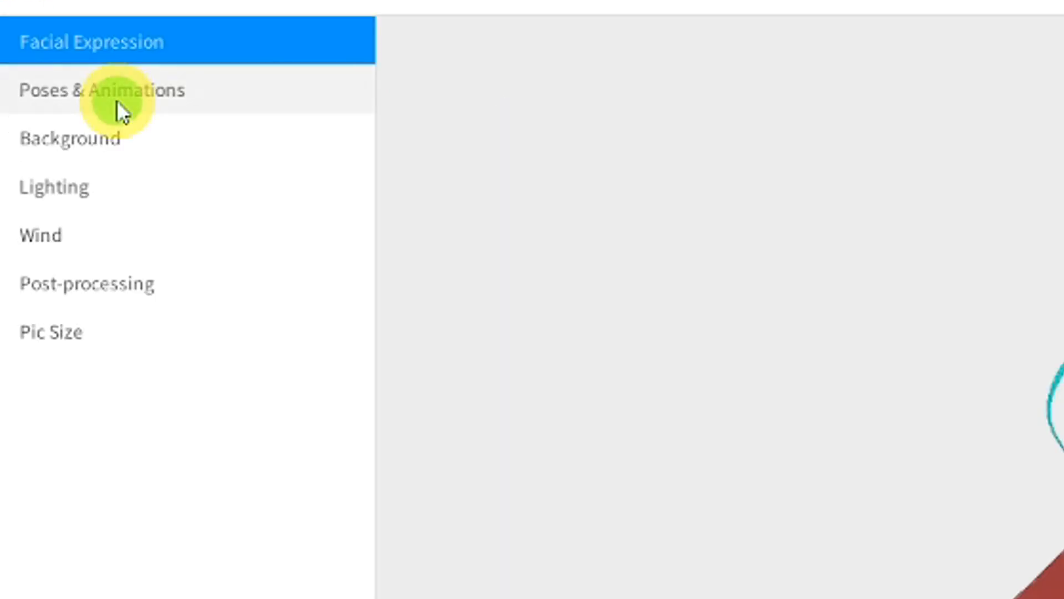
Step: Preview the Standby 1 and Standby 2 animations and apply Standby 3 to the character
{"action": "left_click", "coordinate": [117, 102]}
{"action": "left_click", "coordinate": [938, 146]}
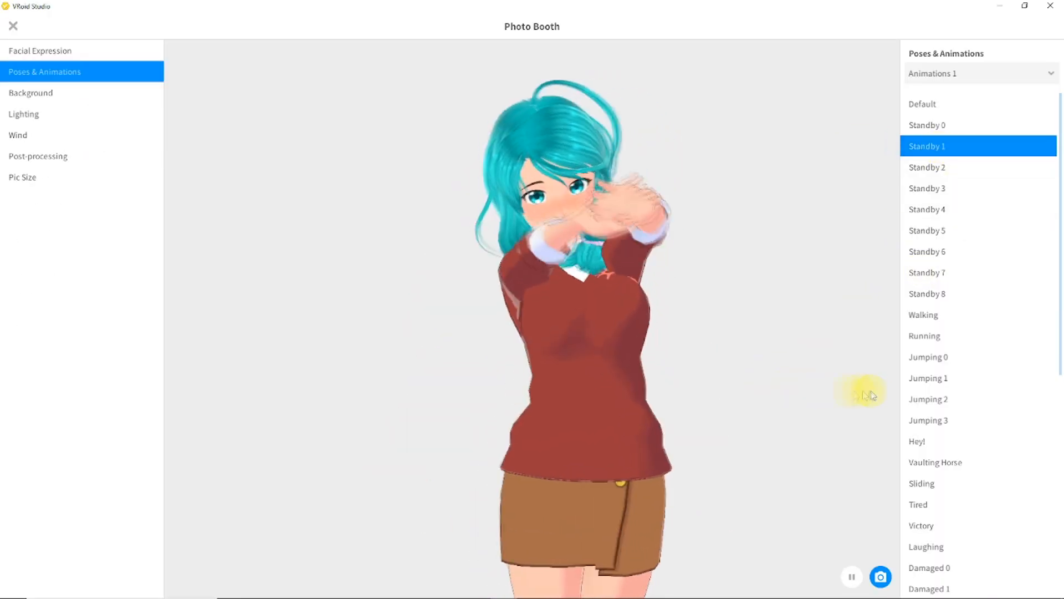
{"action": "left_click", "coordinate": [938, 168]}
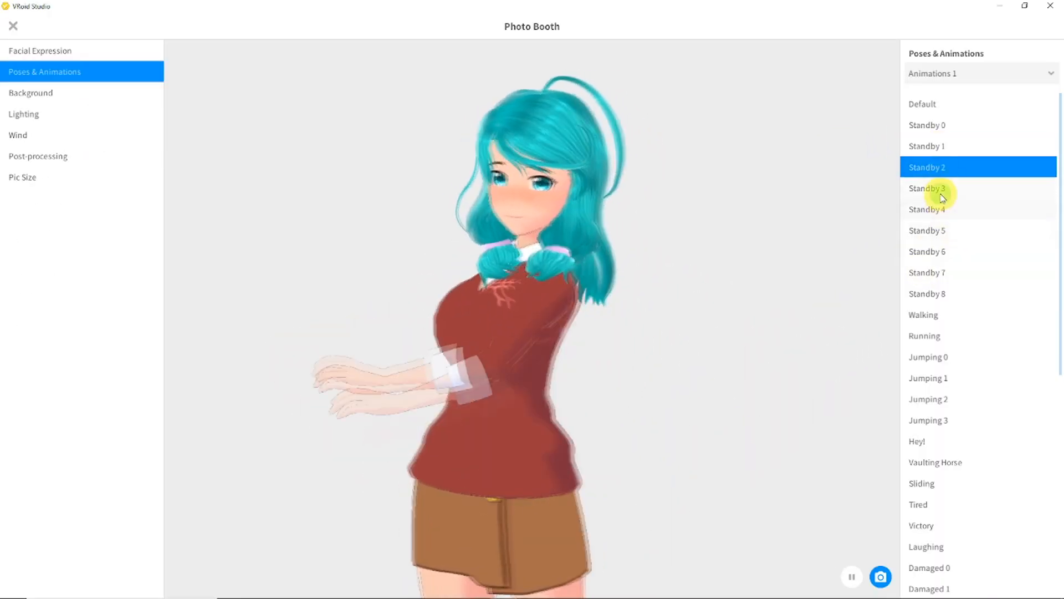
{"action": "left_click", "coordinate": [939, 189]}
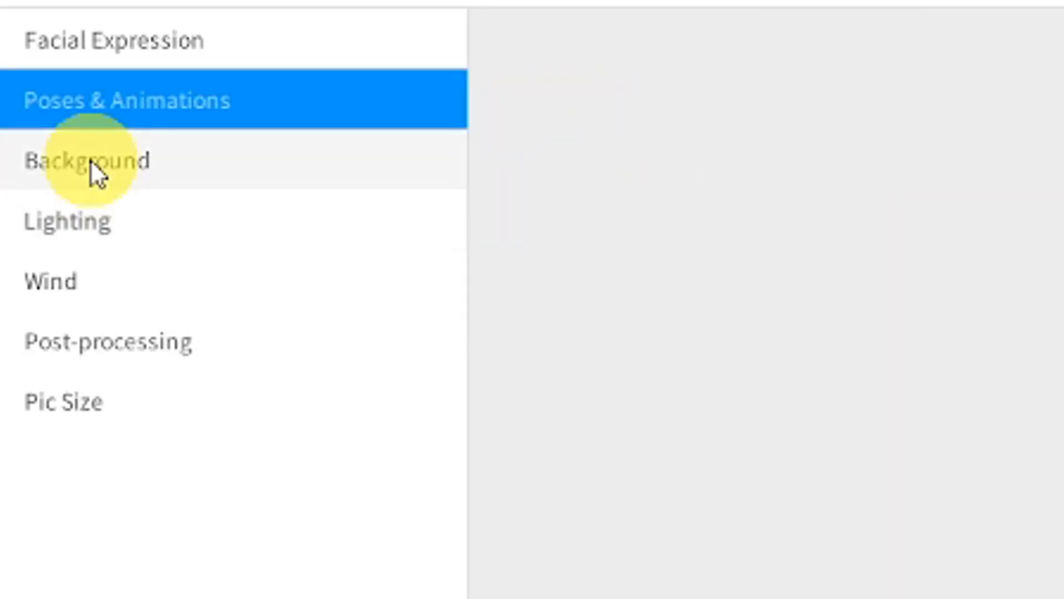
Step: Change the Photo Booth background color to light pink
{"action": "left_click", "coordinate": [90, 160]}
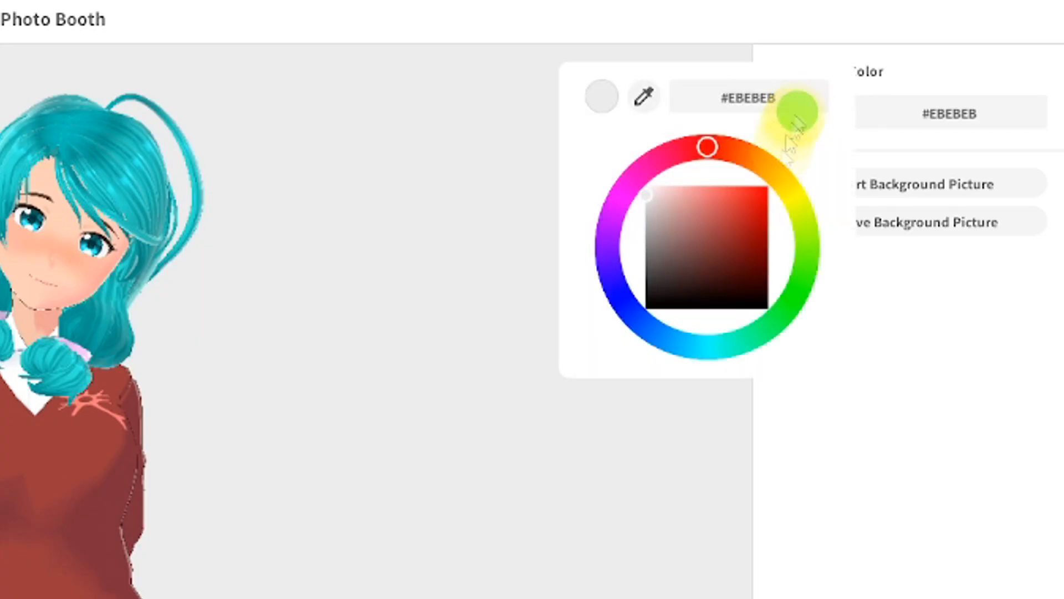
{"action": "left_click_drag", "start_coordinate": [876, 89], "coordinate": [917, 193]}
{"action": "left_click_drag", "start_coordinate": [861, 213], "coordinate": [822, 66]}
{"action": "left_click", "coordinate": [962, 312]}
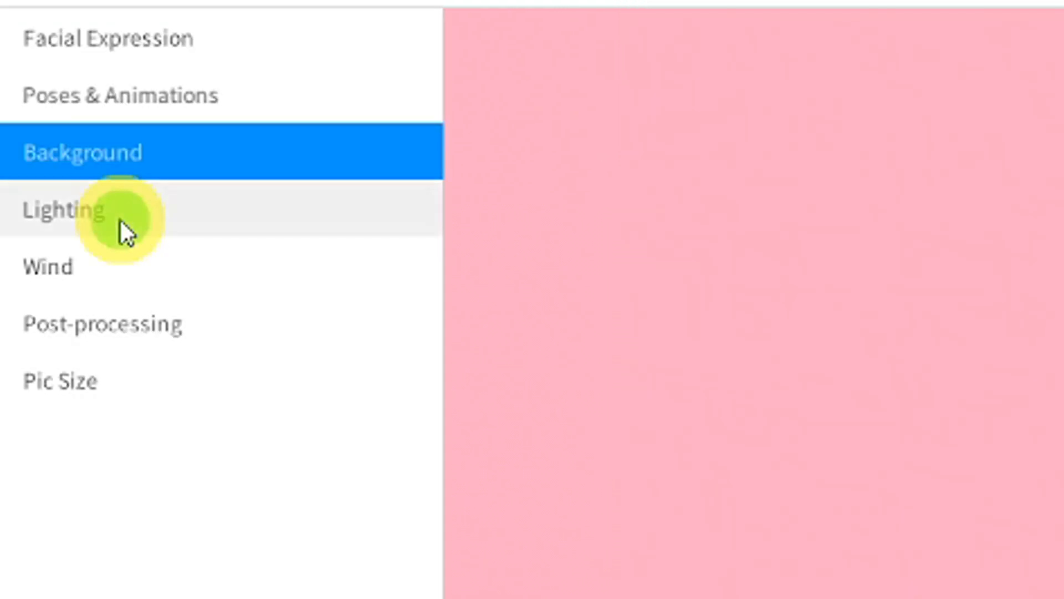
Step: Adjust the Photo Booth lighting and open the wind settings
{"action": "left_click", "coordinate": [119, 221]}
{"action": "left_click_drag", "start_coordinate": [1020, 84], "coordinate": [945, 86]}
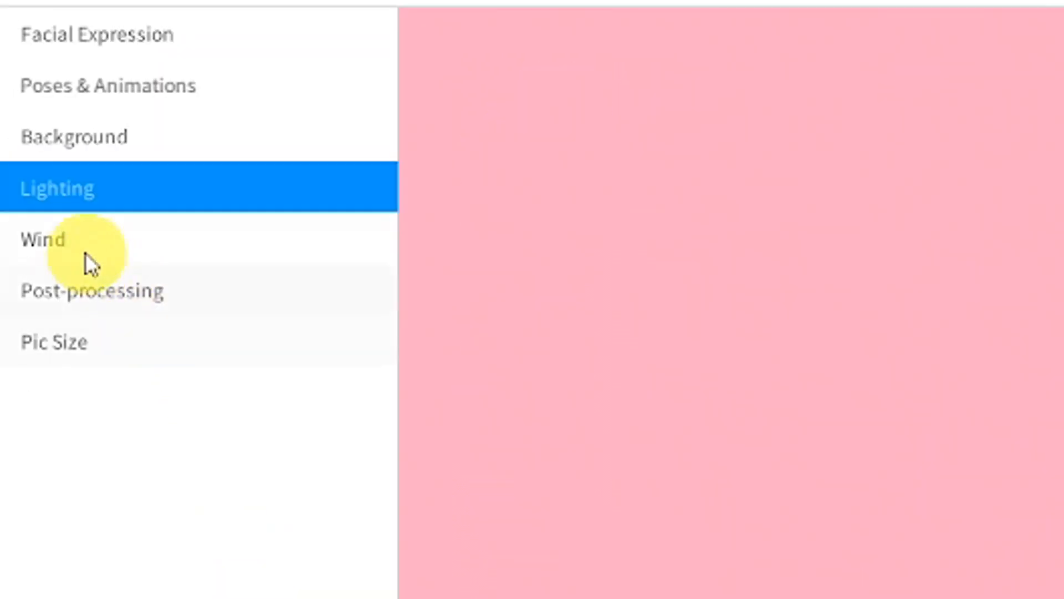
{"action": "left_click", "coordinate": [33, 138]}
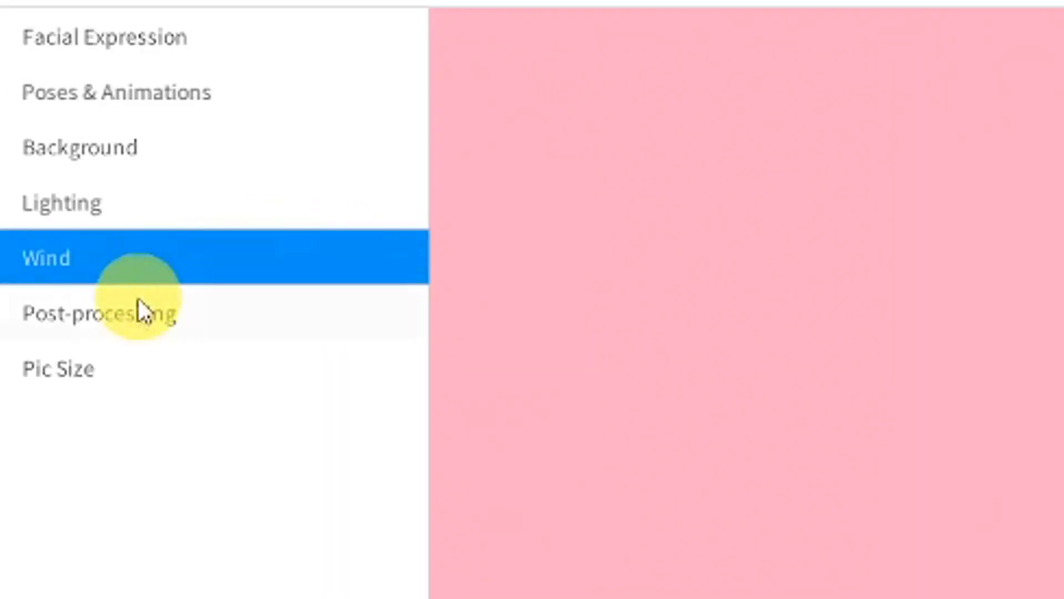
Step: Try the Bloom and Color Grading post-processing effects, varying the grading values, and switch both off
{"action": "left_click", "coordinate": [55, 157]}
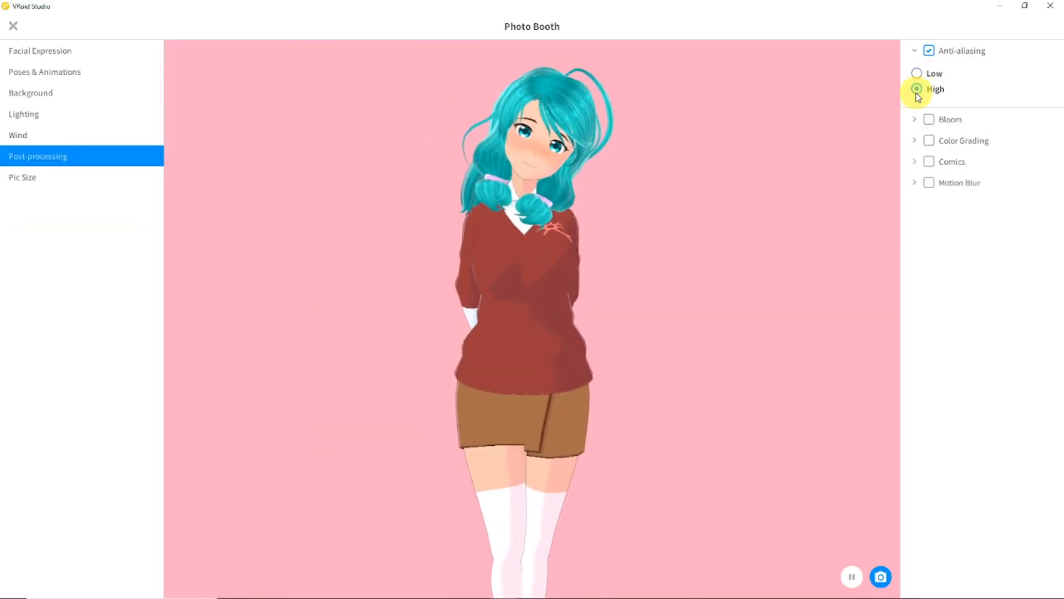
{"action": "left_click", "coordinate": [929, 119]}
{"action": "left_click", "coordinate": [929, 119]}
{"action": "left_click", "coordinate": [929, 140]}
{"action": "left_click_drag", "start_coordinate": [980, 173], "coordinate": [972, 175]}
{"action": "left_click_drag", "start_coordinate": [983, 212], "coordinate": [1018, 213]}
{"action": "mouse_move", "coordinate": [982, 252]}
{"action": "left_mouse_down"}
{"action": "mouse_move", "coordinate": [1009, 240]}
{"action": "mouse_move", "coordinate": [966, 252]}
{"action": "left_mouse_up"}
{"action": "left_click_drag", "start_coordinate": [982, 291], "coordinate": [1009, 290]}
{"action": "left_click_drag", "start_coordinate": [982, 329], "coordinate": [976, 332]}
{"action": "left_click", "coordinate": [929, 140]}
Step: Enable Comics with color ratio 0.000, min threshold 0.638 and max threshold 0.288, lower its tone density, raise its tone size, and toggle Motion Blur
{"action": "left_click", "coordinate": [929, 161]}
{"action": "left_click_drag", "start_coordinate": [982, 195], "coordinate": [921, 195]}
{"action": "left_click_drag", "start_coordinate": [960, 234], "coordinate": [1001, 234]}
{"action": "left_click_drag", "start_coordinate": [983, 272], "coordinate": [954, 273]}
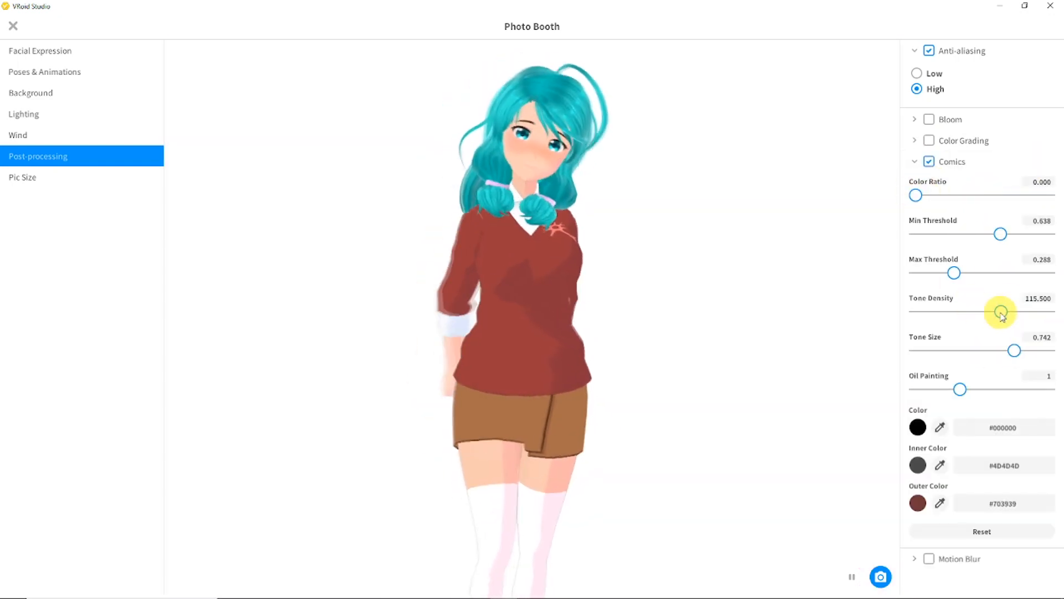
{"action": "left_click_drag", "start_coordinate": [1001, 312], "coordinate": [954, 311]}
{"action": "left_click_drag", "start_coordinate": [1015, 350], "coordinate": [1022, 350]}
{"action": "left_click", "coordinate": [929, 558]}
{"action": "scroll", "coordinate": [923, 546], "scroll_direction": "down", "scroll_amount": 3}
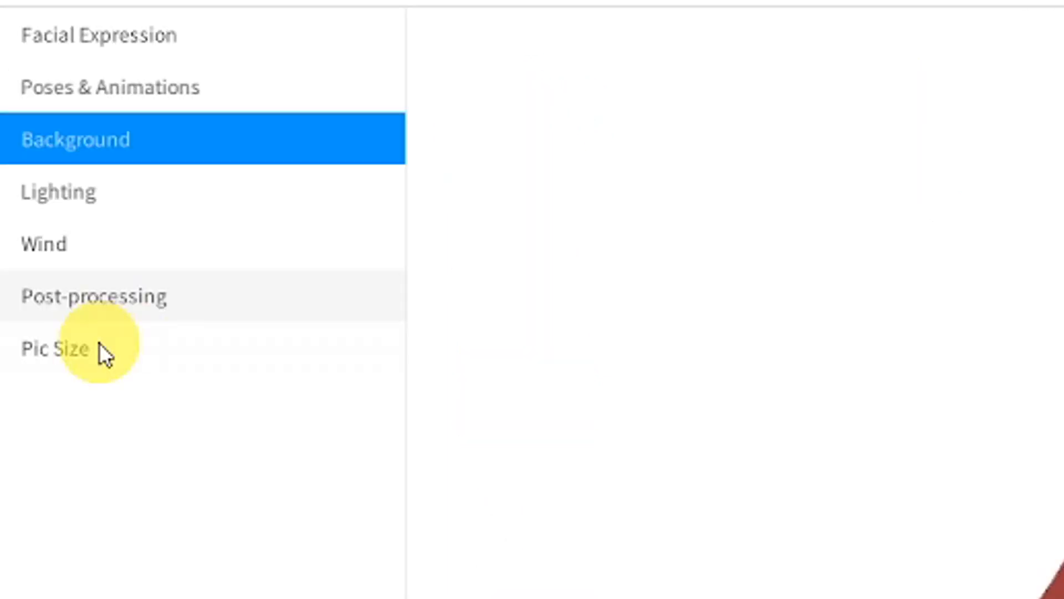
Step: Set a custom picture size of 2178 px wide by 3017 px high
{"action": "left_click", "coordinate": [40, 176]}
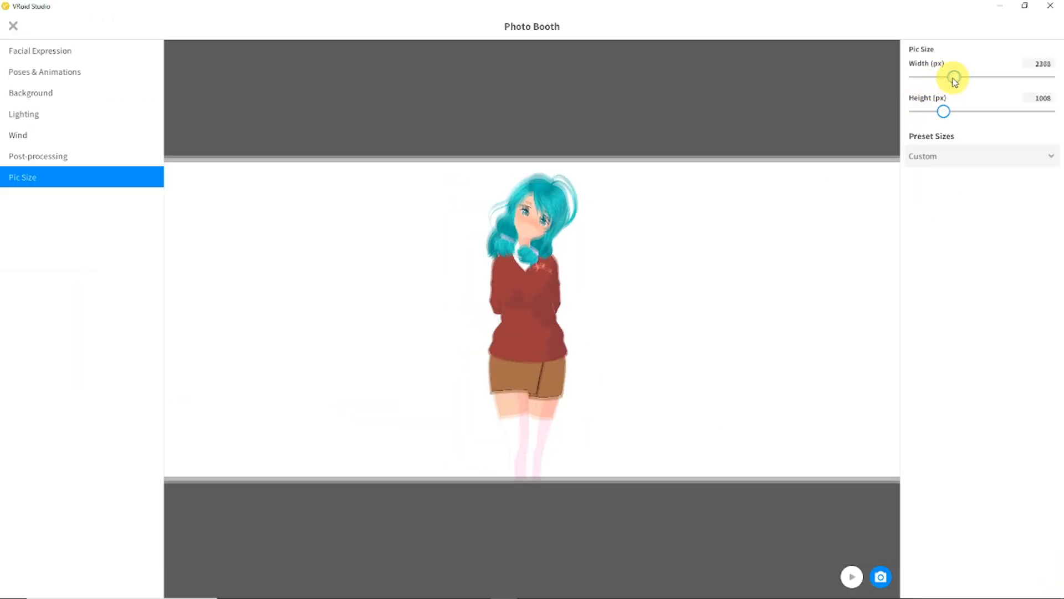
{"action": "left_click_drag", "start_coordinate": [943, 111], "coordinate": [1008, 111]}
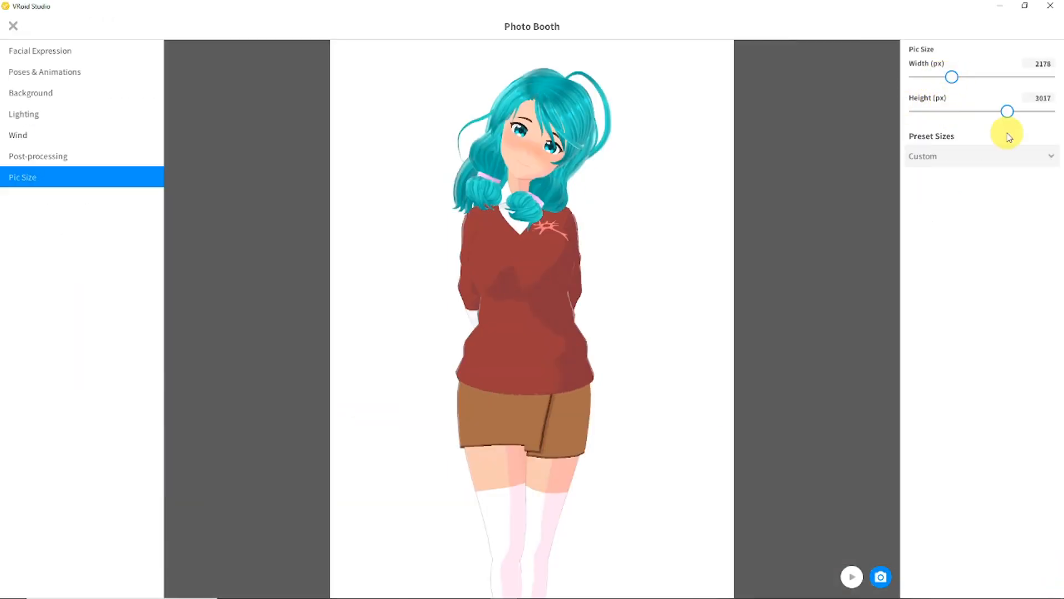
{"action": "scroll", "coordinate": [986, 223], "scroll_direction": "down", "scroll_amount": 6}
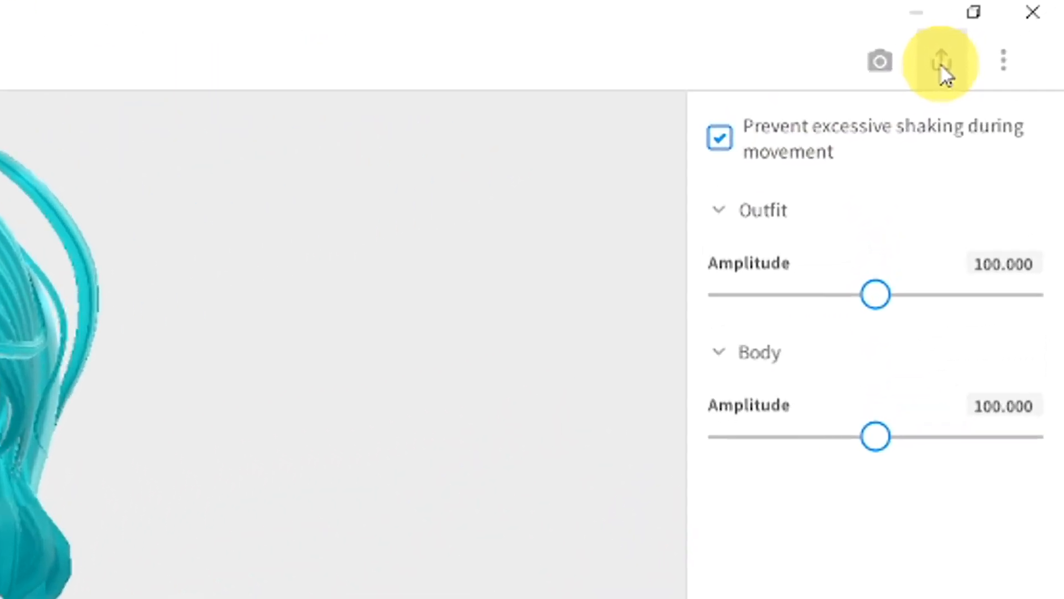
Step: Open the VRM export and look through the polygon, material and bone reduction options
{"action": "left_click", "coordinate": [1011, 26]}
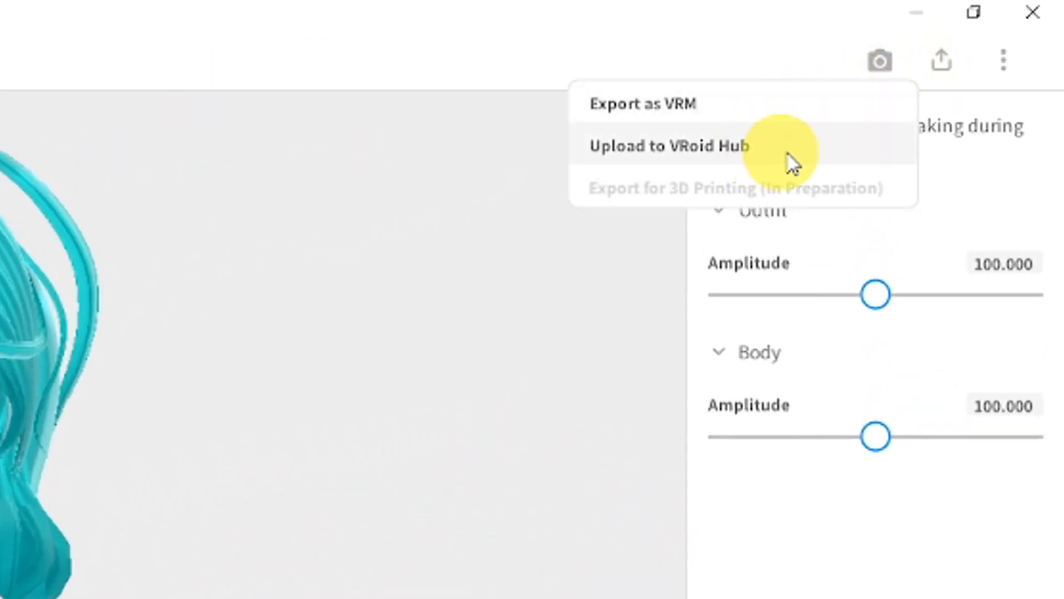
{"action": "left_click", "coordinate": [720, 108]}
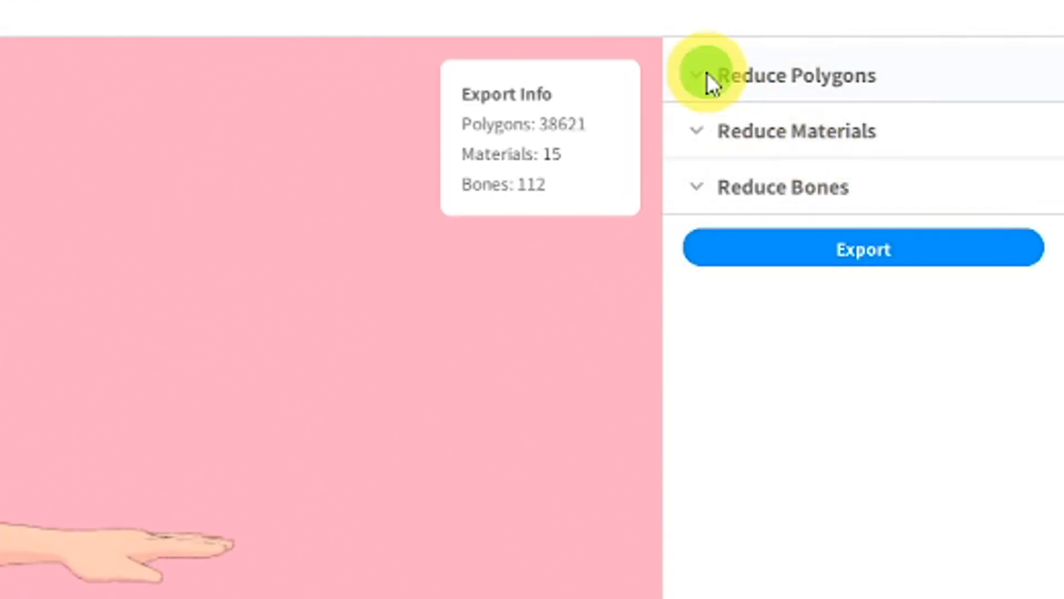
{"action": "left_click", "coordinate": [918, 57]}
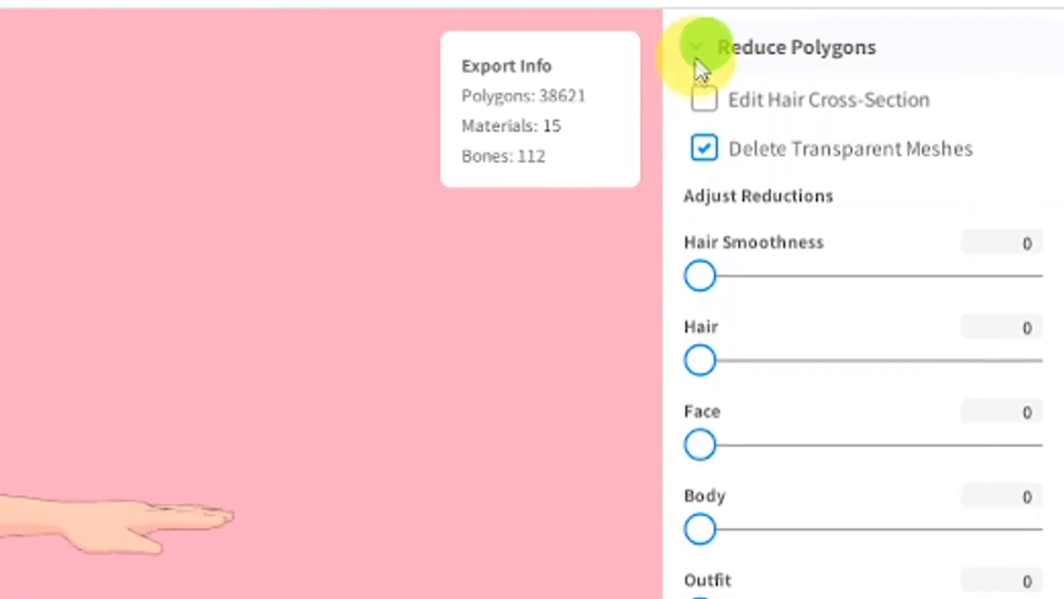
{"action": "left_click", "coordinate": [695, 538]}
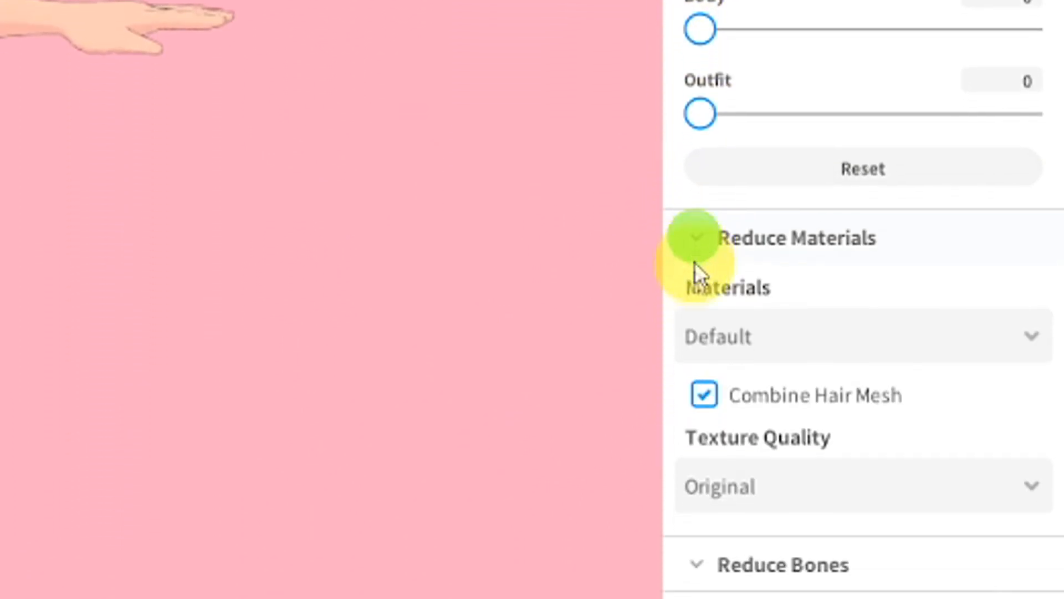
{"action": "left_click", "coordinate": [697, 564]}
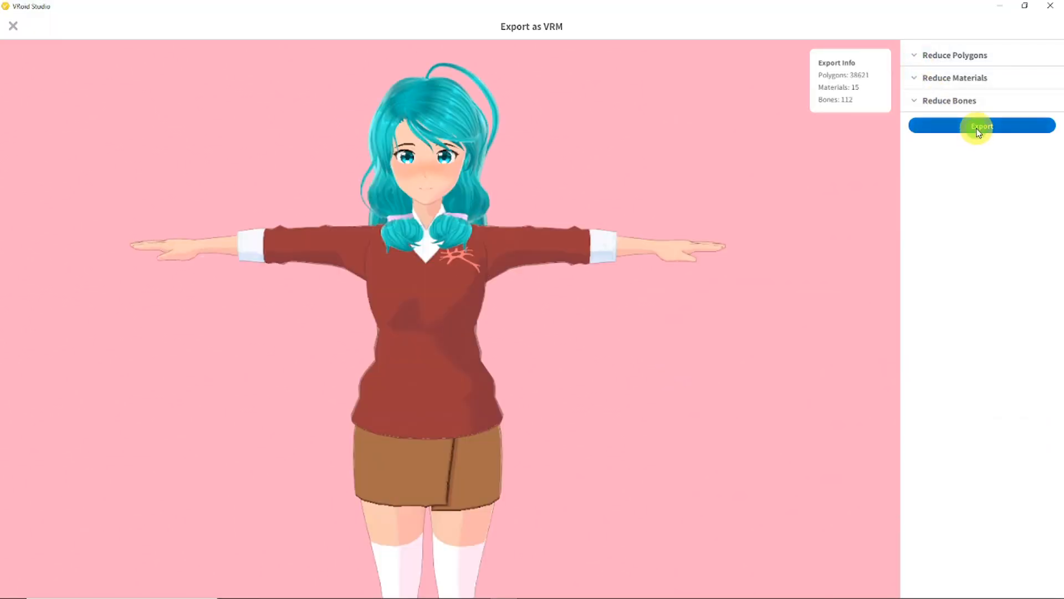
Step: Export the avatar as VRM with the title Neuron-chan and the creator Noitom
{"action": "left_click", "coordinate": [977, 126]}
{"action": "left_click", "coordinate": [559, 210]}
{"action": "type", "text": "Neuron-chan"}
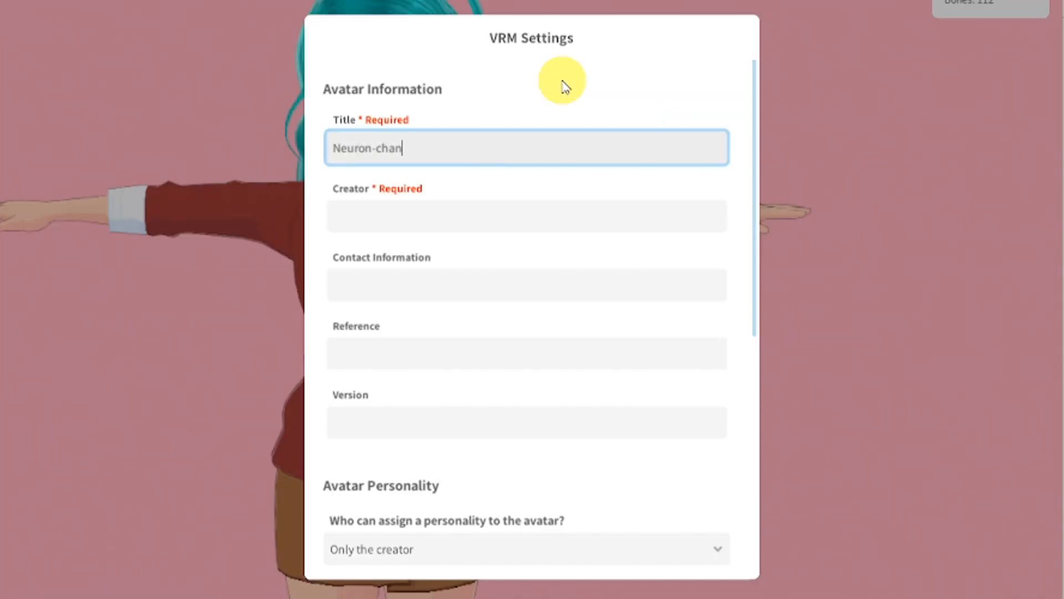
{"action": "left_click", "coordinate": [544, 220]}
{"action": "type", "text": "Neuron"}
{"action": "scroll", "coordinate": [582, 257], "scroll_direction": "down", "scroll_amount": 5}
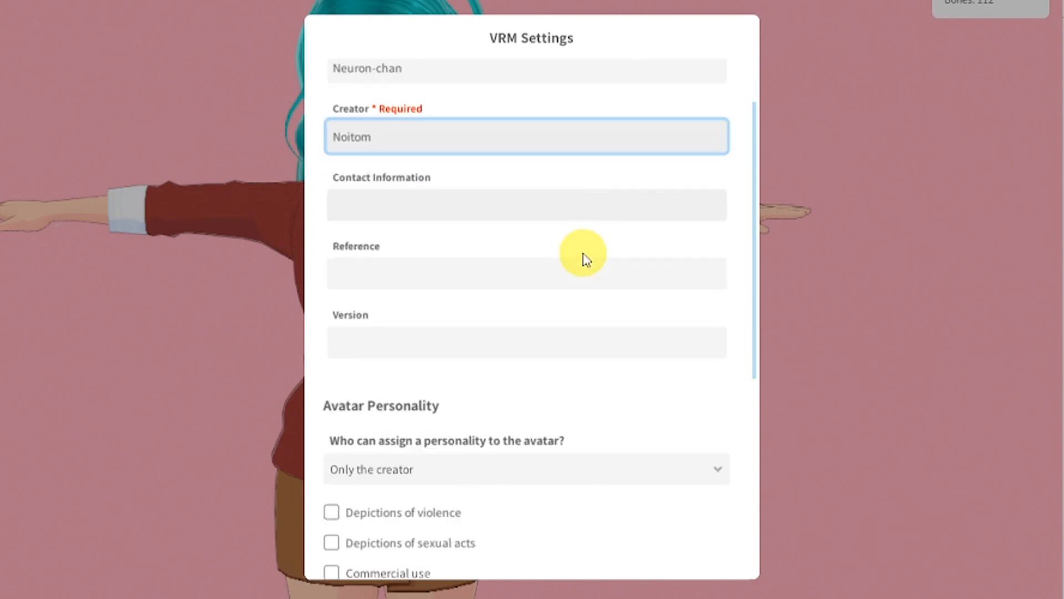
{"action": "scroll", "coordinate": [582, 260], "scroll_direction": "down", "scroll_amount": 3}
{"action": "left_click", "coordinate": [603, 504]}
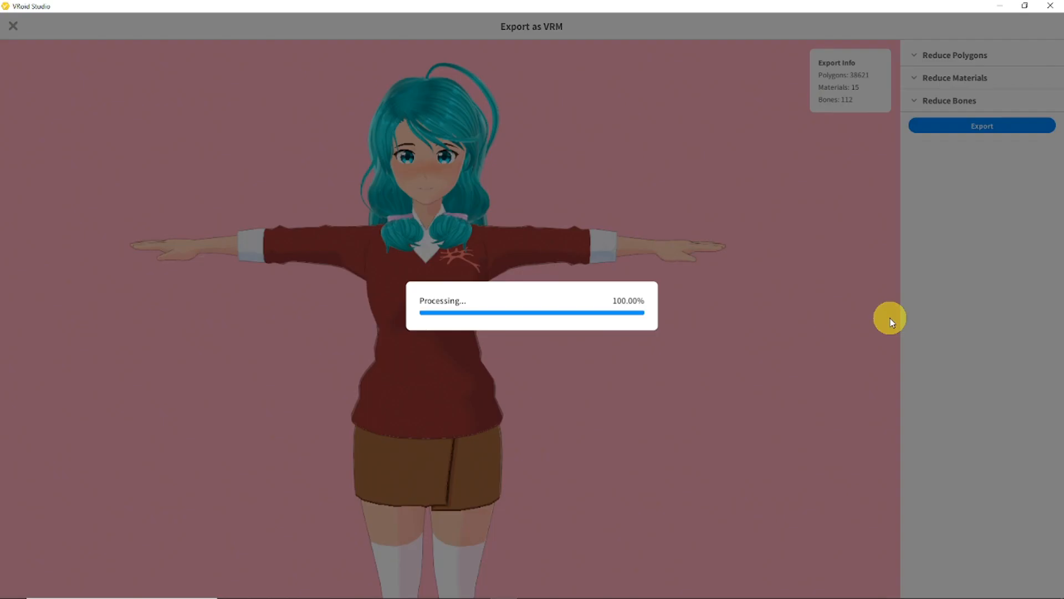